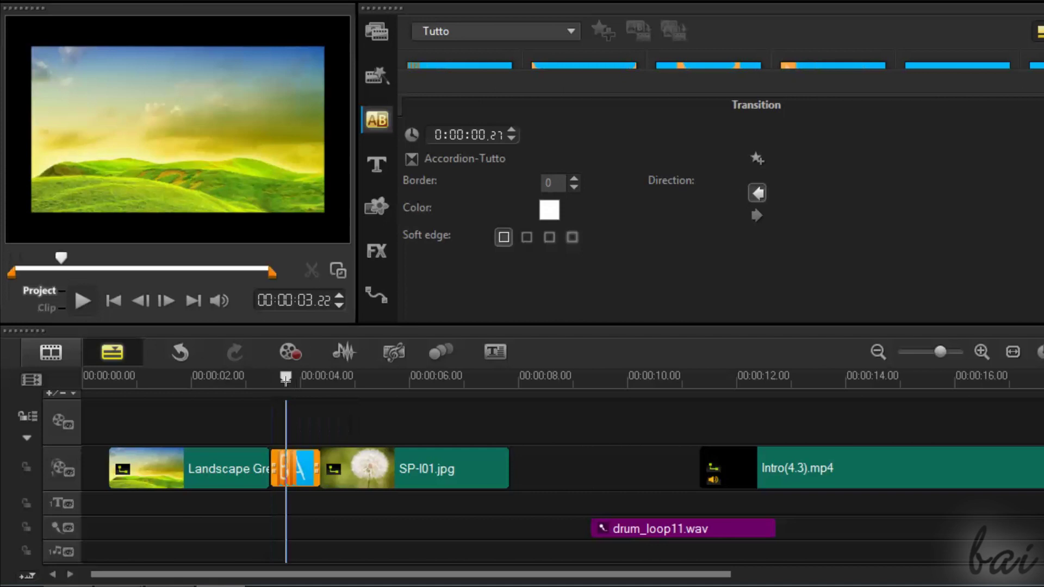
Step: Open the Accordion transition's options, try a light soft edge, then set soft edge to none
left_click_drag(286, 377, 295, 377)
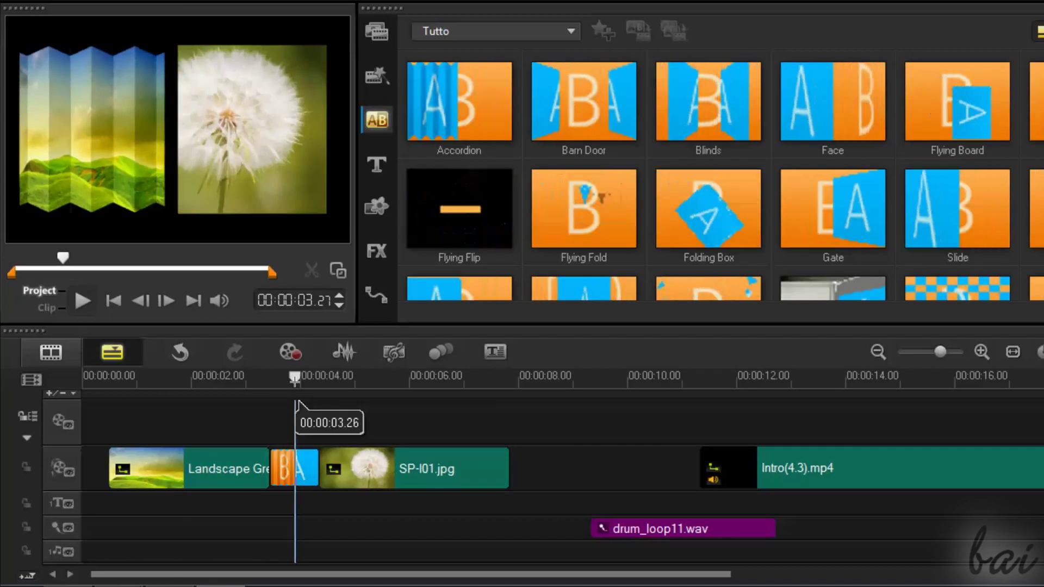
right_click(302, 469)
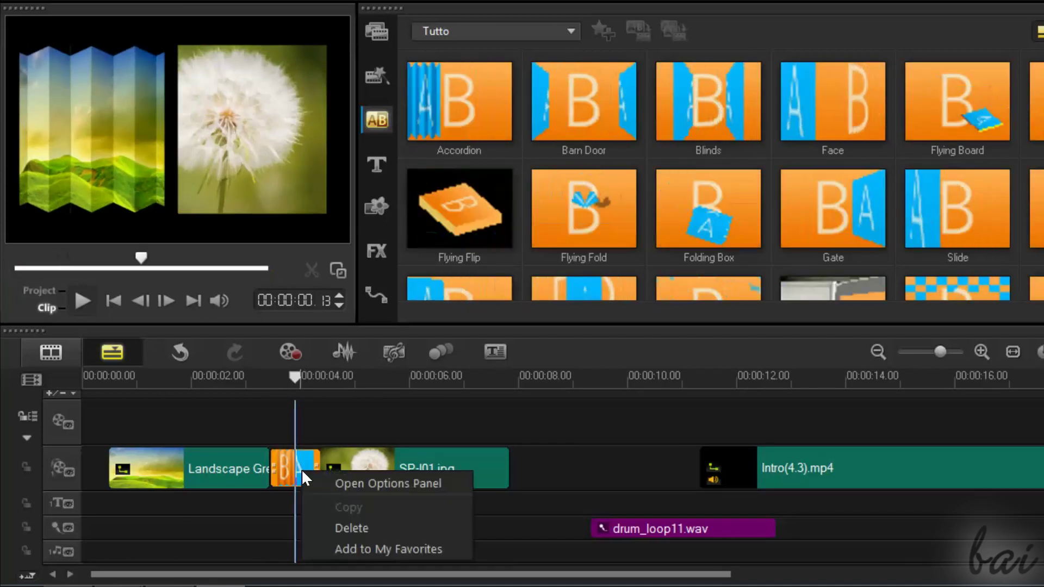
left_click(316, 482)
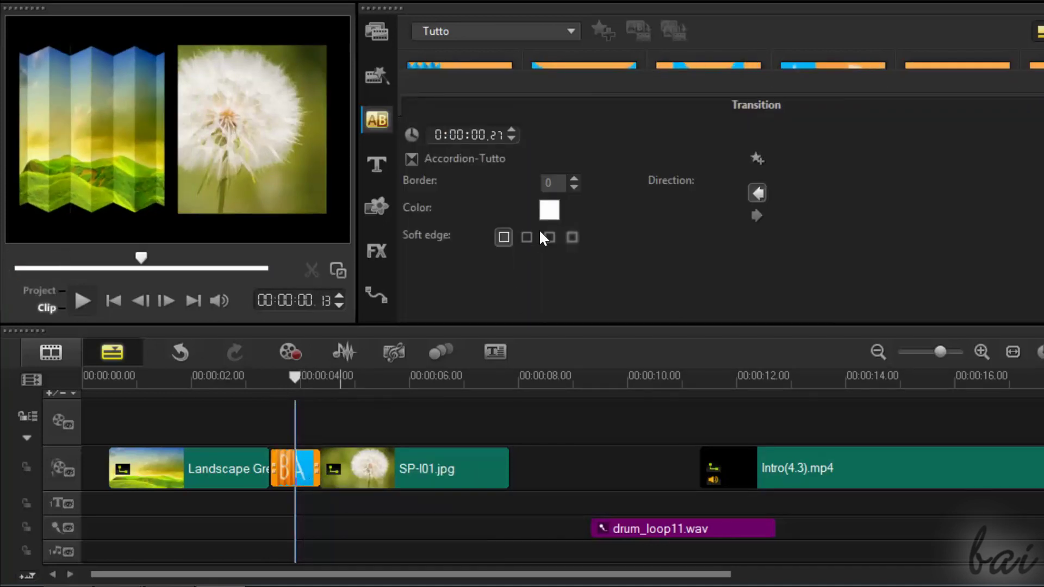
left_click(528, 237)
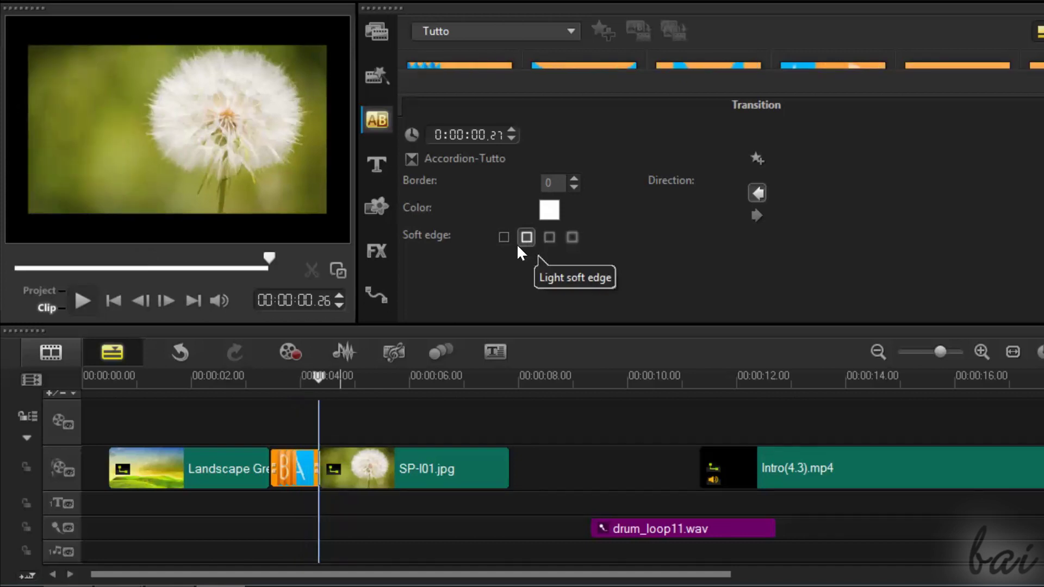
left_click(510, 239)
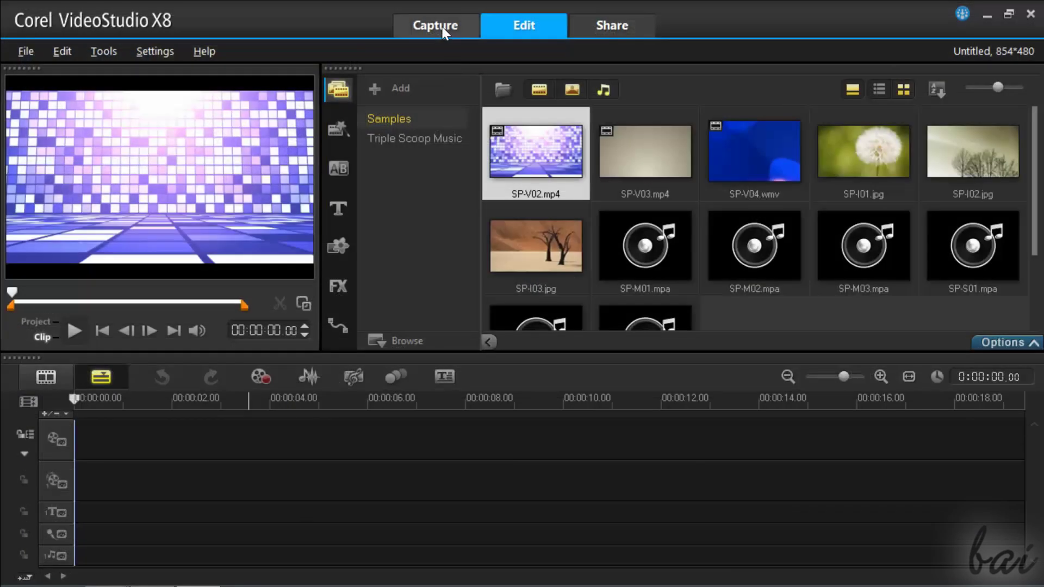
left_click(442, 27)
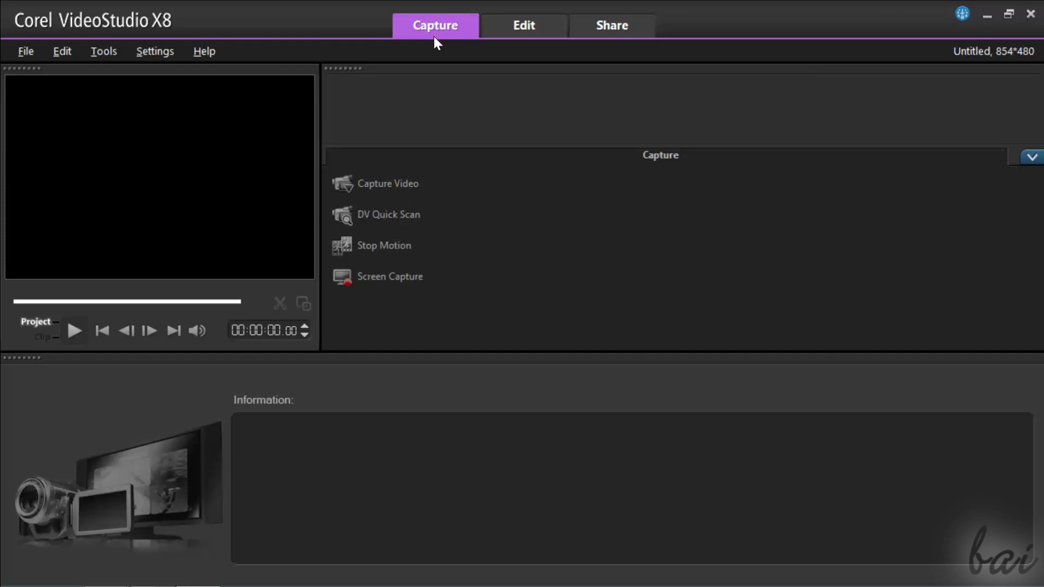
left_click(549, 39)
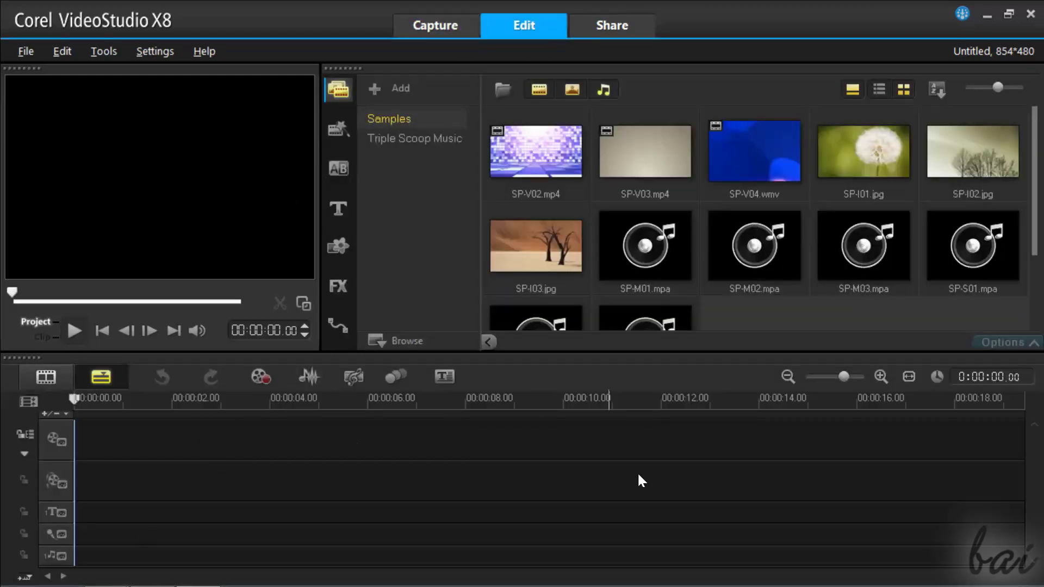
left_click(606, 23)
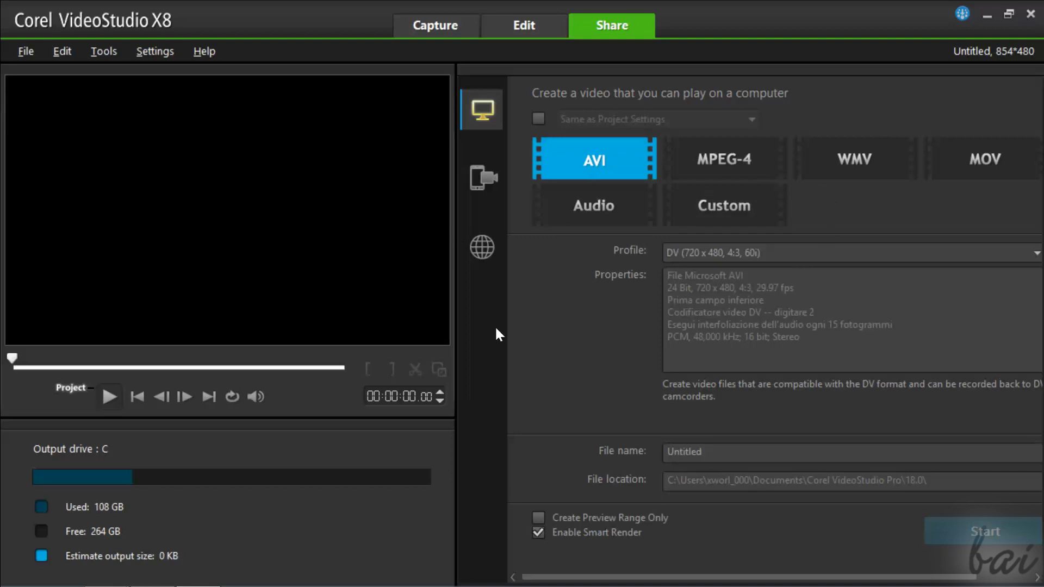
left_click(541, 26)
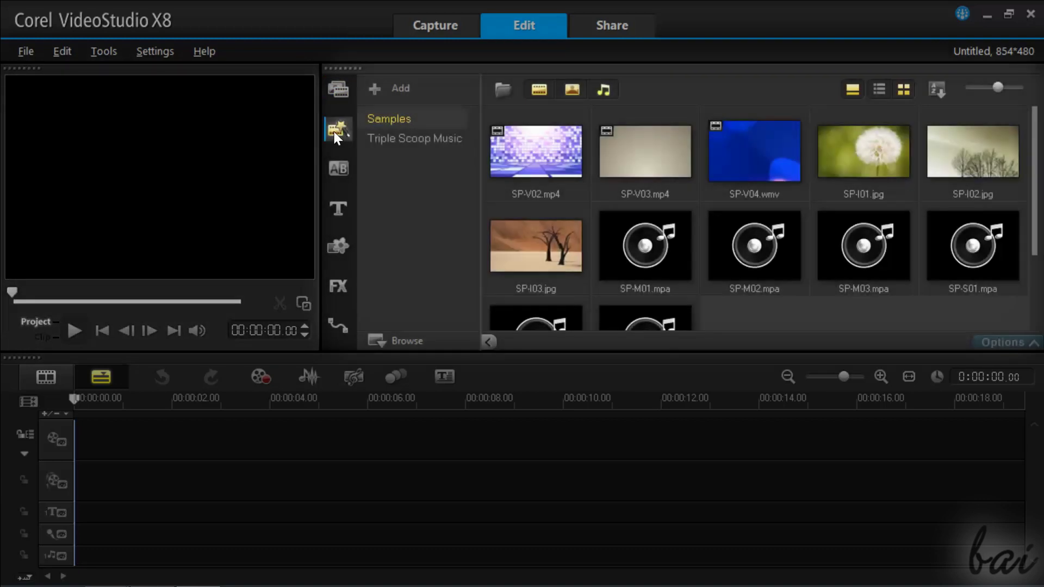
left_click(333, 131)
left_click(341, 167)
left_click(339, 208)
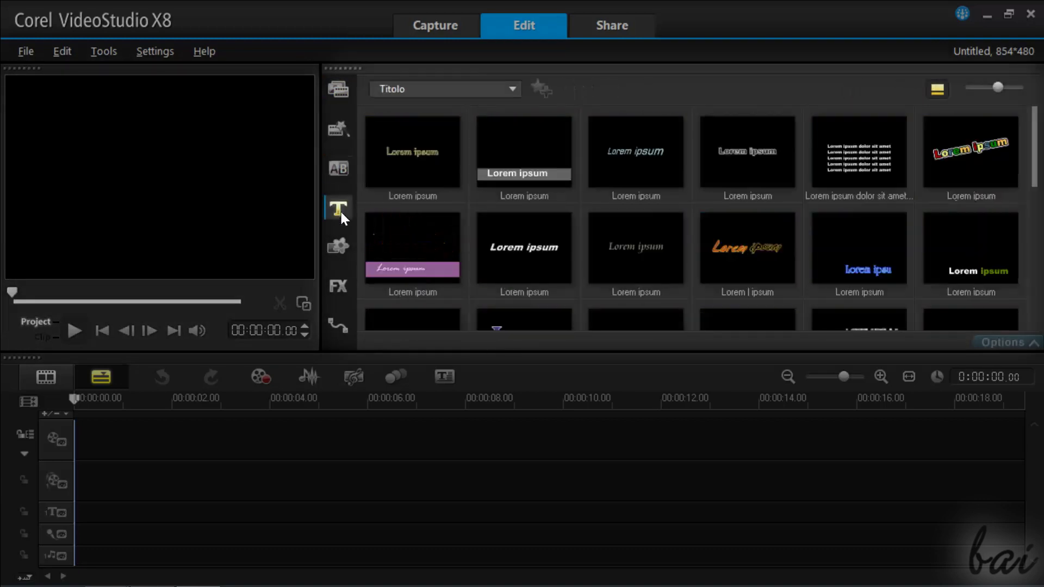
left_click(339, 246)
left_click(339, 286)
left_click(338, 87)
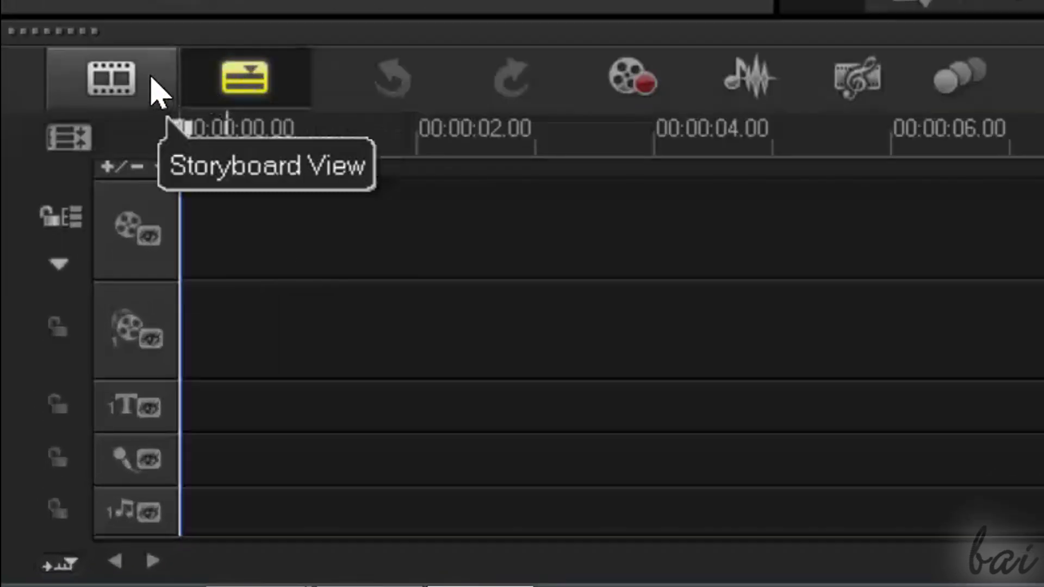
left_click(159, 94)
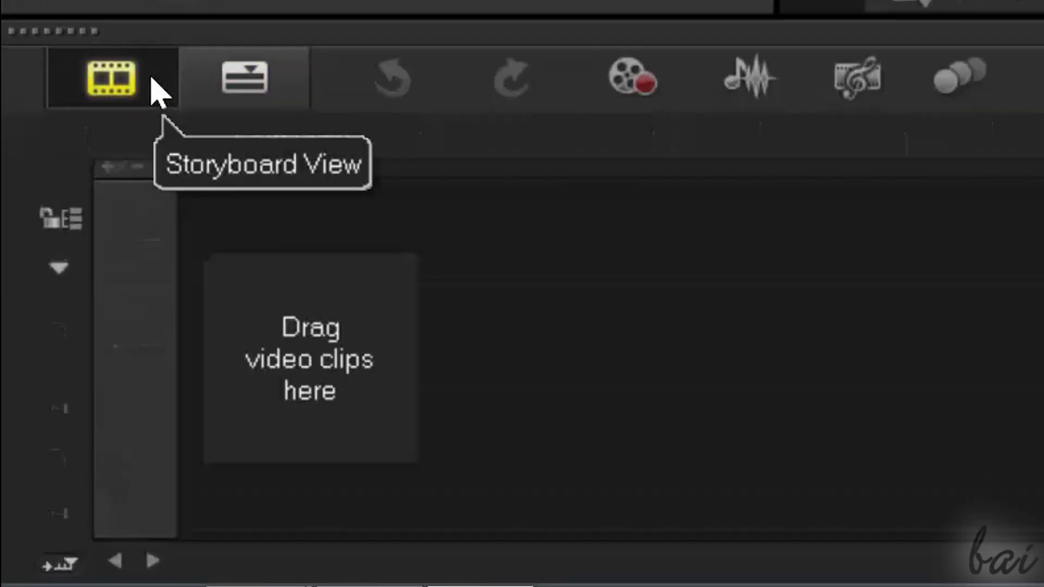
left_click(228, 84)
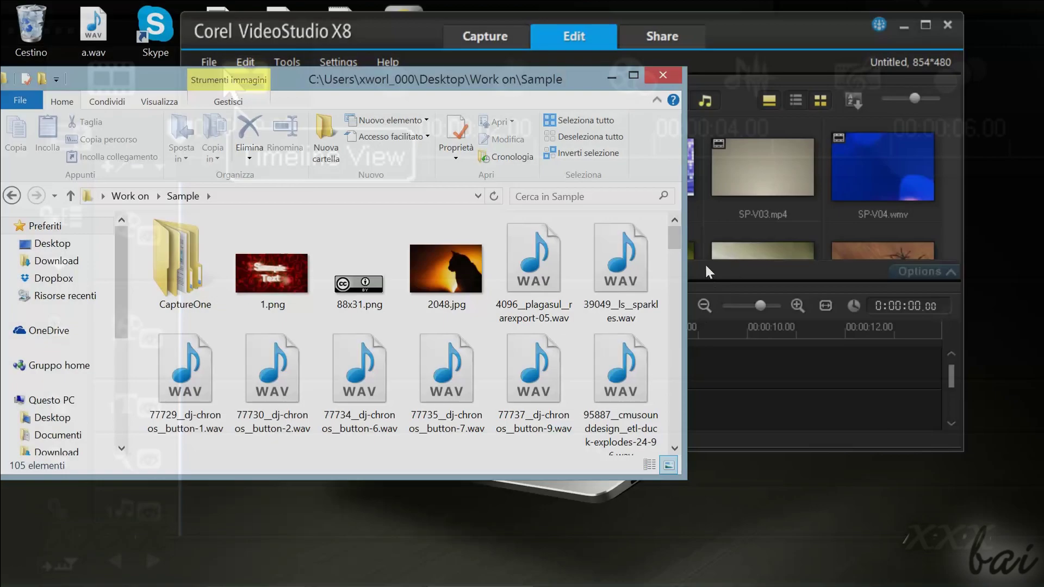
scroll(668, 354, "down", 5)
scroll(669, 354, "down", 5)
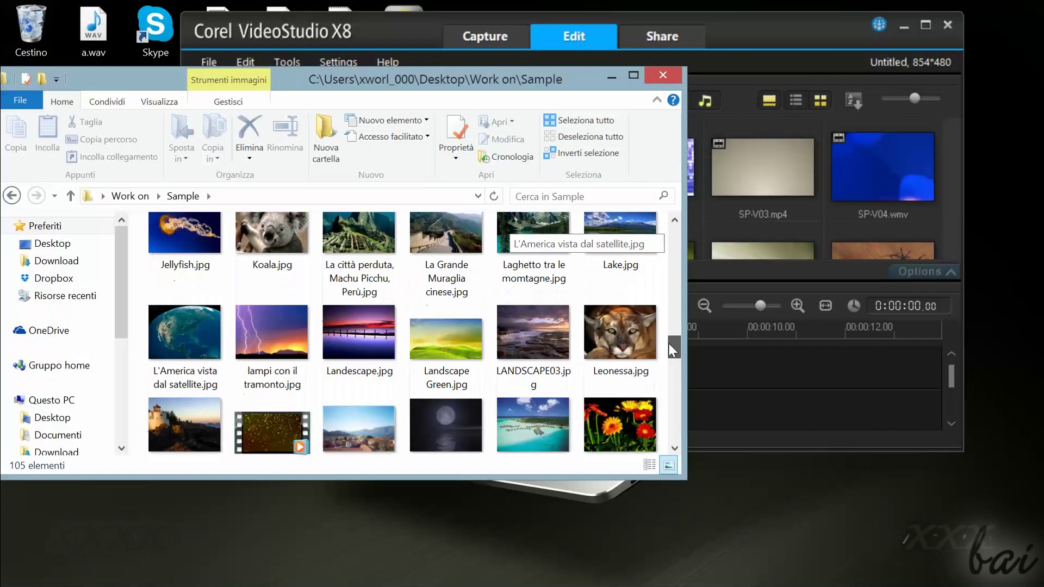
scroll(668, 354, "down", 2)
Step: Place Landscape Green.jpg at the start of the video track
left_click_drag(515, 81, 389, 32)
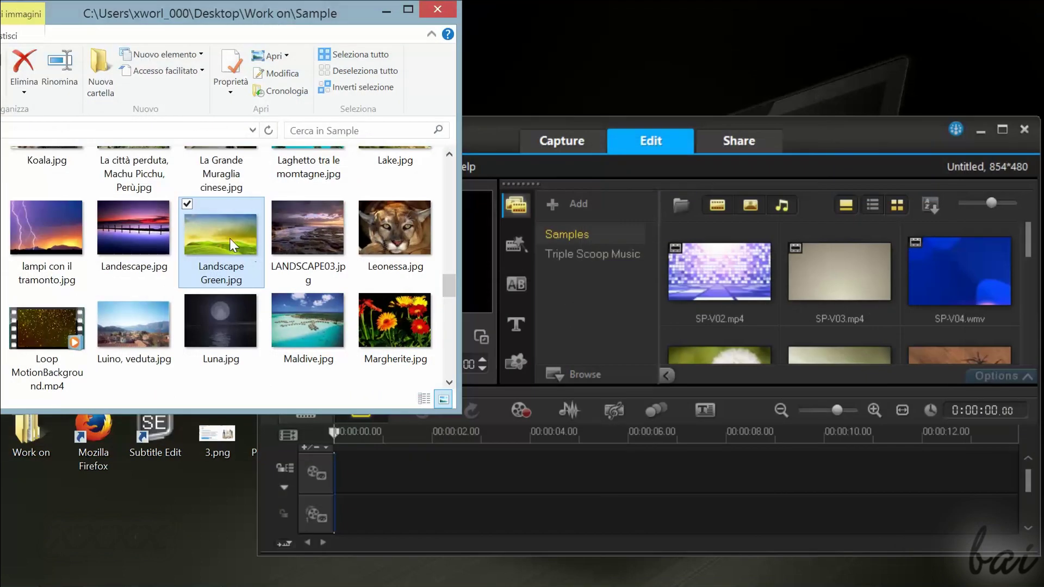
mouse_move(229, 238)
left_mouse_down()
mouse_move(288, 282)
mouse_move(500, 511)
left_mouse_up()
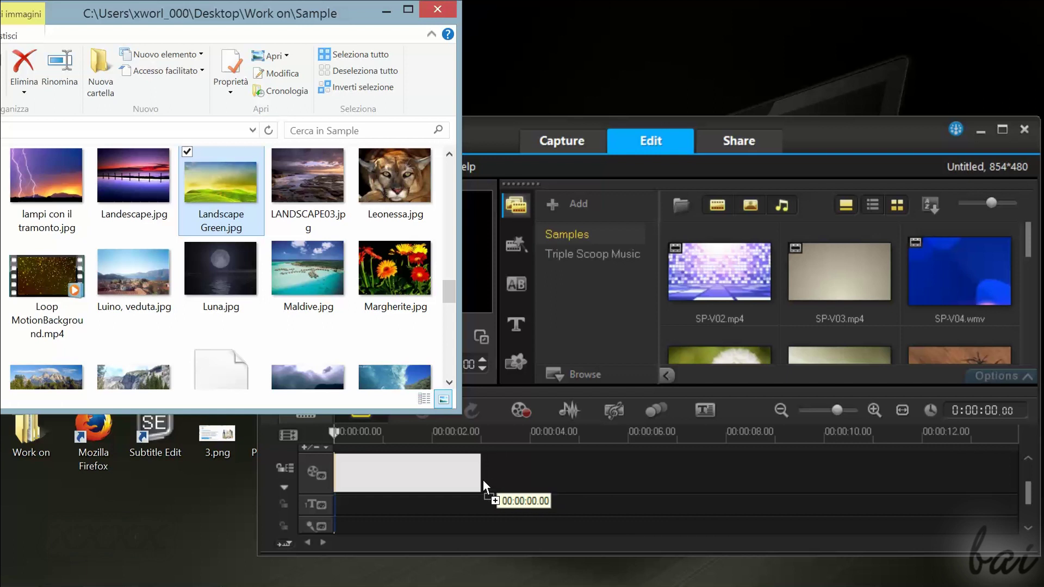
left_click_drag(500, 511, 483, 479)
Step: Add Intro(4.3).mp4 to the timeline after the landscape clip
left_click(329, 12)
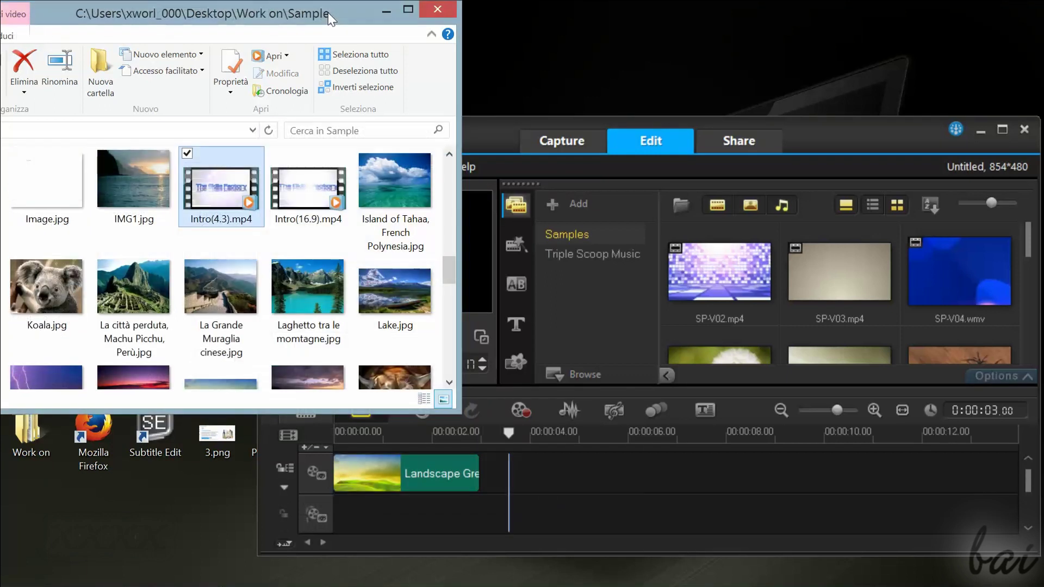
left_click(301, 189)
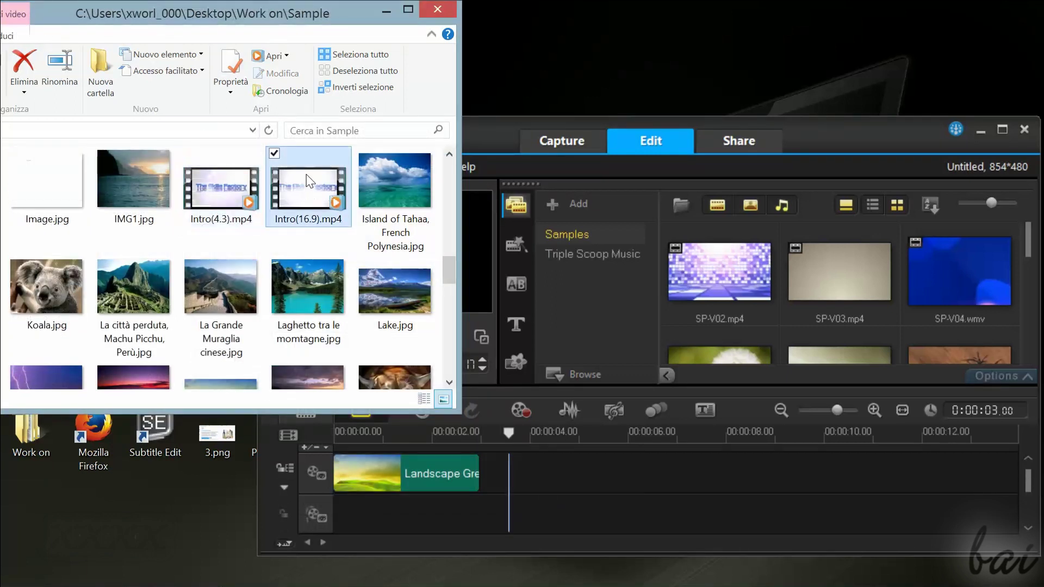
left_click(229, 202)
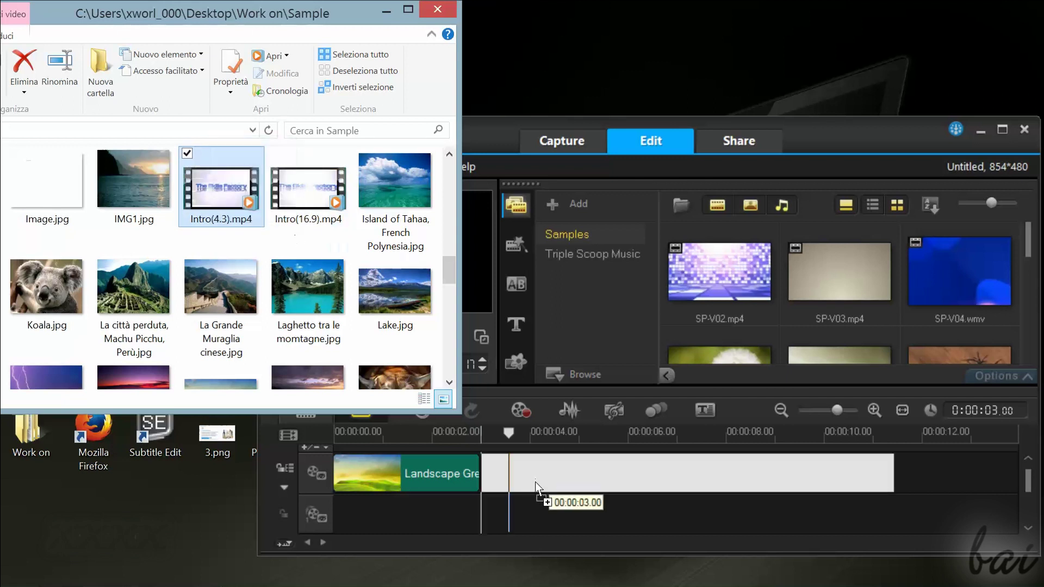
left_click_drag(212, 192, 535, 482)
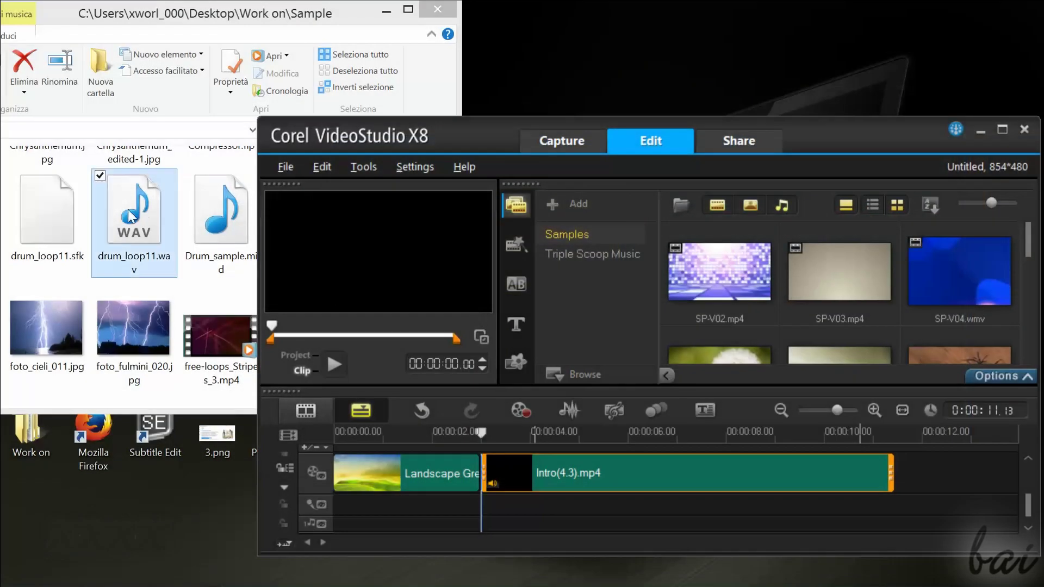
Step: Add drum_loop11.wav to the music track and move the Intro clip onto the overlay track
left_click(139, 229)
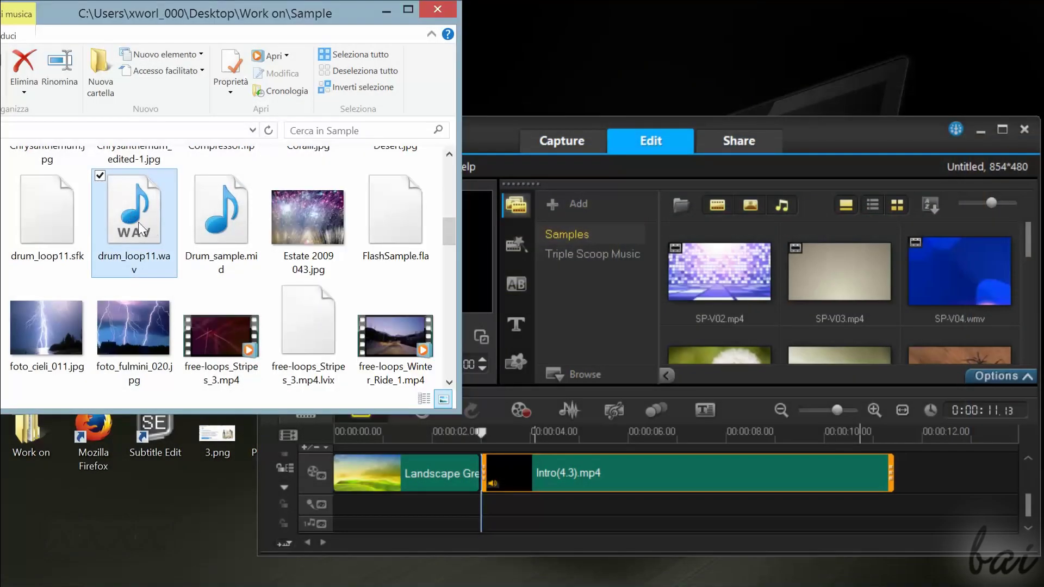
left_click_drag(139, 229, 396, 524)
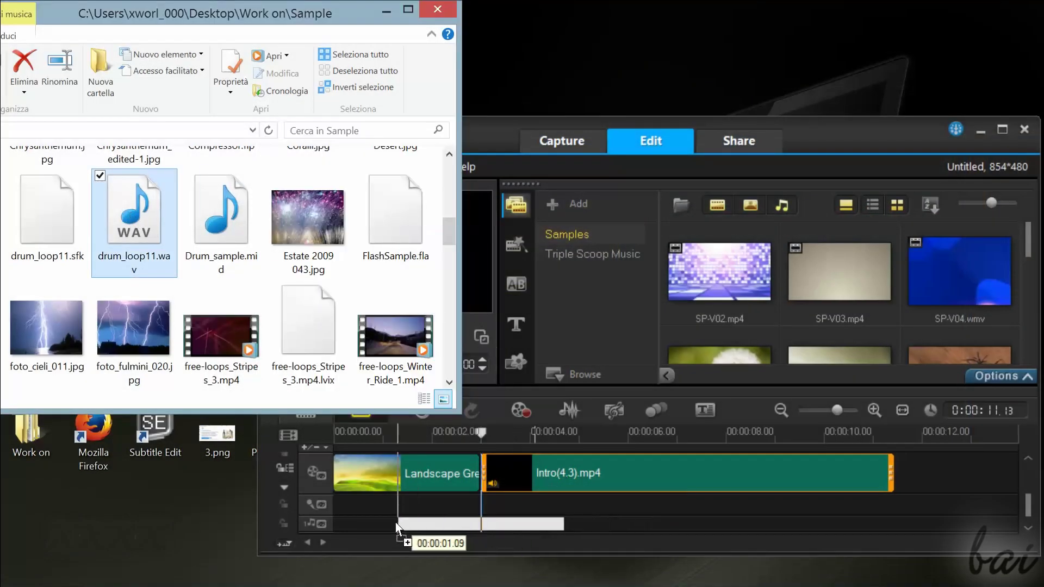
left_click_drag(396, 523, 434, 525)
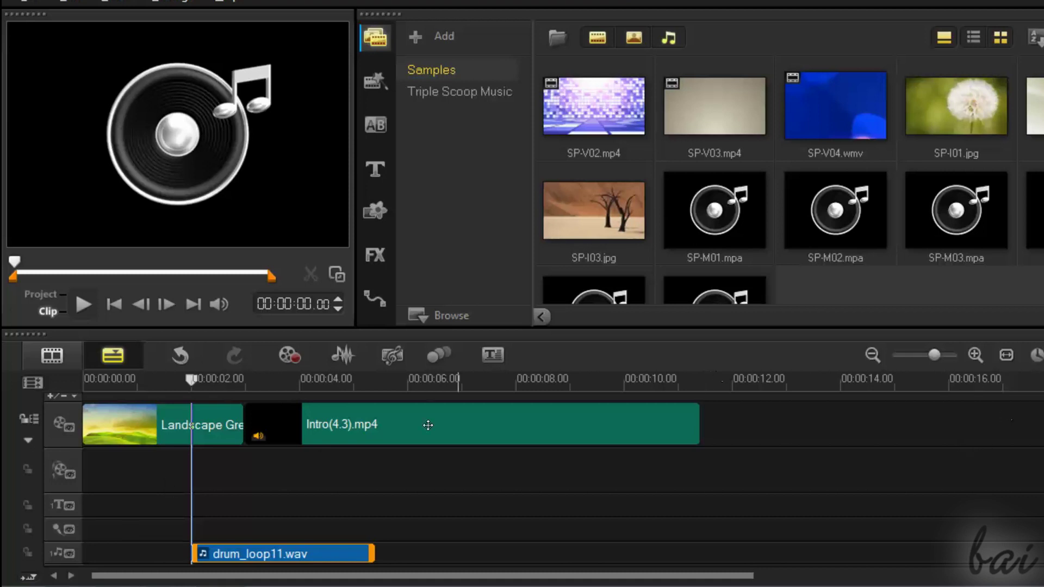
mouse_move(371, 428)
left_mouse_down()
mouse_move(356, 462)
mouse_move(480, 472)
left_mouse_up()
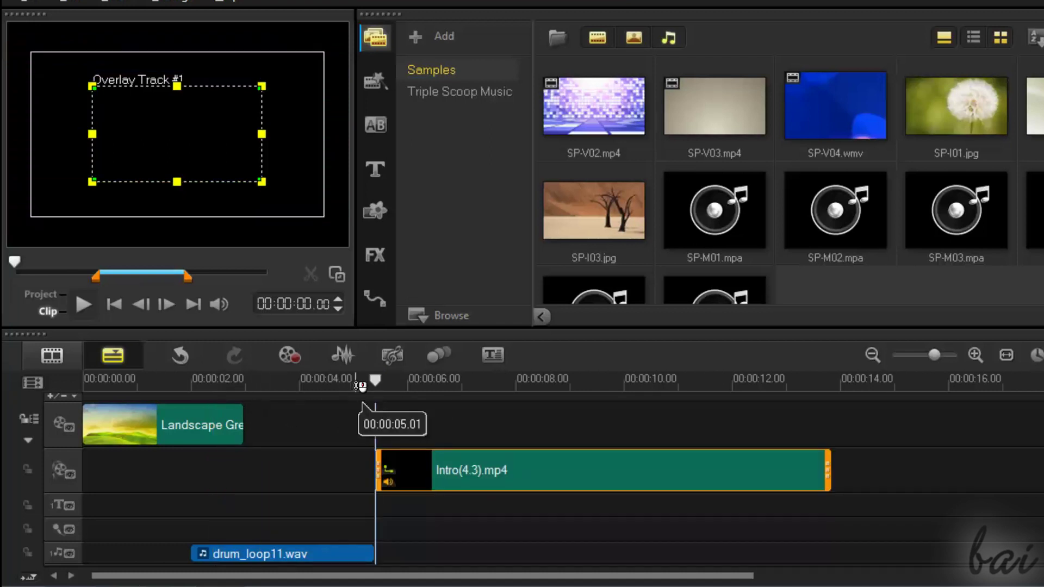
left_click(365, 402)
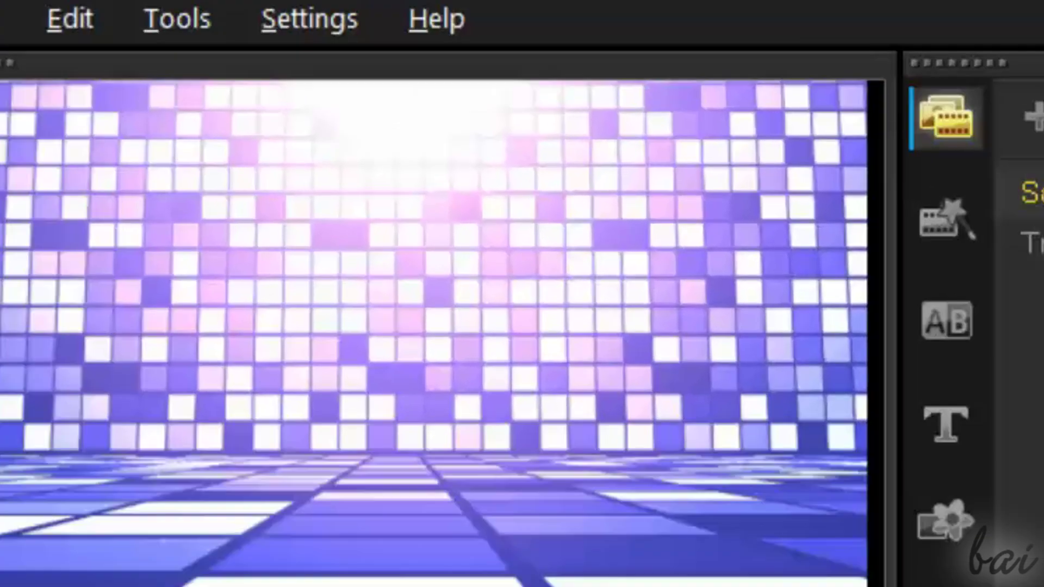
Step: In Project Properties, inspect the 16:9 DVD profile's frame rate and size settings
left_click(900, 295)
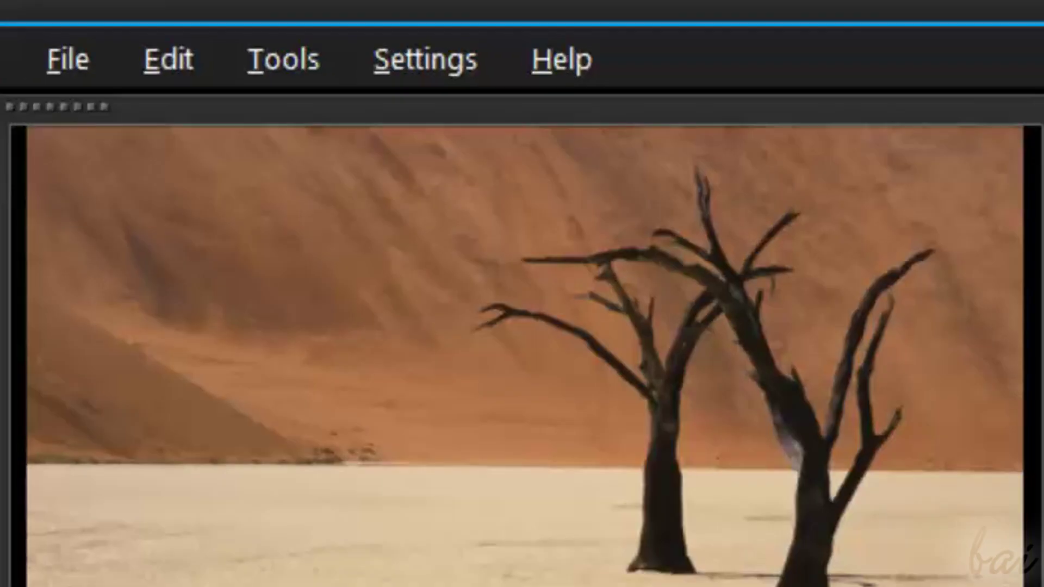
left_click(441, 66)
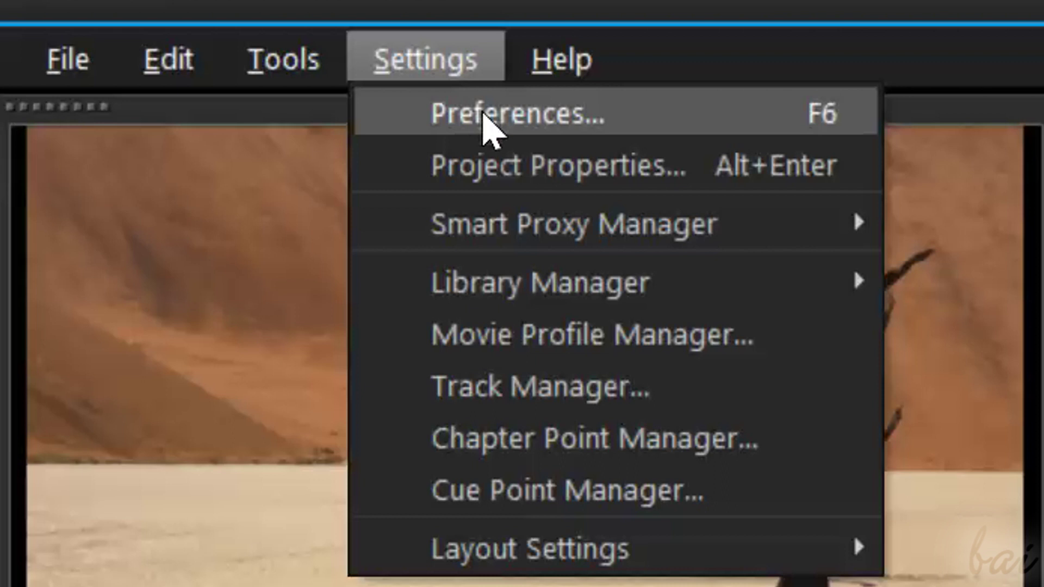
left_click(505, 167)
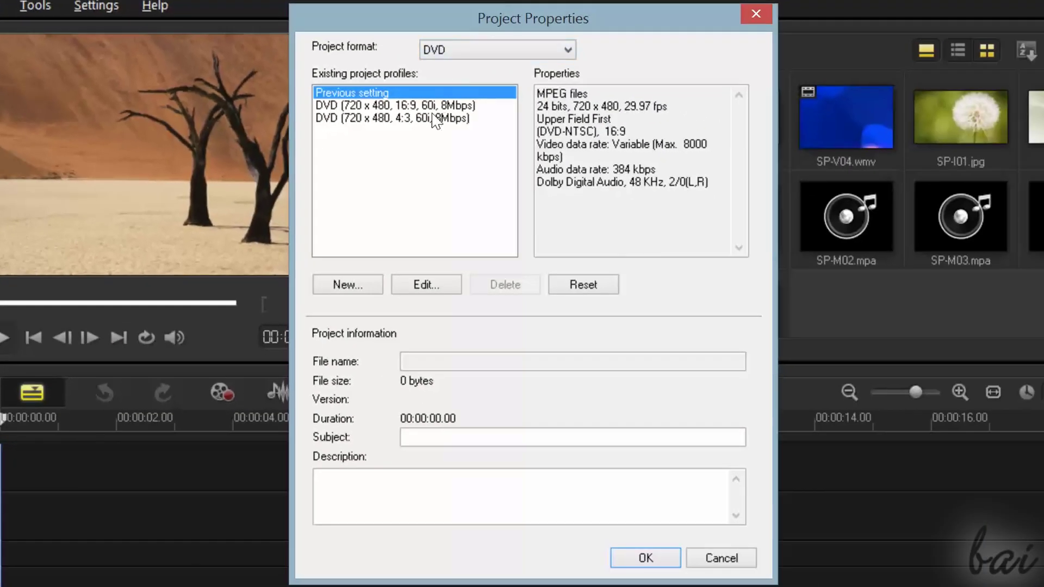
left_click(551, 49)
left_click(457, 182)
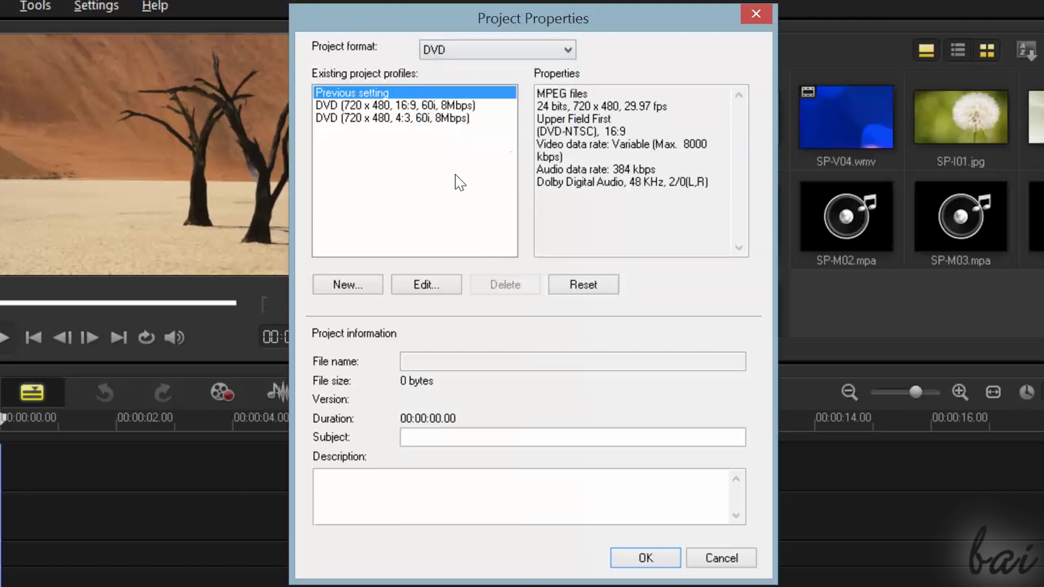
left_click(438, 120)
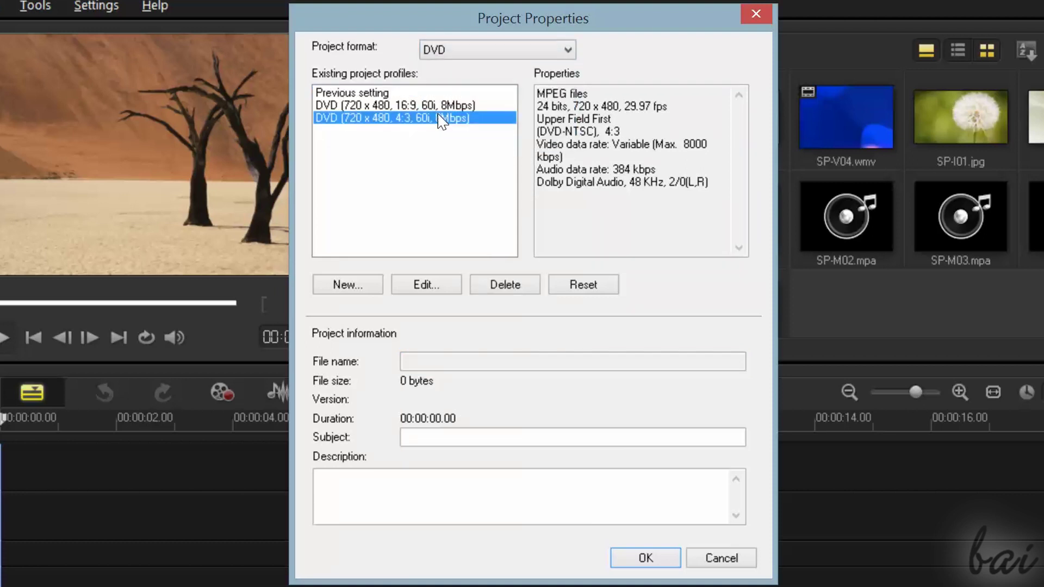
left_click(429, 285)
left_click(473, 87)
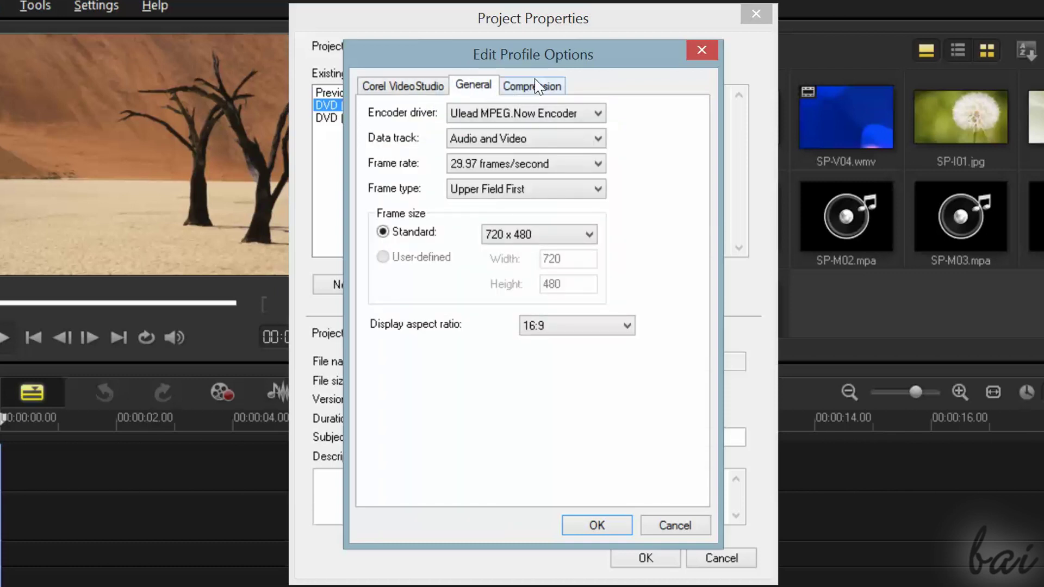
key("Escape")
left_click(499, 50)
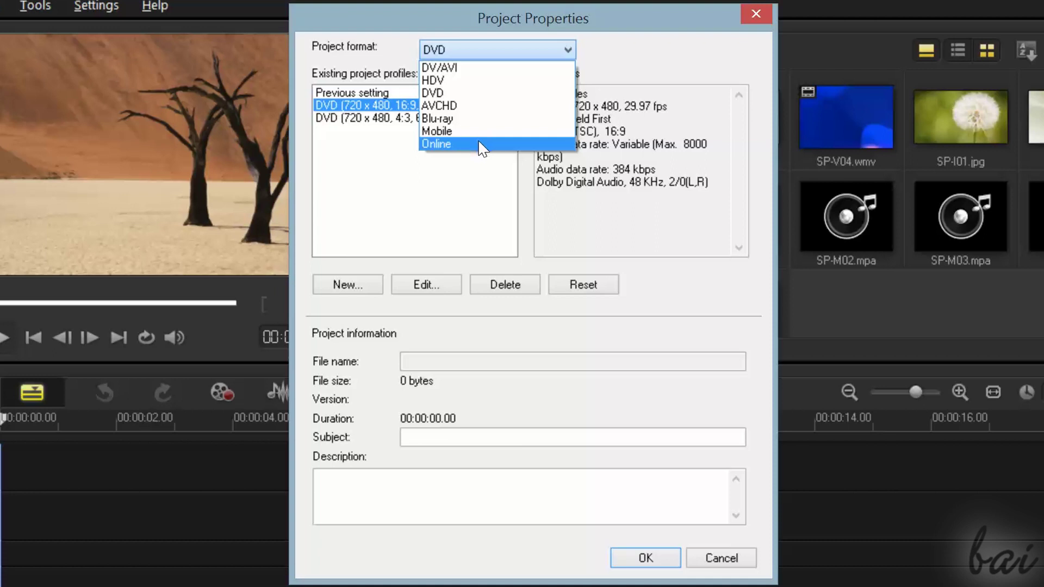
Step: Set the project format to Online with the MPEG-4 1920 x 1080 profile and apply it
left_click(482, 145)
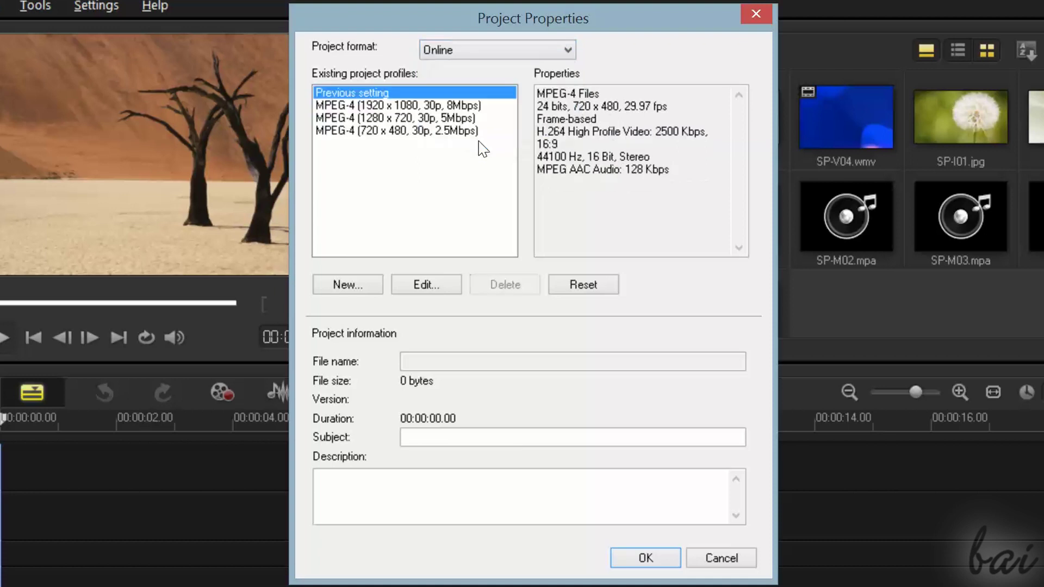
left_click(446, 106)
left_click(446, 119)
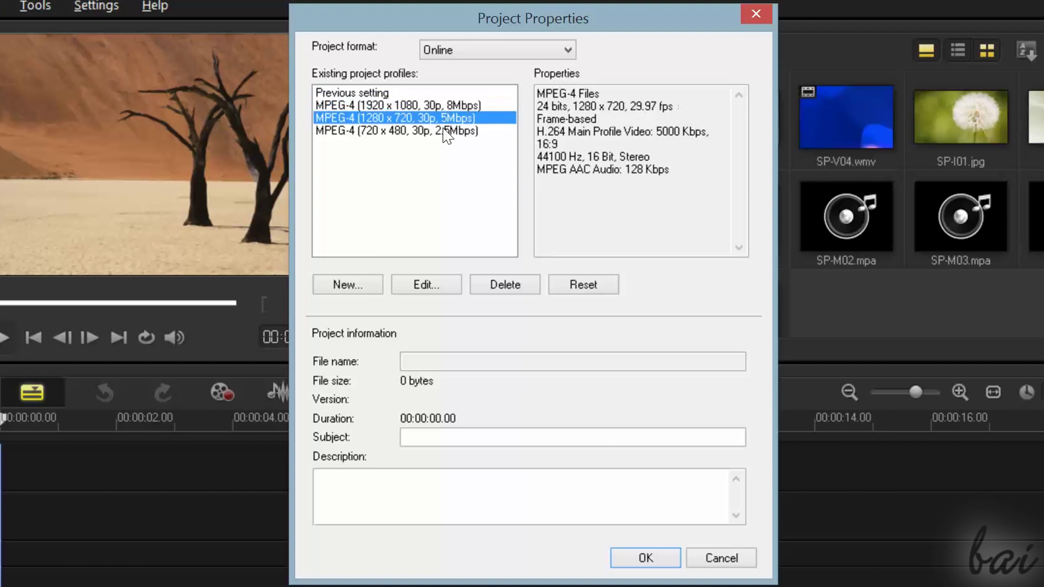
left_click(446, 133)
left_click(441, 106)
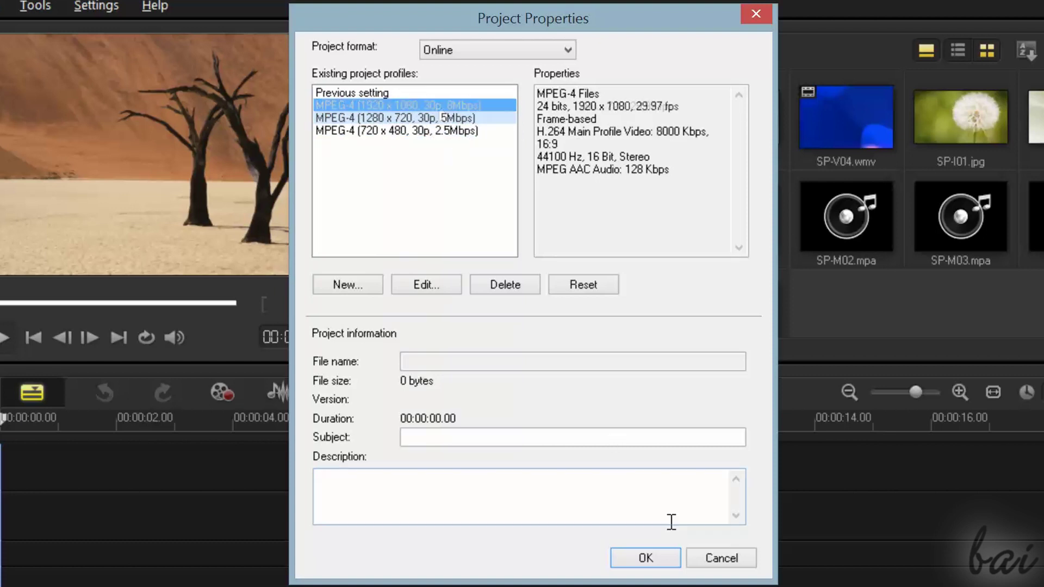
left_click(645, 559)
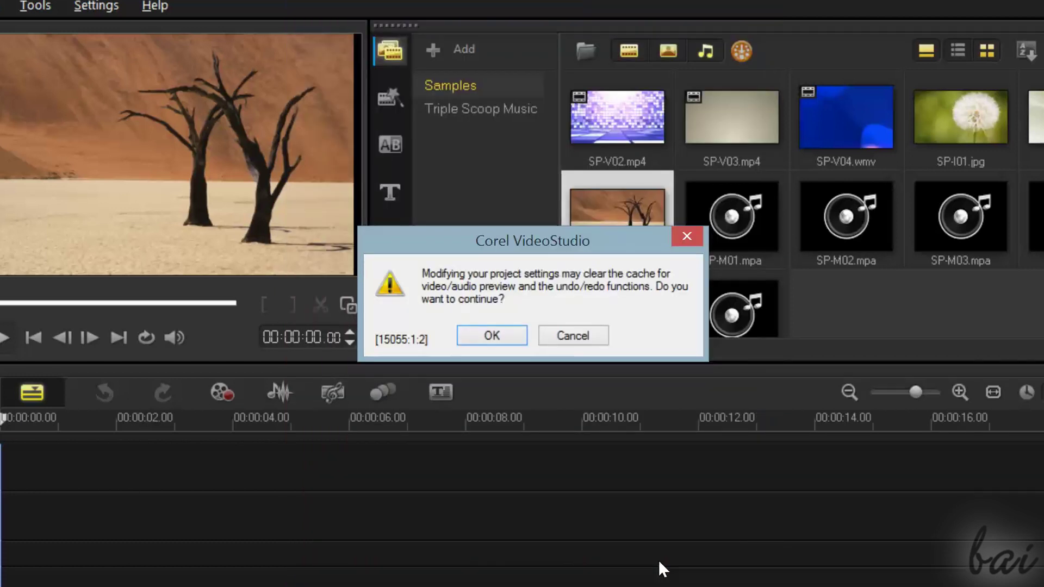
Step: Confirm the project settings change, preview the project, and select the Intro overlay clip
left_click(489, 337)
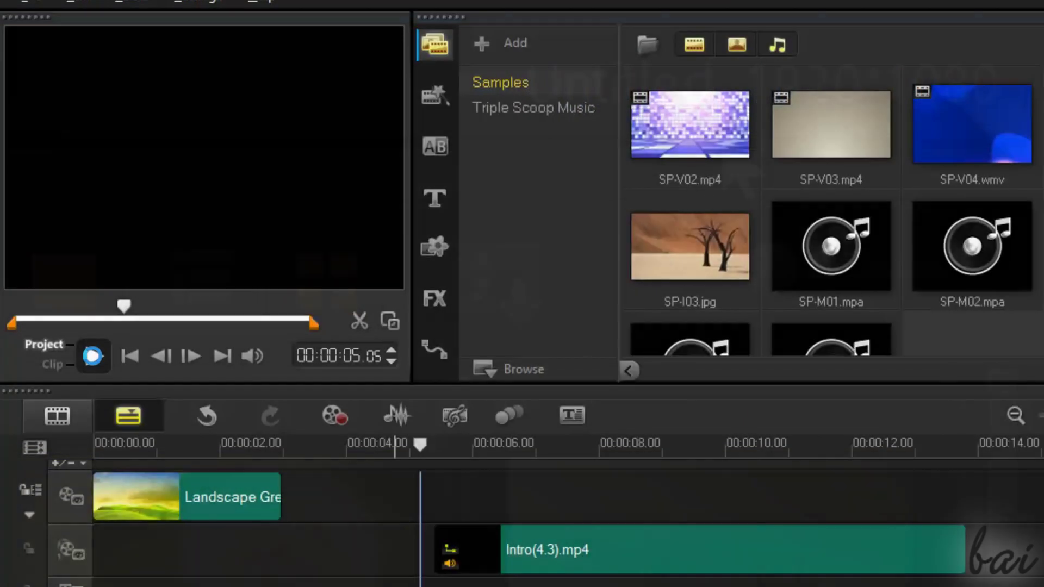
left_click(92, 355)
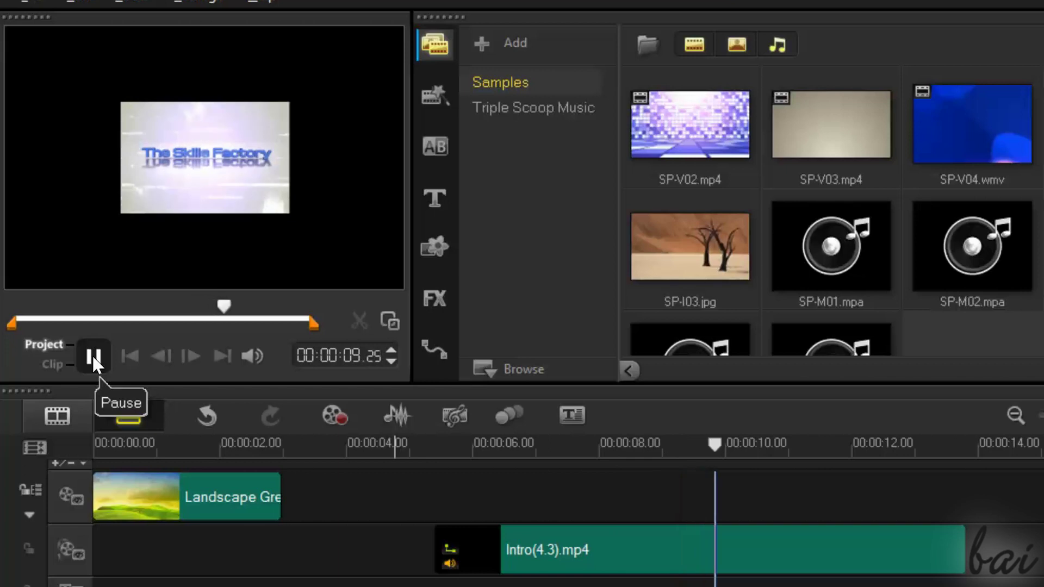
left_click(92, 356)
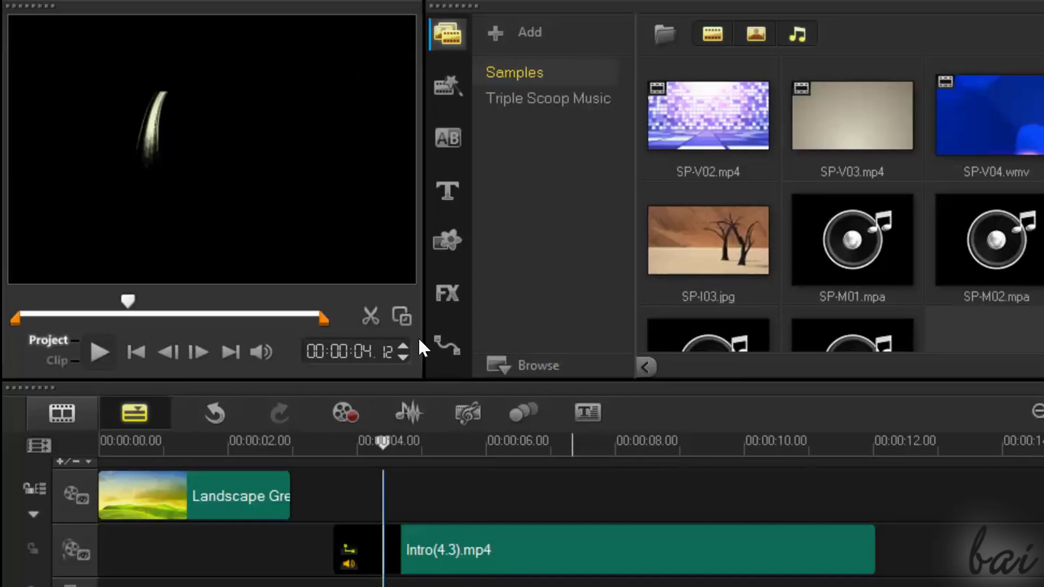
left_click(416, 553)
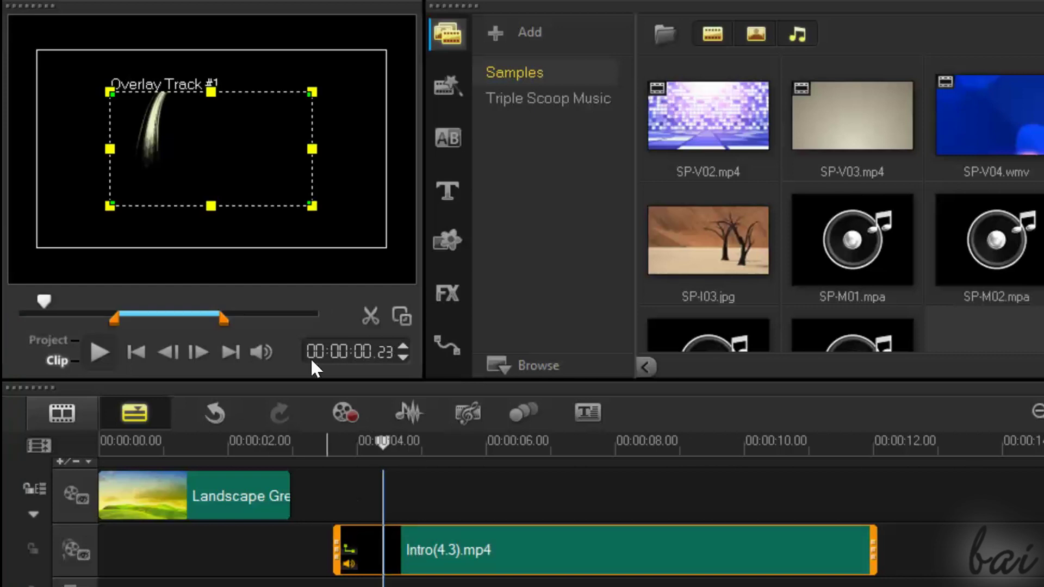
Step: Move and enlarge the Intro overlay to nearly fill the frame, undoing an accidental skew
mouse_move(244, 173)
left_mouse_down()
mouse_move(210, 149)
mouse_move(216, 132)
mouse_move(198, 183)
mouse_move(159, 118)
left_mouse_up()
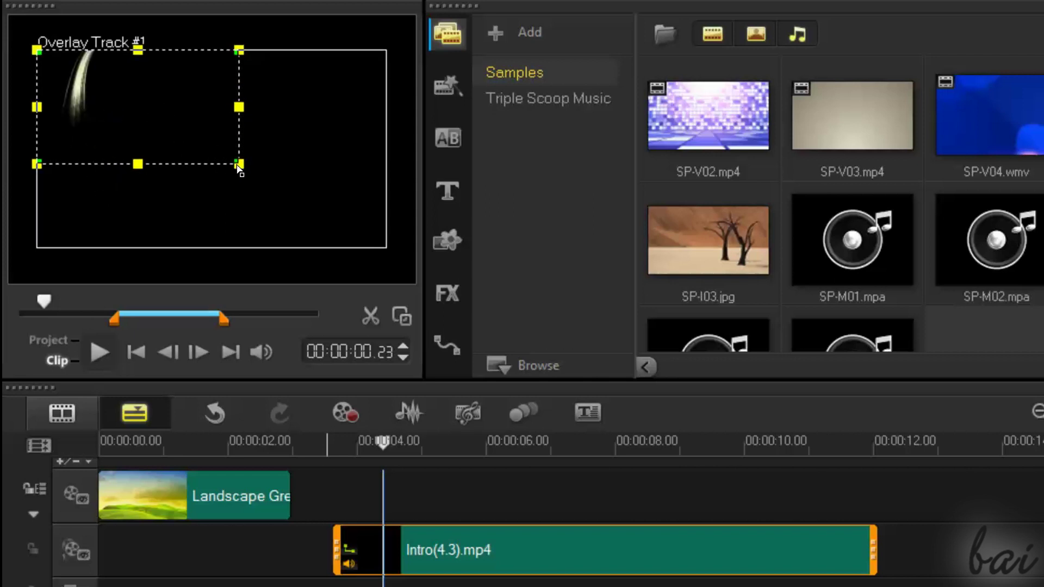
left_click_drag(239, 163, 392, 252)
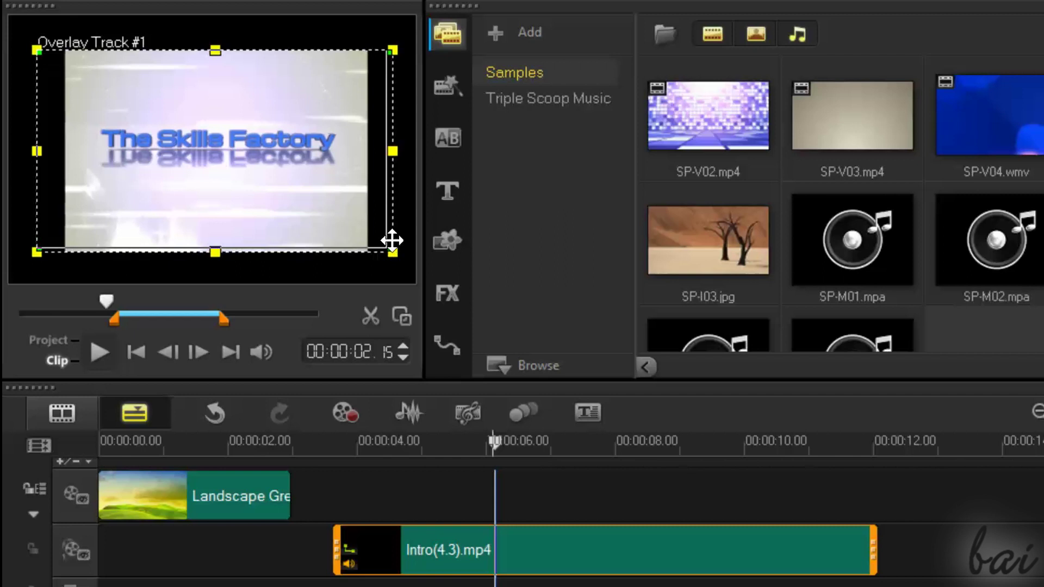
left_click_drag(393, 153, 410, 153)
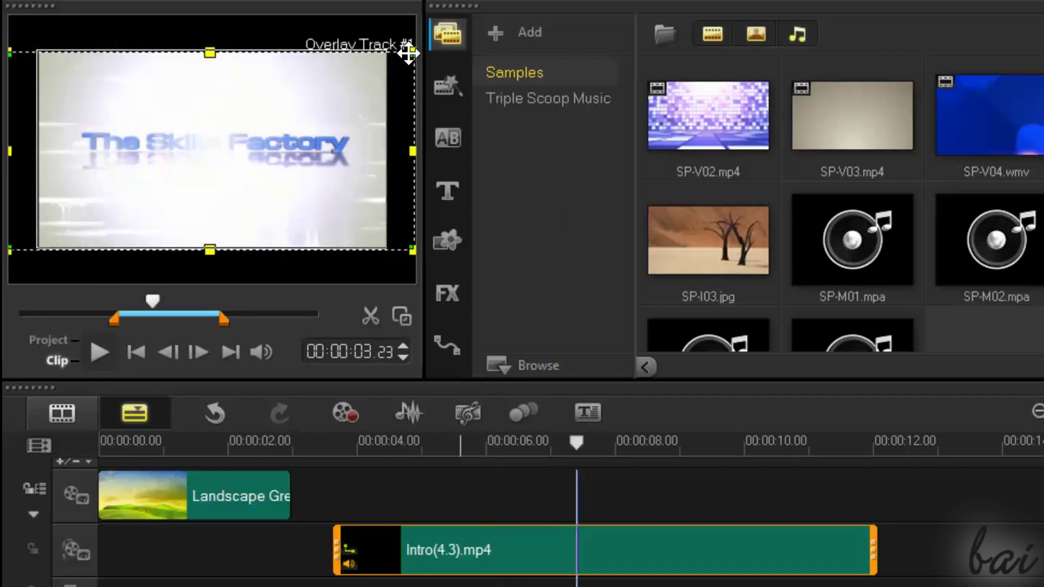
left_click_drag(414, 54, 302, 101)
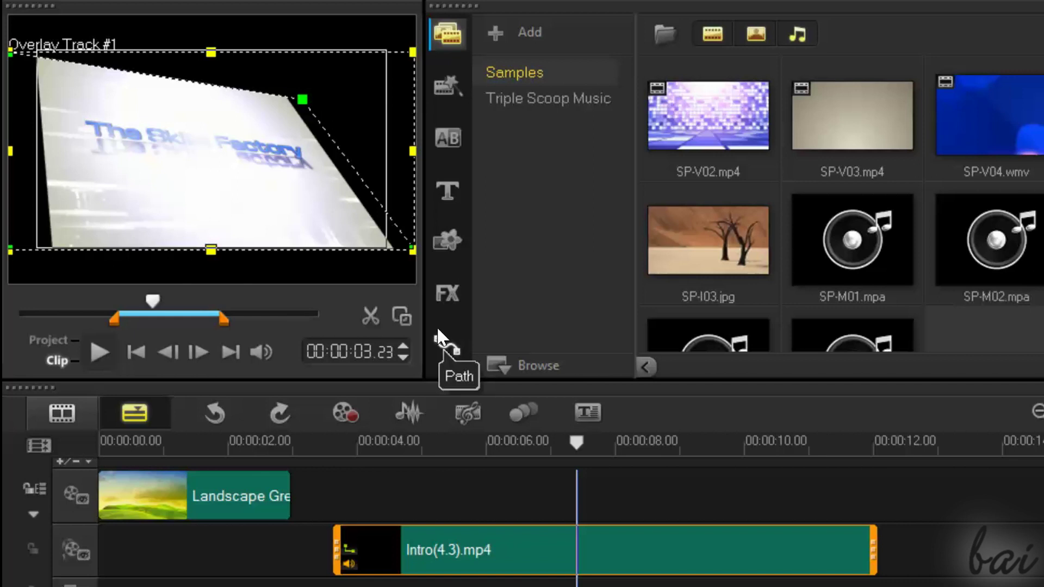
key("ctrl+z")
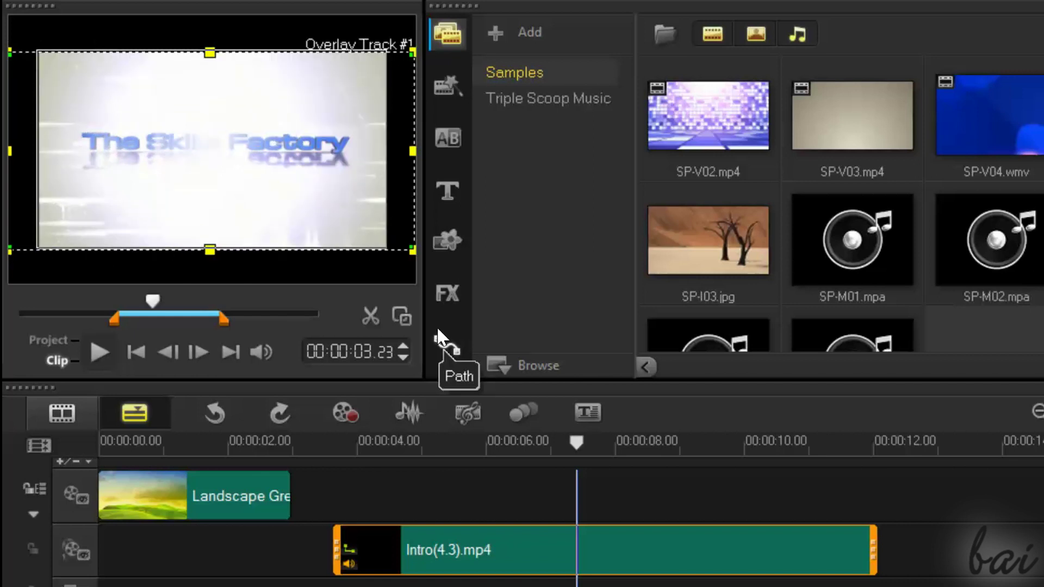
key("space")
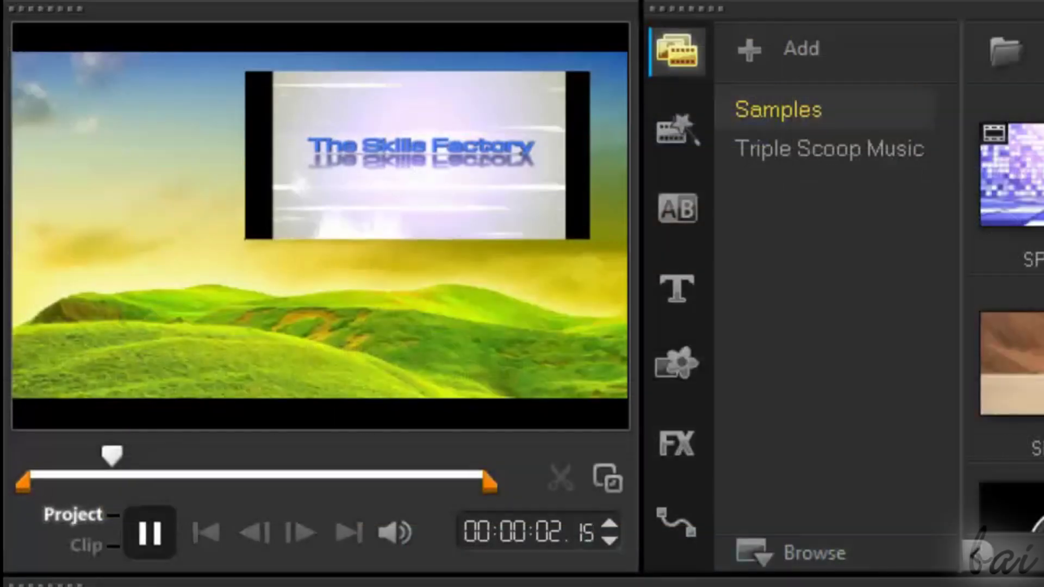
key("space")
key("space")
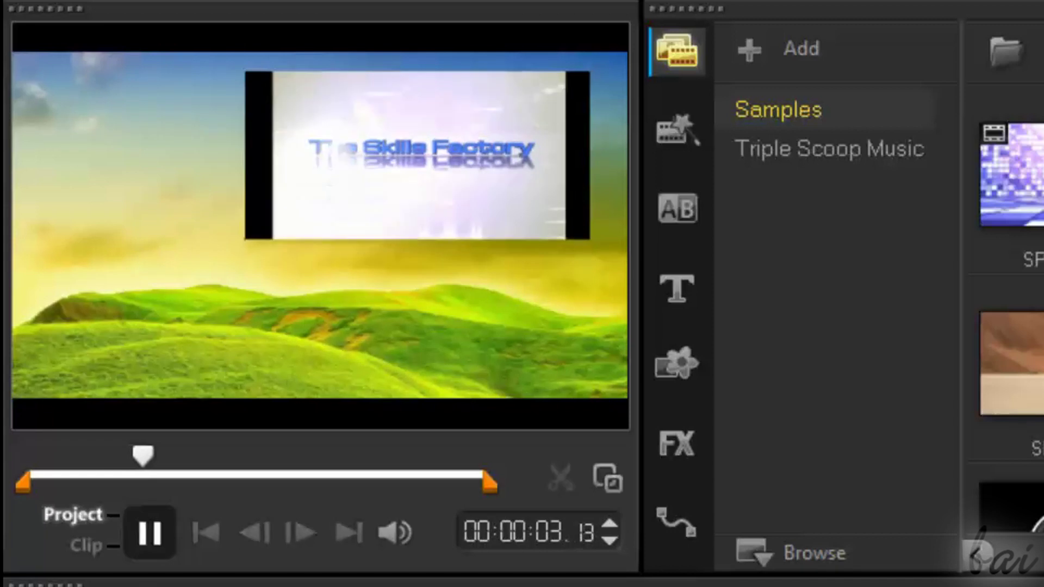
key("space")
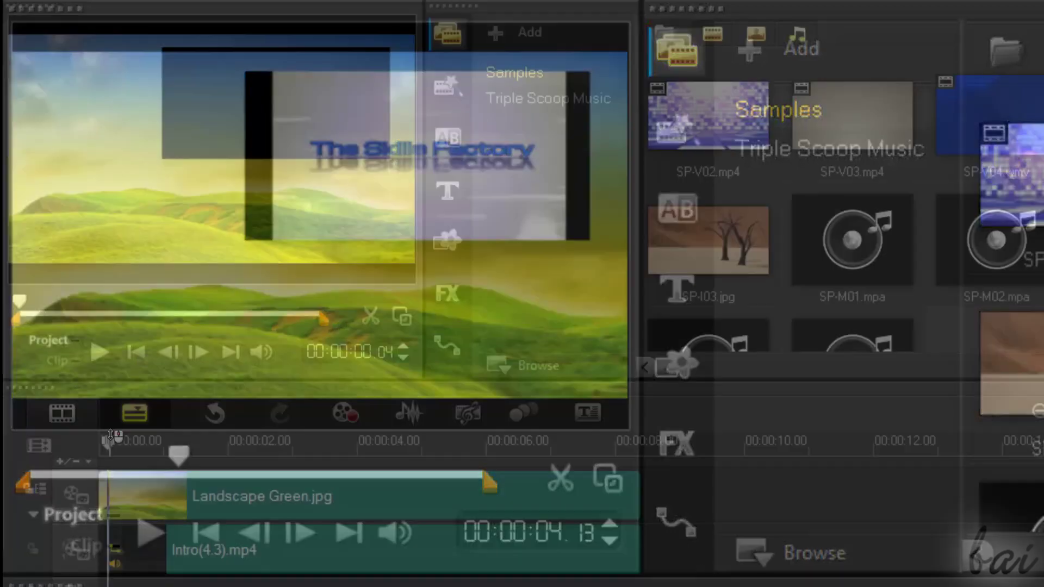
left_click(112, 439)
key("space")
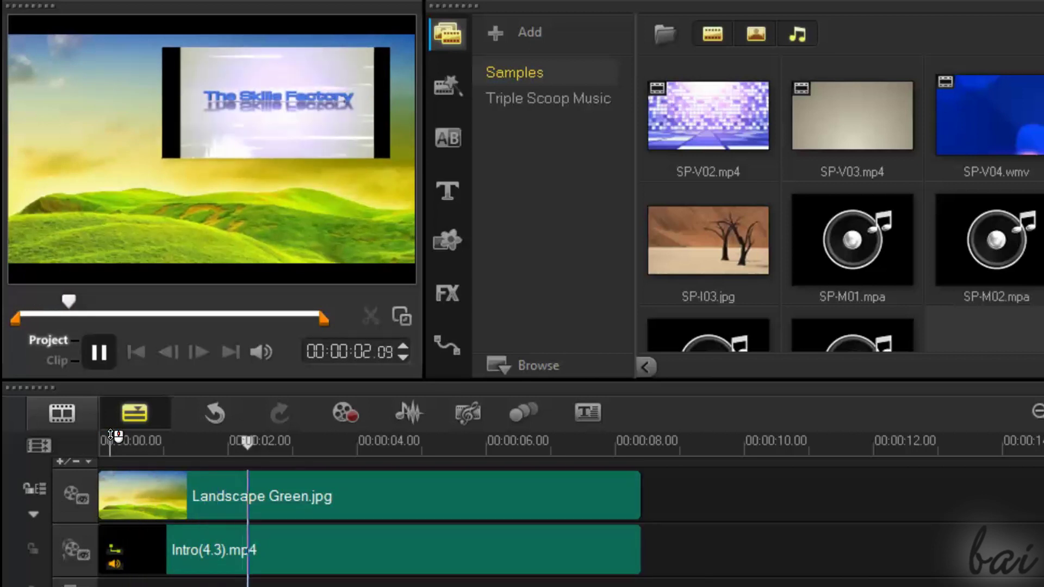
left_click(255, 572)
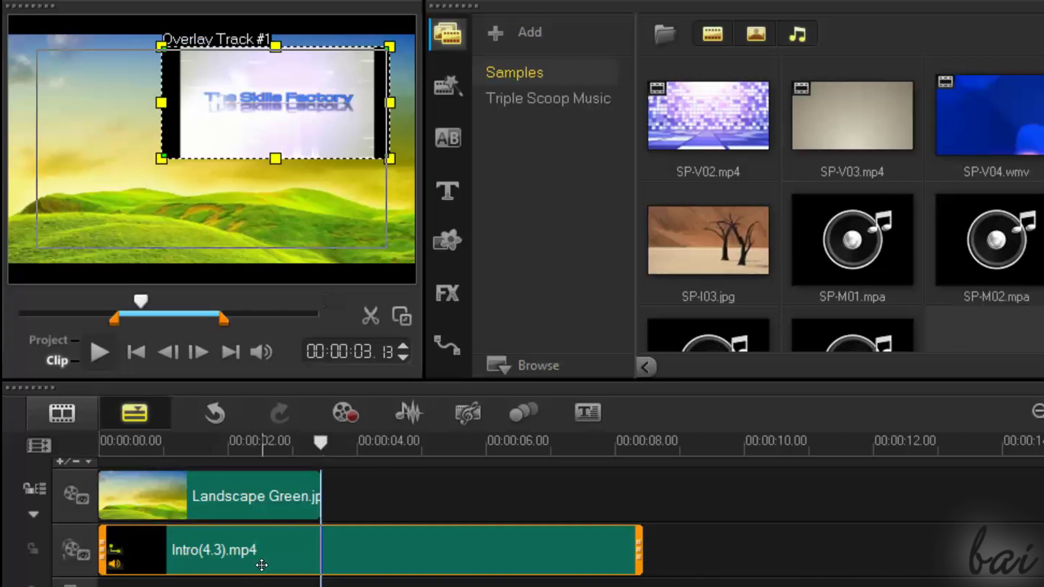
left_click(233, 508)
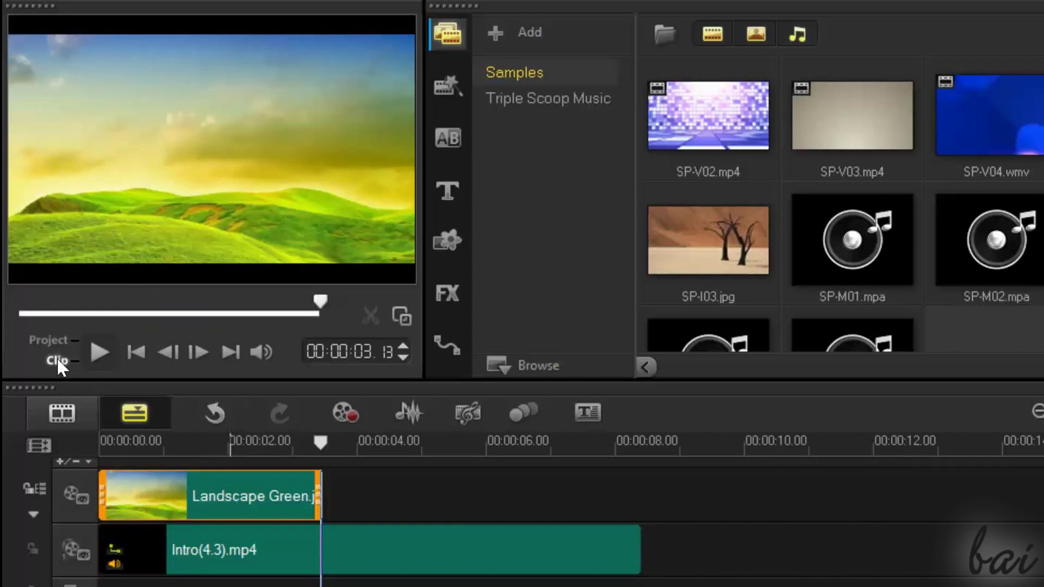
left_click(107, 350)
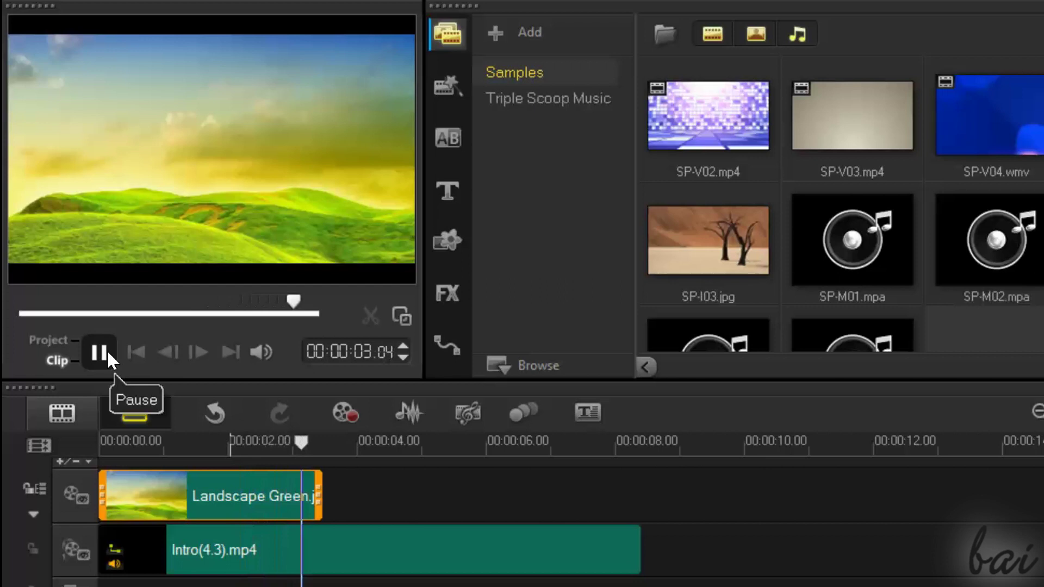
left_click(108, 350)
left_click(61, 339)
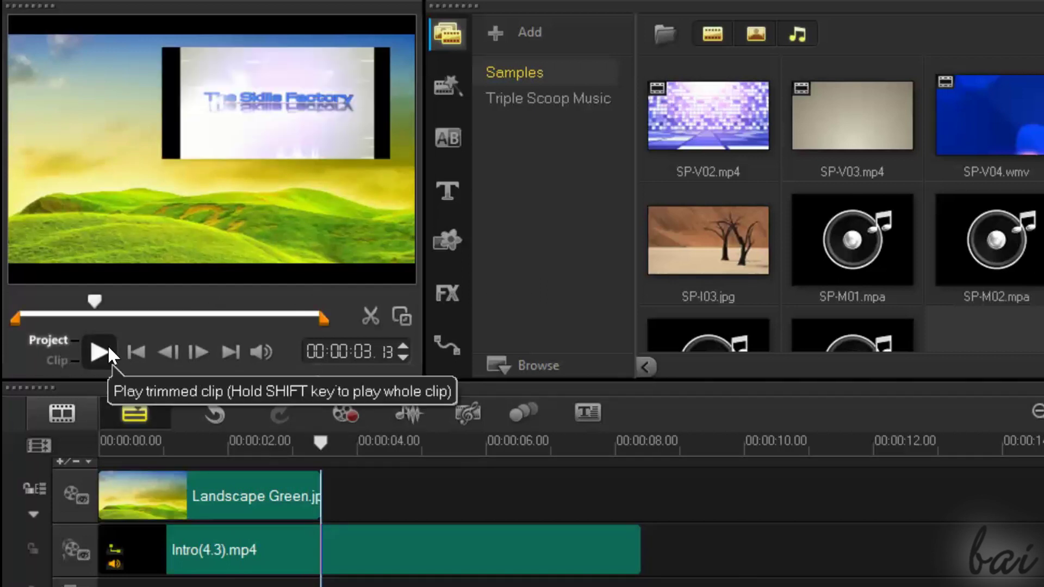
left_click(133, 353)
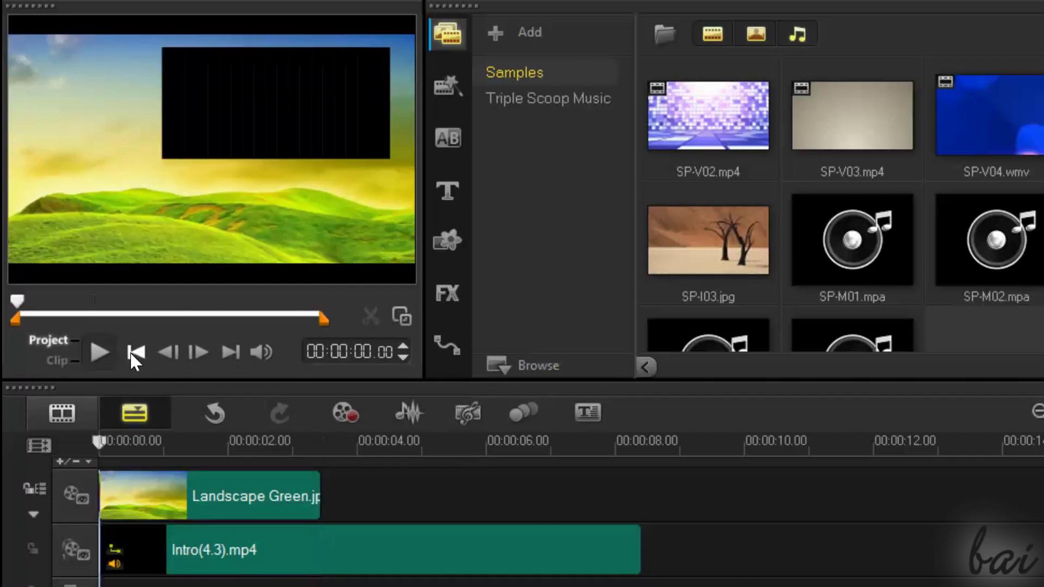
left_click(98, 351)
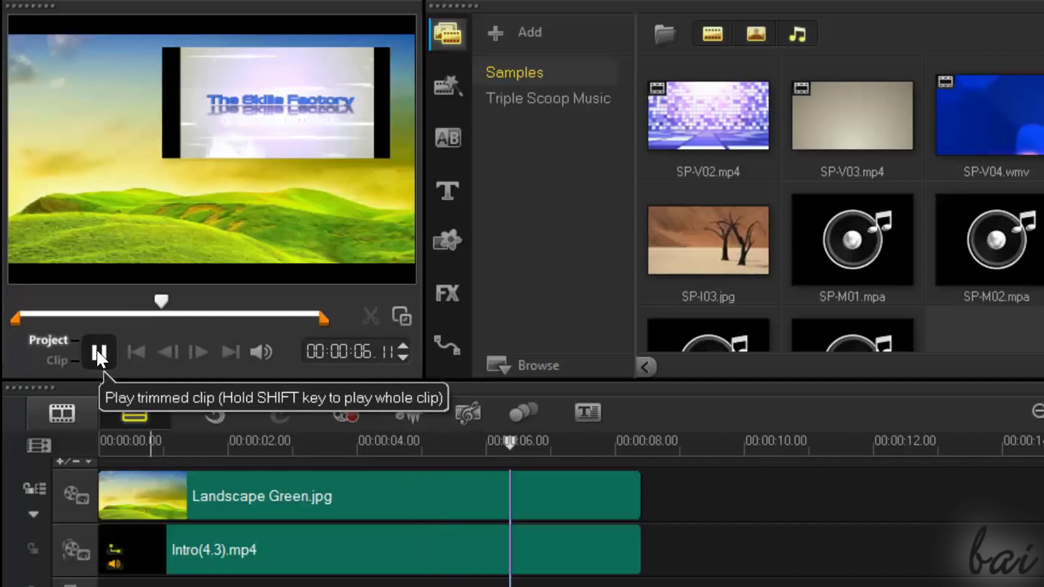
left_click(99, 353)
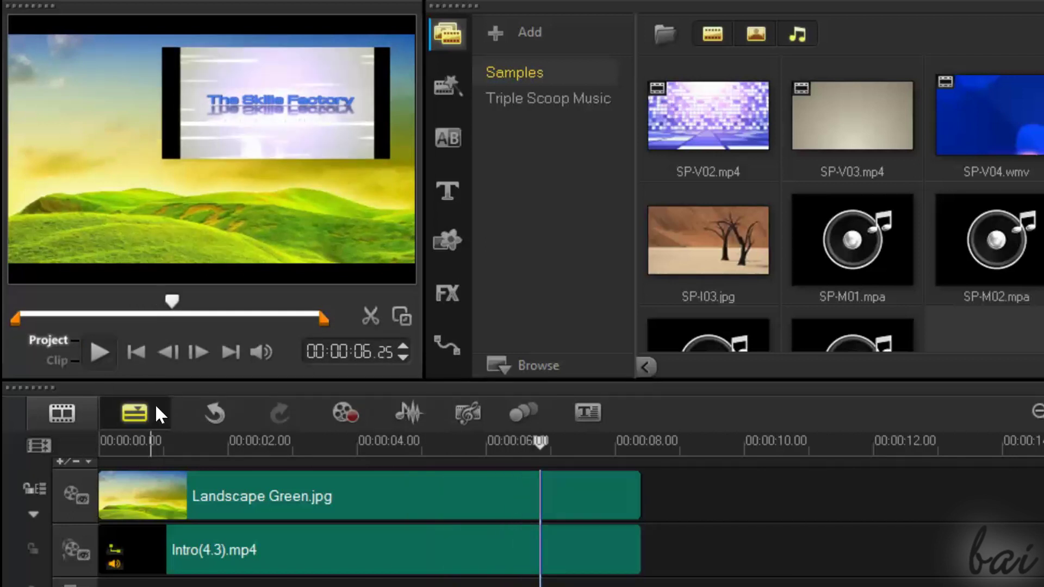
left_click(188, 447)
left_click(222, 445)
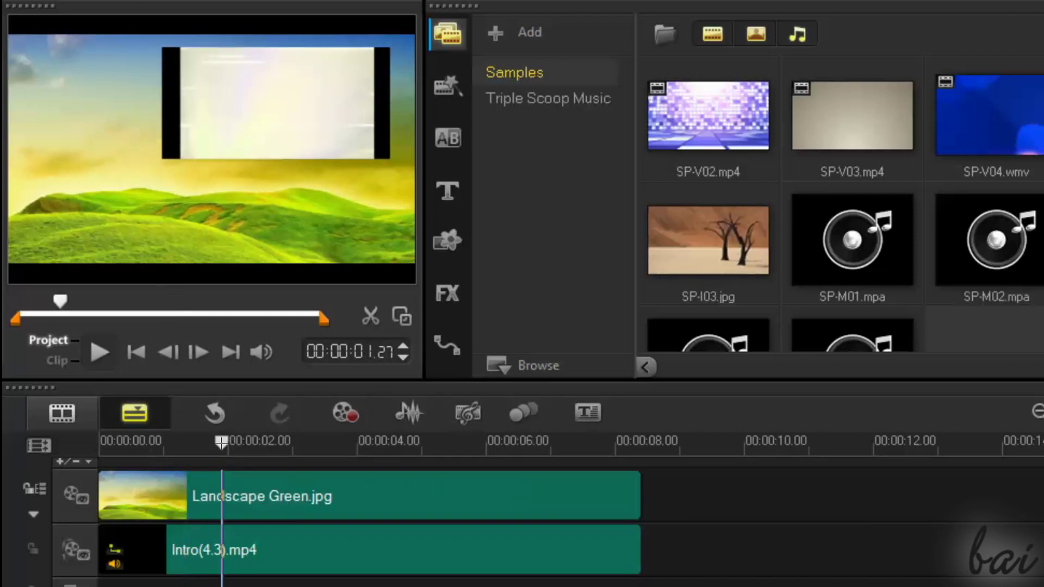
left_click(278, 446)
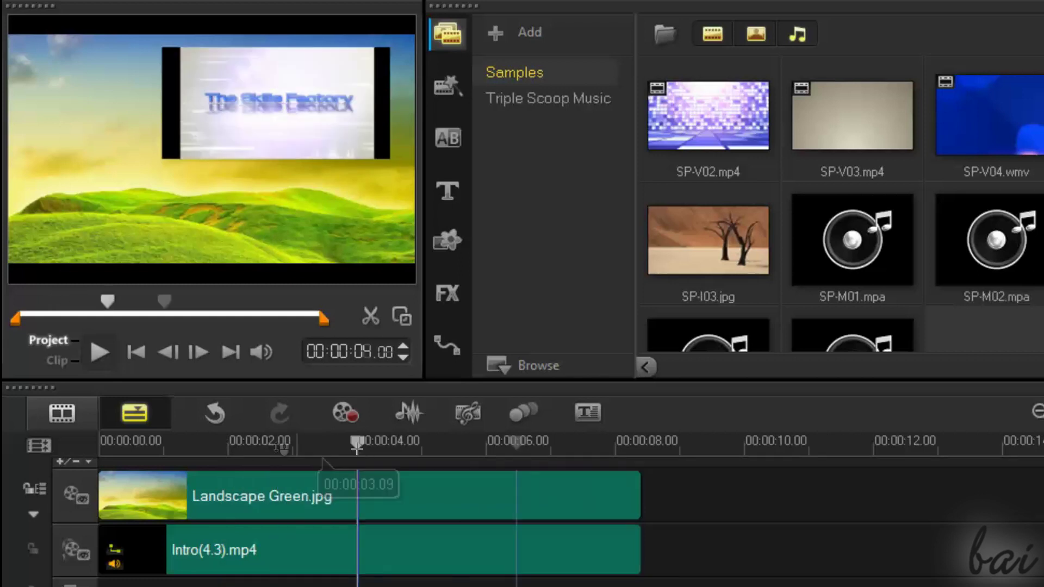
left_click(196, 443)
key("space")
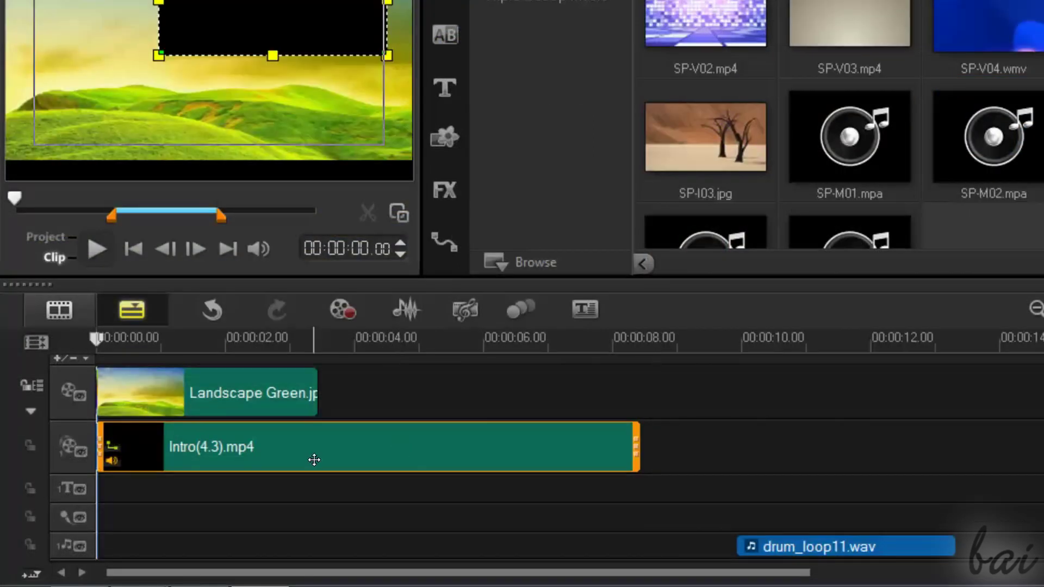
Step: Lift Intro(4.3).mp4 onto the top video track and drop Landscape Green onto the overlay track
mouse_move(295, 460)
left_mouse_down()
mouse_move(454, 441)
mouse_move(711, 438)
mouse_move(666, 402)
mouse_move(538, 455)
mouse_move(498, 451)
left_mouse_up()
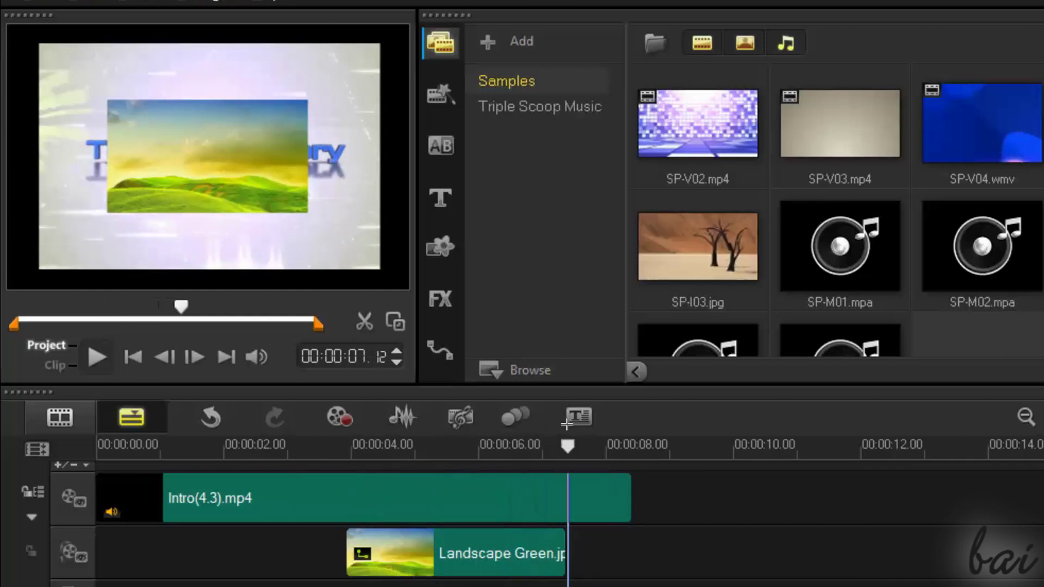
left_click_drag(598, 445, 503, 445)
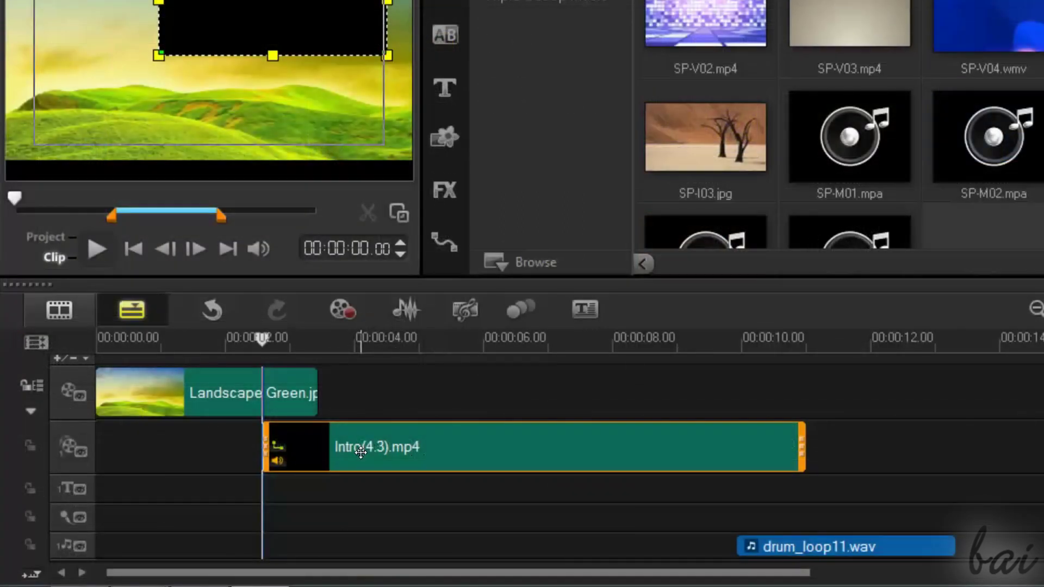
left_click_drag(360, 451, 465, 393)
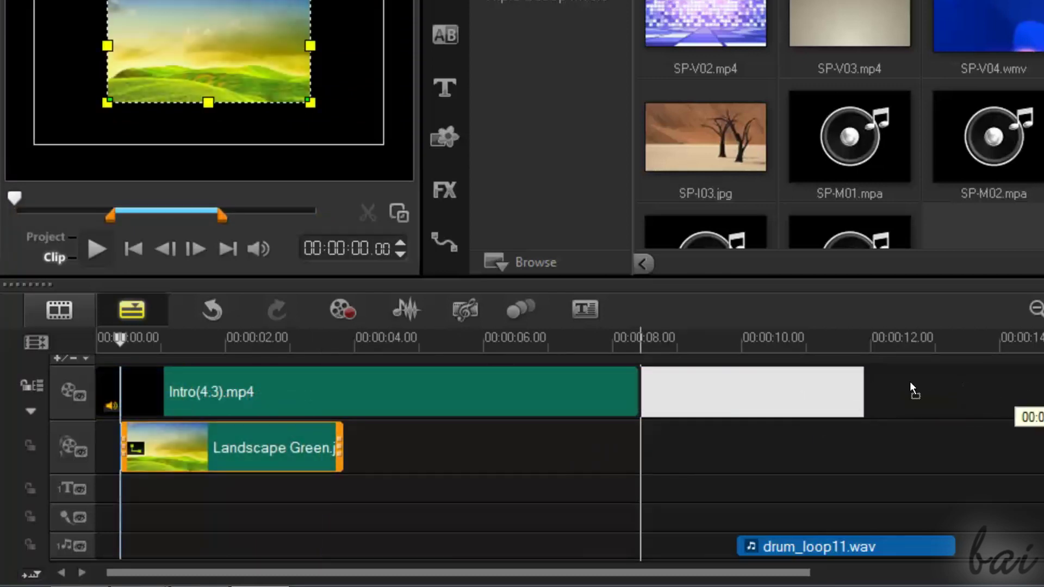
left_click_drag(912, 392, 744, 393)
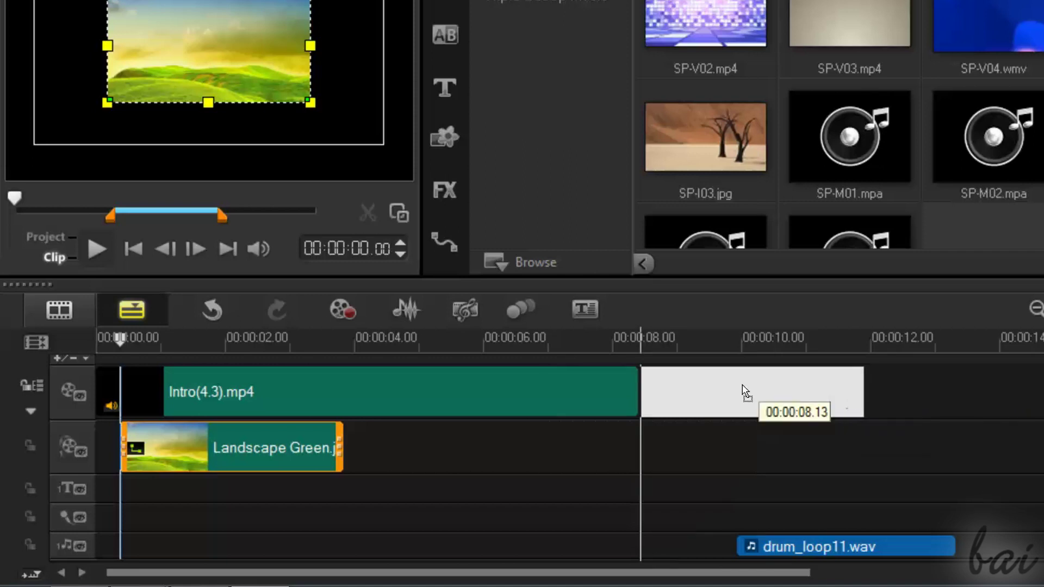
mouse_move(744, 392)
left_mouse_down()
mouse_move(956, 400)
mouse_move(733, 442)
mouse_move(517, 439)
mouse_move(811, 443)
mouse_move(494, 443)
mouse_move(804, 455)
mouse_move(518, 448)
mouse_move(897, 432)
left_mouse_up()
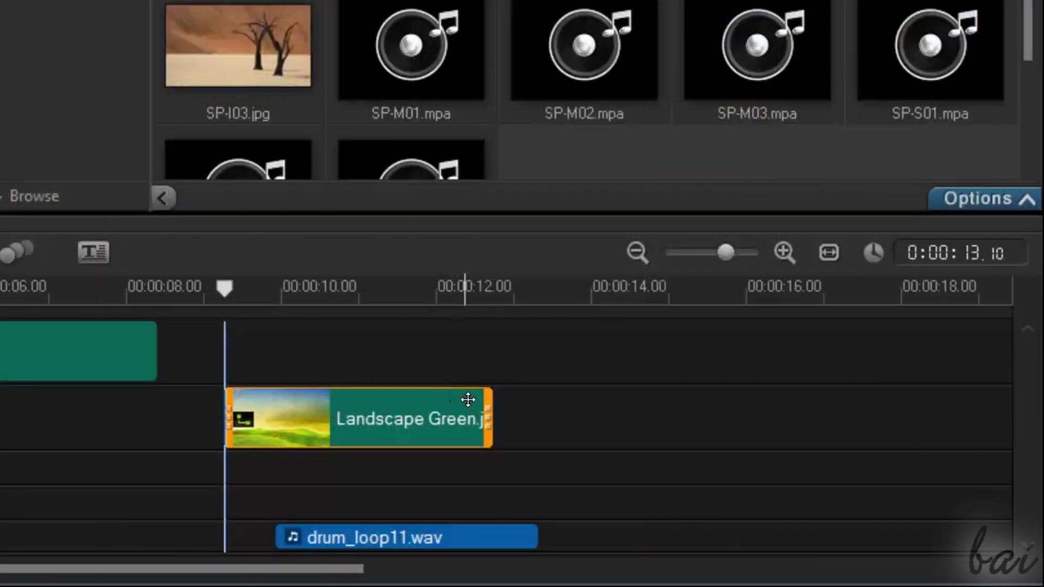
Step: Lengthen Landscape Green to about 16 seconds and trim drum_loop11.wav to end near 11 seconds
mouse_move(488, 419)
left_mouse_down()
mouse_move(515, 410)
mouse_move(812, 412)
mouse_move(525, 432)
left_mouse_up()
left_click_drag(366, 536, 324, 500)
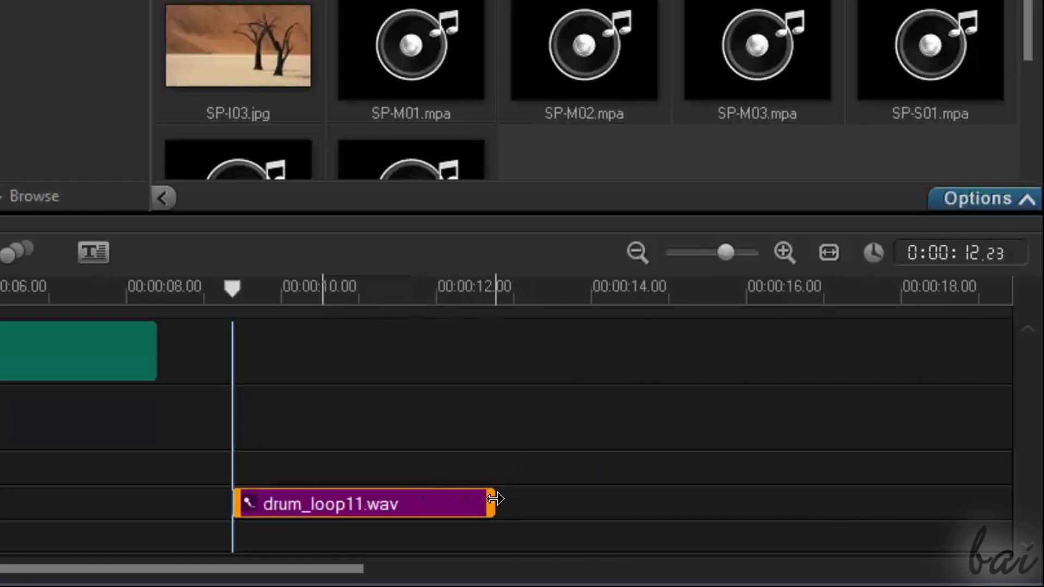
mouse_move(493, 500)
left_mouse_down()
mouse_move(369, 507)
mouse_move(633, 505)
mouse_move(563, 497)
left_mouse_up()
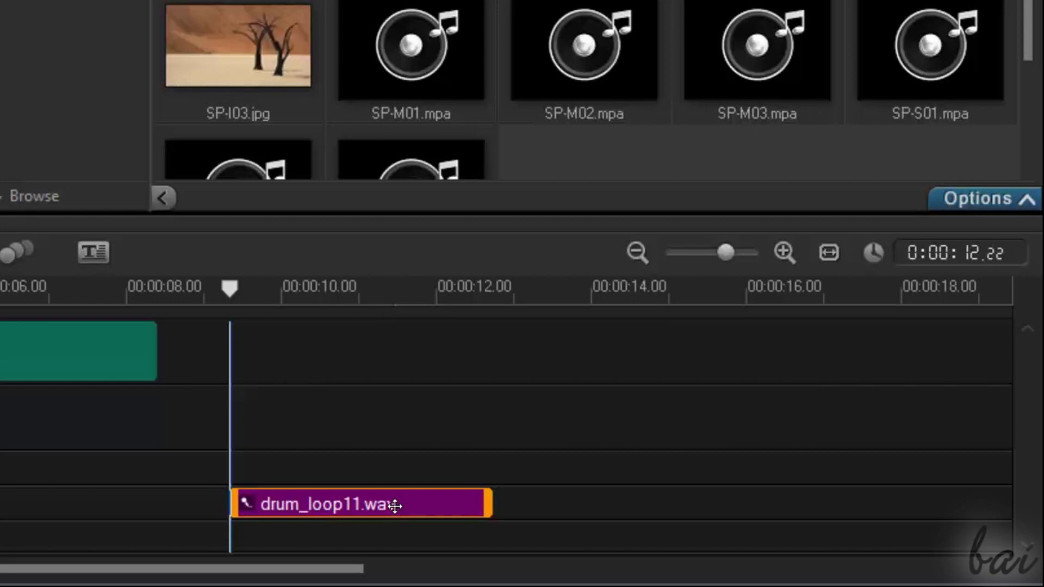
Step: Copy and paste drum_loop11.wav, then delete the pasted copy
right_click(395, 506)
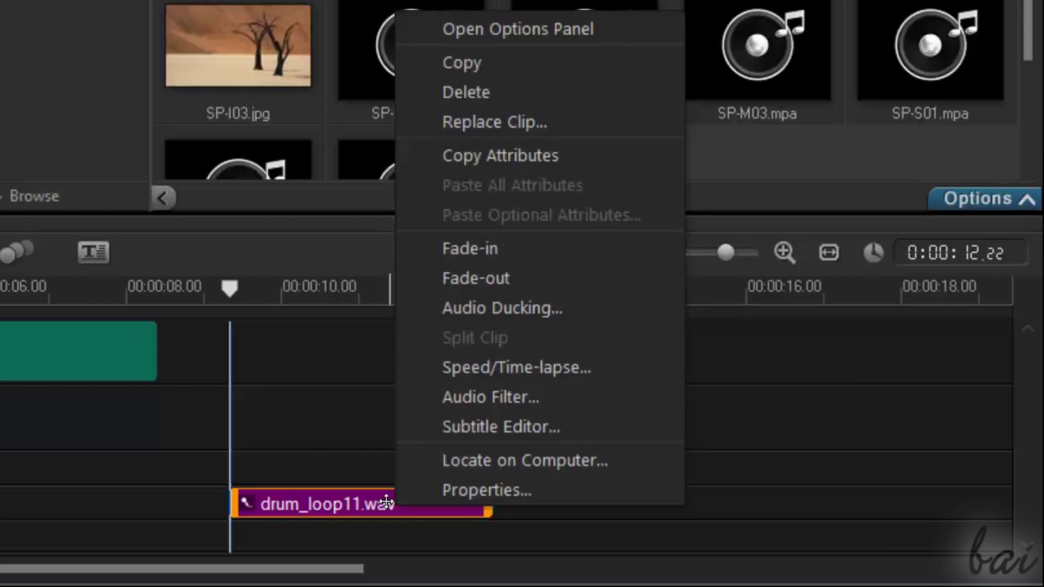
left_click(487, 63)
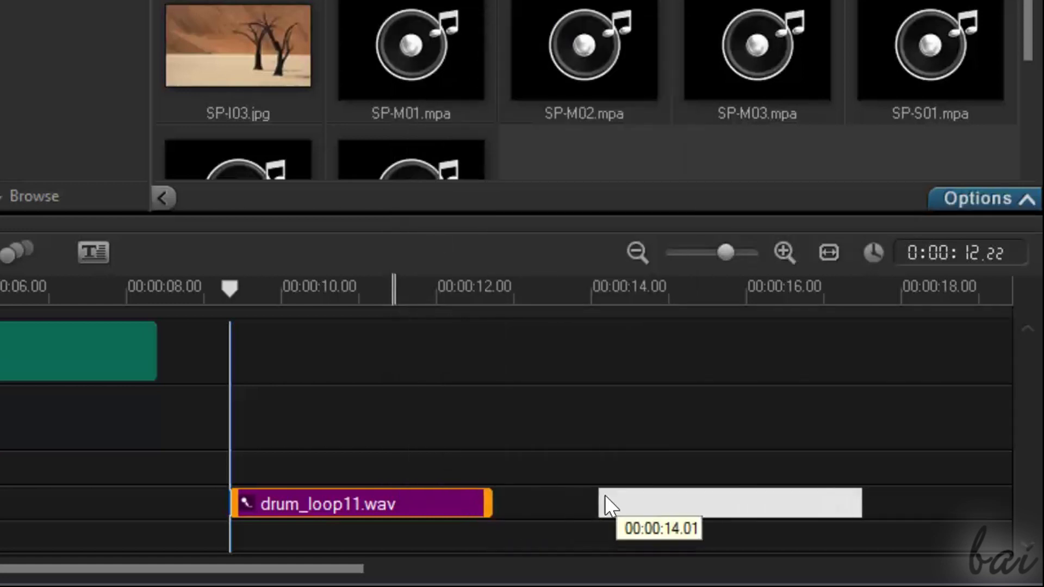
left_click(500, 518)
right_click(688, 502)
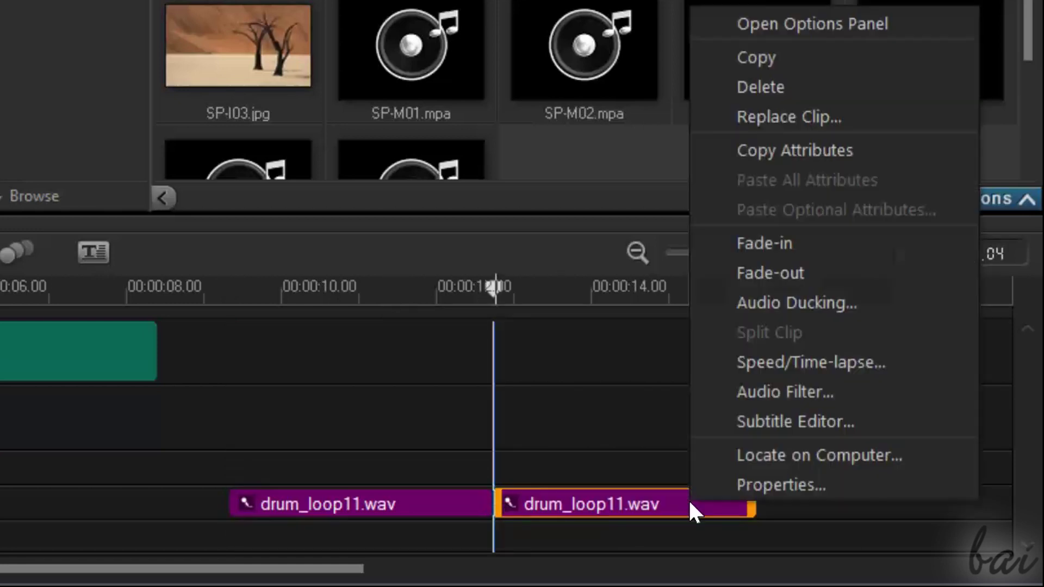
left_click(775, 85)
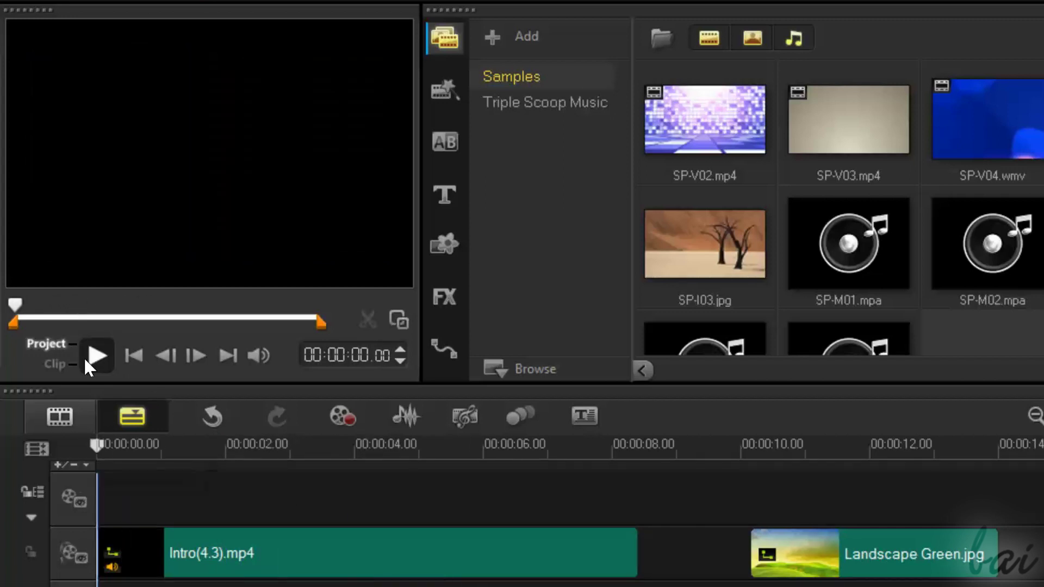
Step: Preview to about 5 seconds, then extend the Intro(4.3).mp4 clip's end further right
left_click(95, 357)
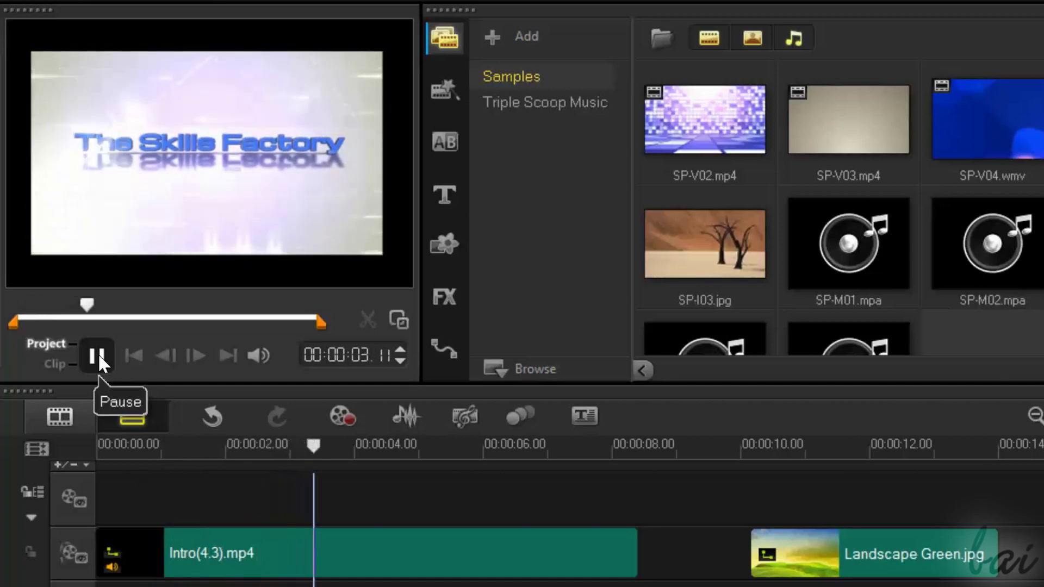
left_click(98, 354)
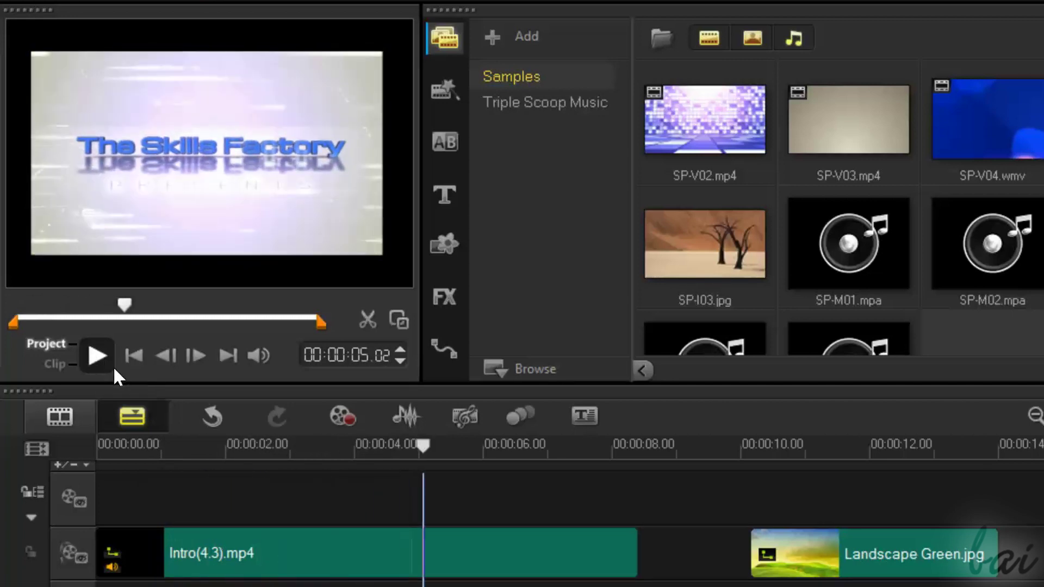
left_click(536, 546)
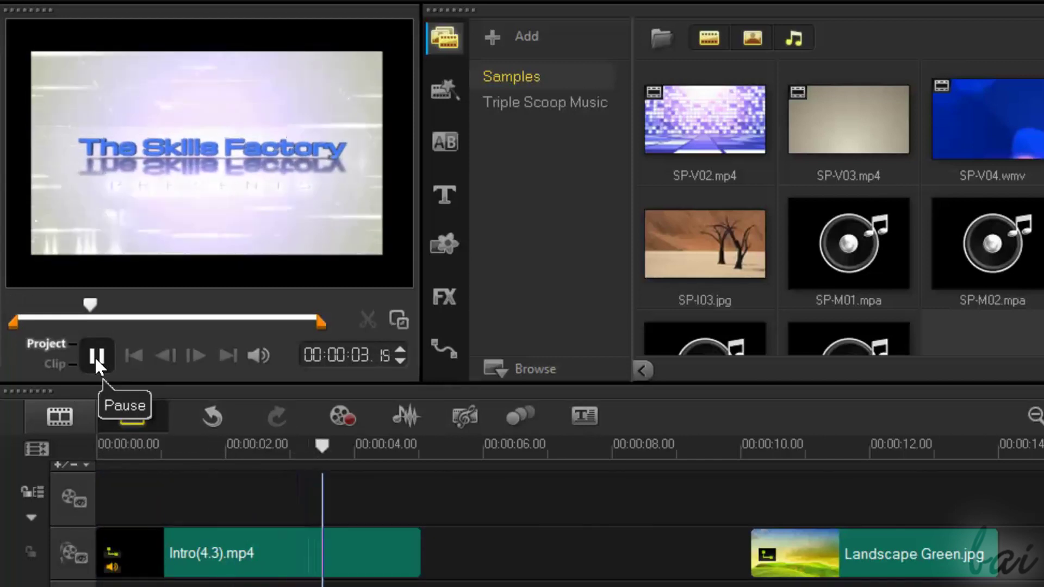
left_click_drag(420, 554, 749, 542)
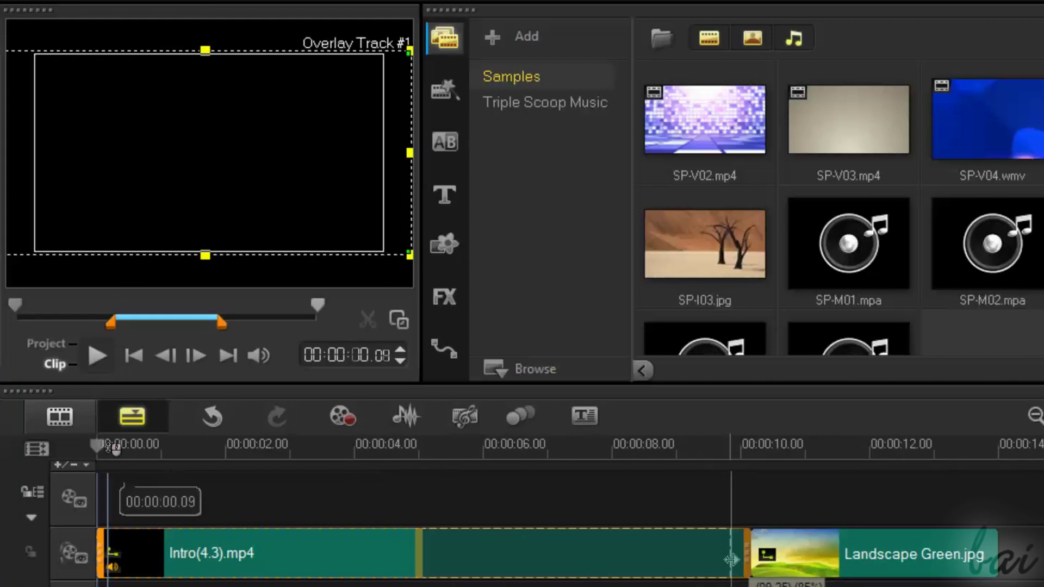
Step: Shorten drum_loop3.wav from its end and set the playhead just past 3 seconds on Intro
left_click(102, 356)
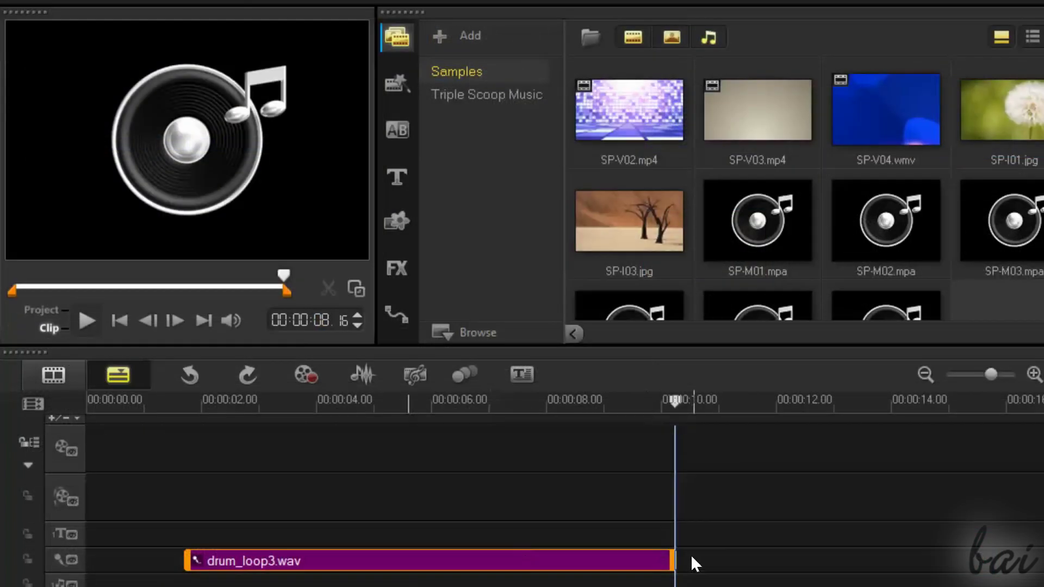
left_click_drag(675, 558, 380, 563)
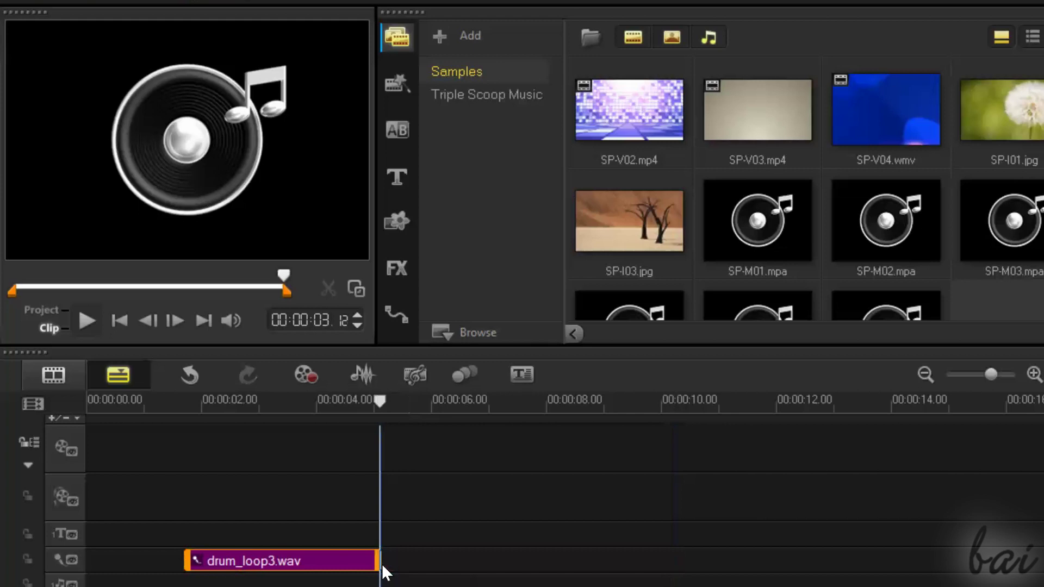
left_click(161, 403)
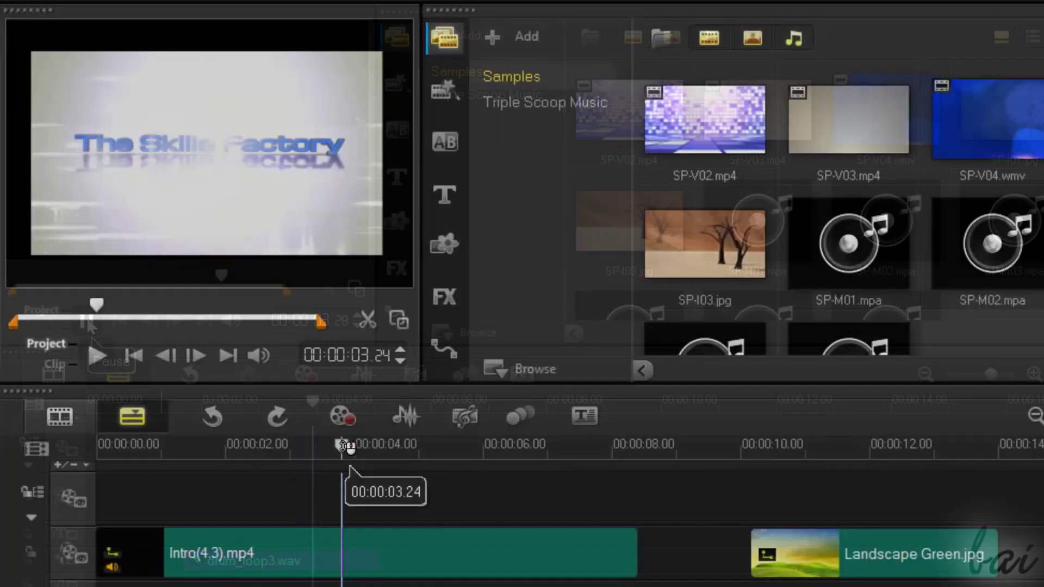
left_click(373, 567)
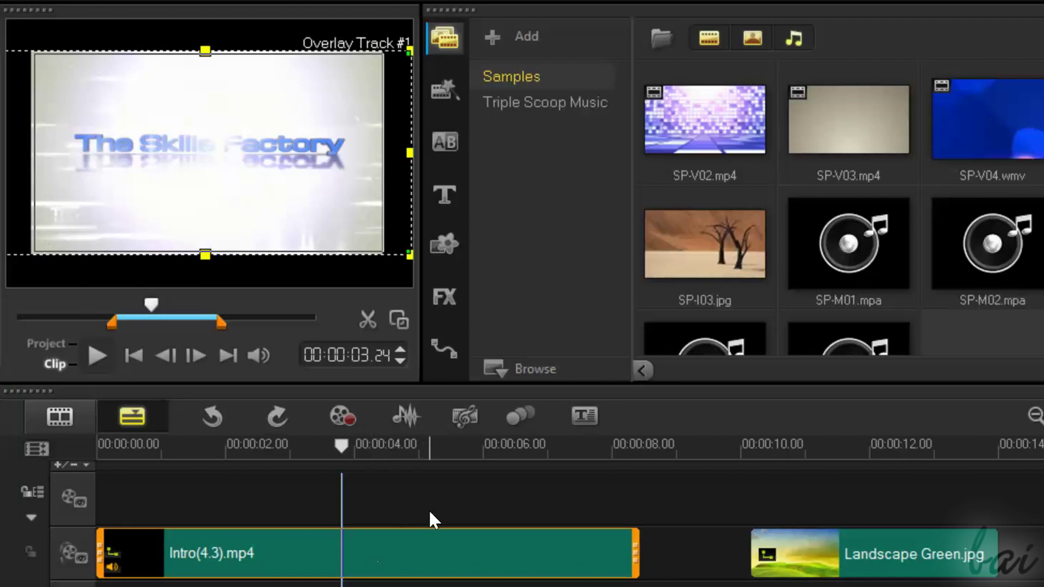
mouse_move(366, 445)
left_mouse_down()
mouse_move(319, 452)
mouse_move(345, 447)
left_mouse_up()
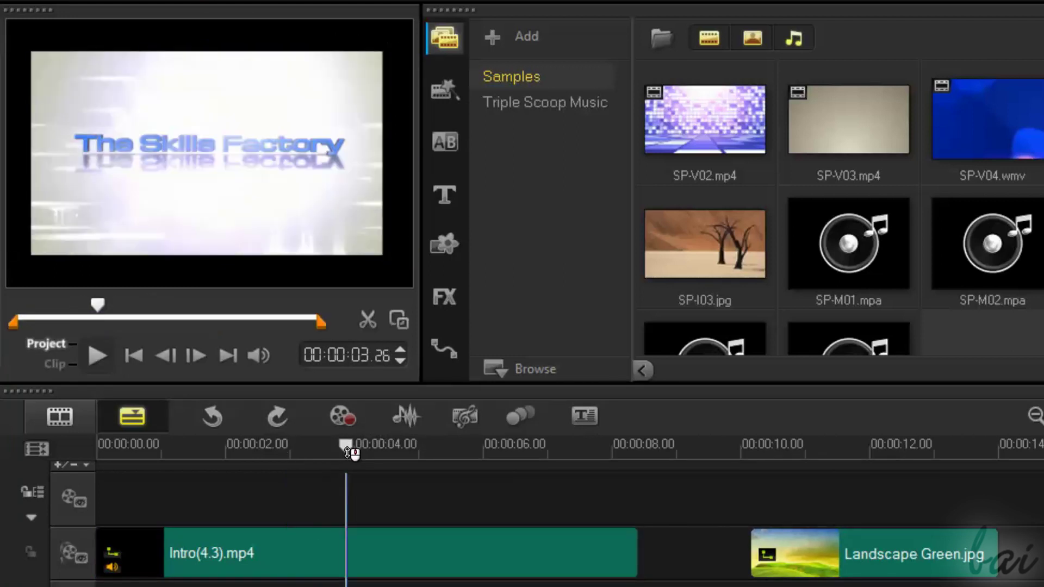
Step: Split the Intro clip at the playhead and shift its second part slightly right
key("s")
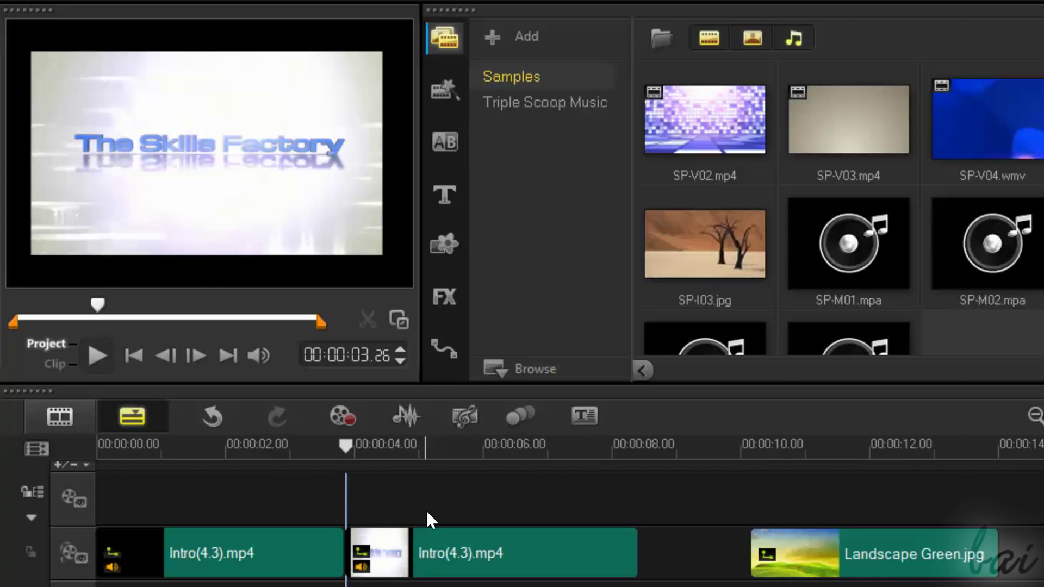
left_click(435, 567)
left_click_drag(435, 565, 453, 565)
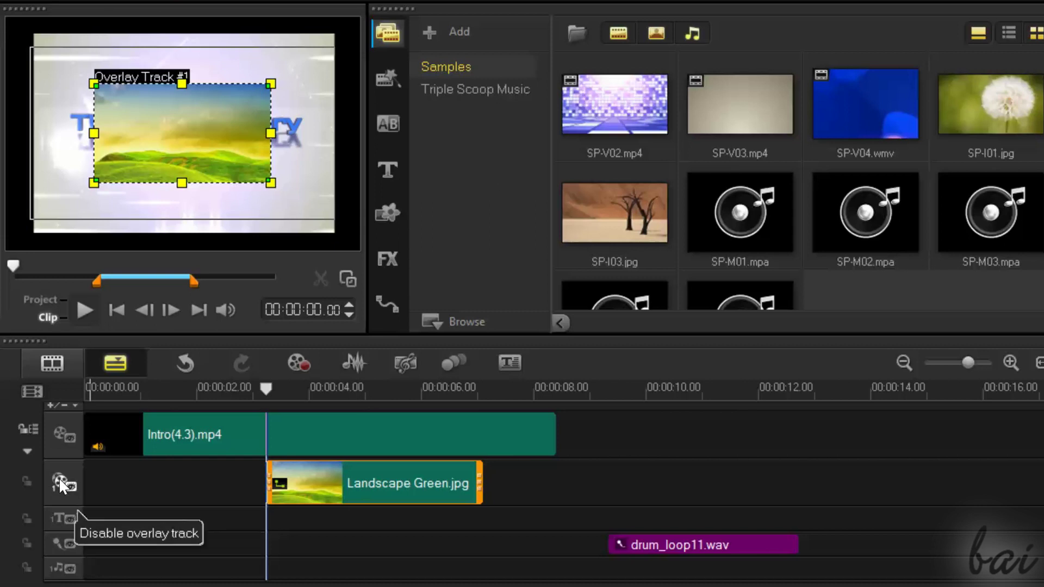
Step: Toggle the overlay track and main video track off and back on
left_click(62, 482)
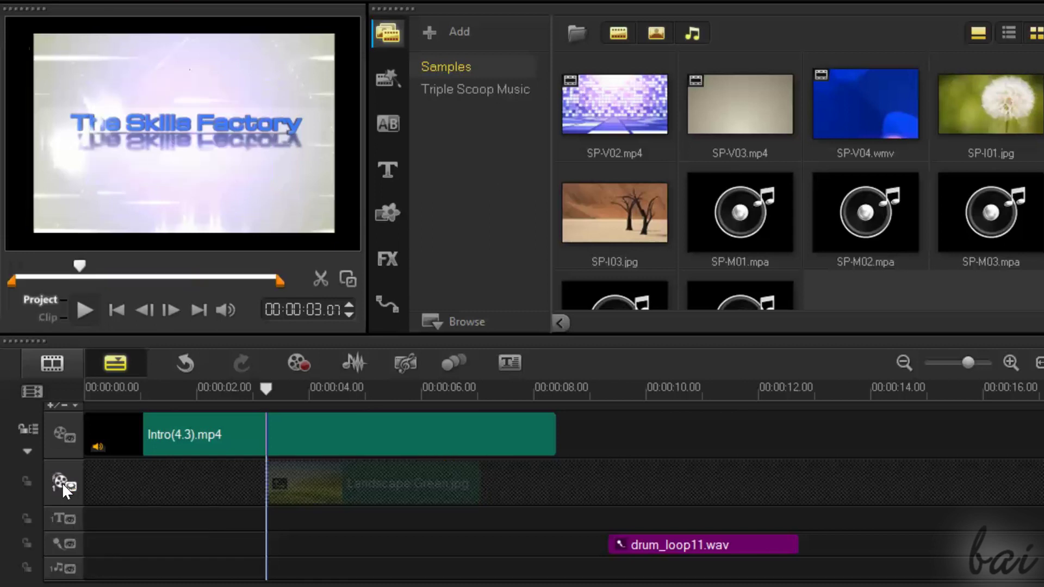
left_click(62, 482)
left_click(62, 483)
left_click(69, 425)
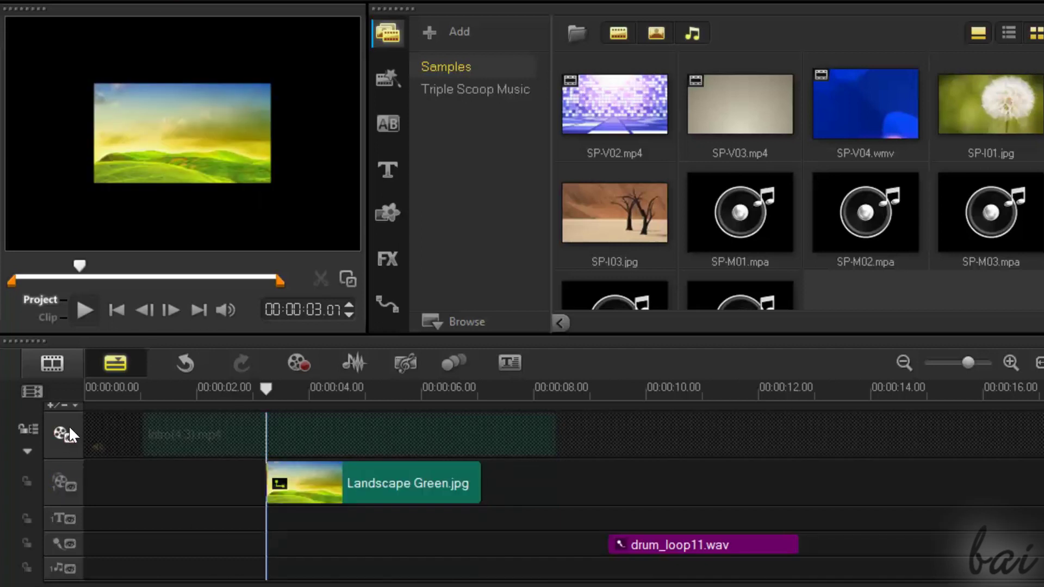
left_click(68, 434)
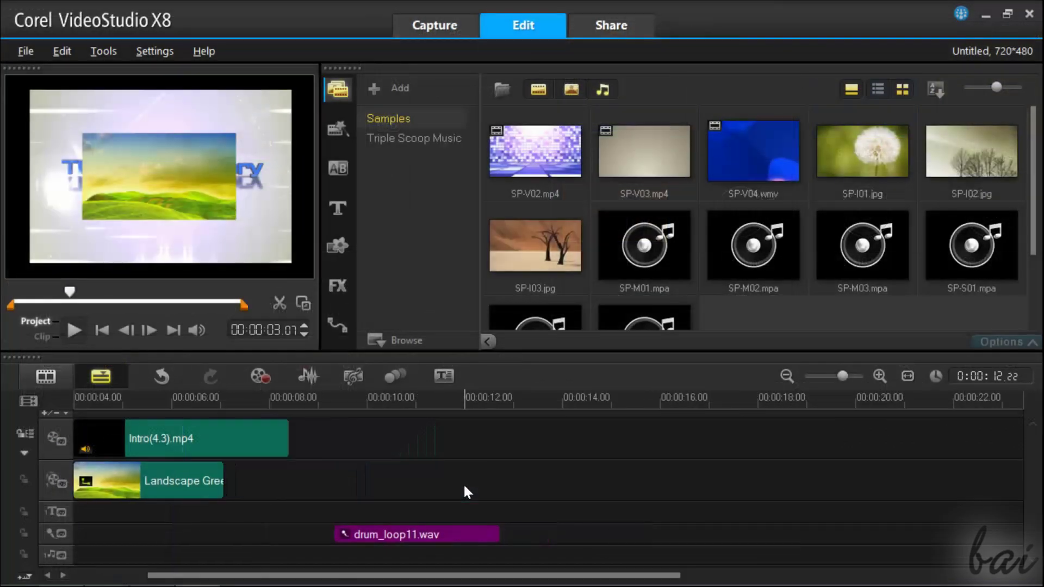
scroll(463, 490, "down", 5)
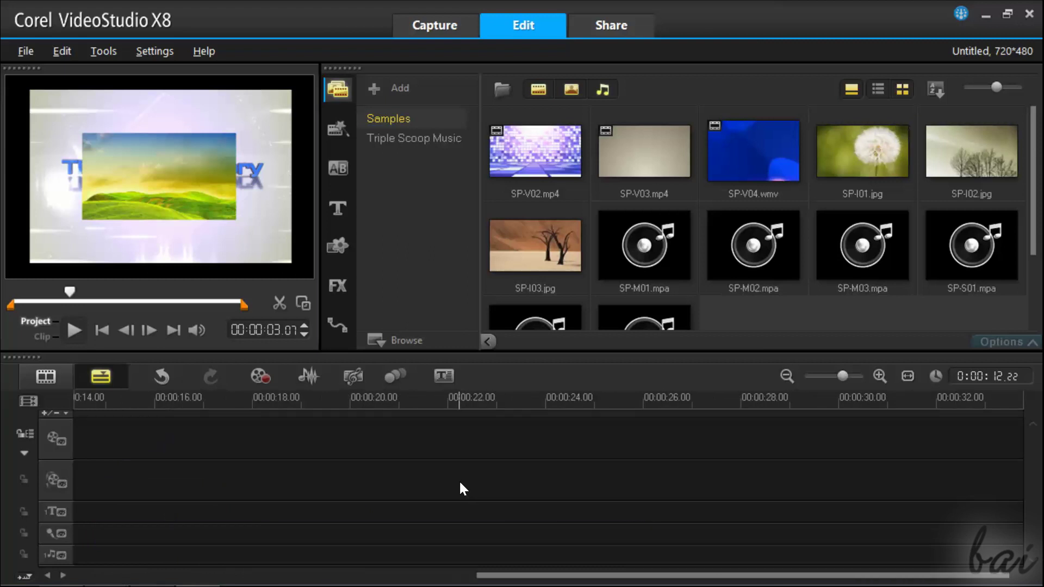
scroll(461, 480, "up", 3)
scroll(460, 480, "up", 2)
scroll(459, 488, "up", 2)
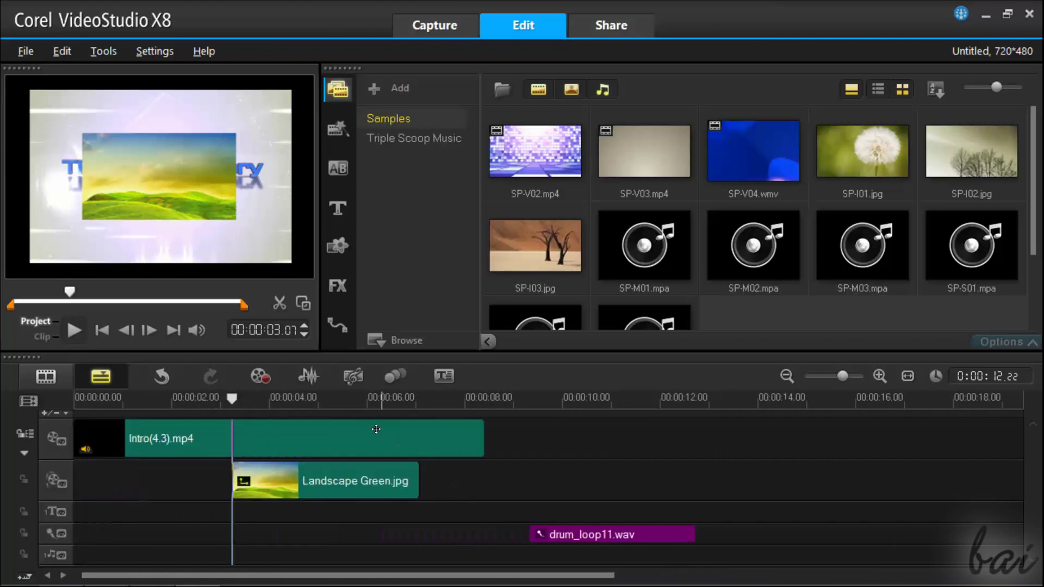
left_click(366, 400)
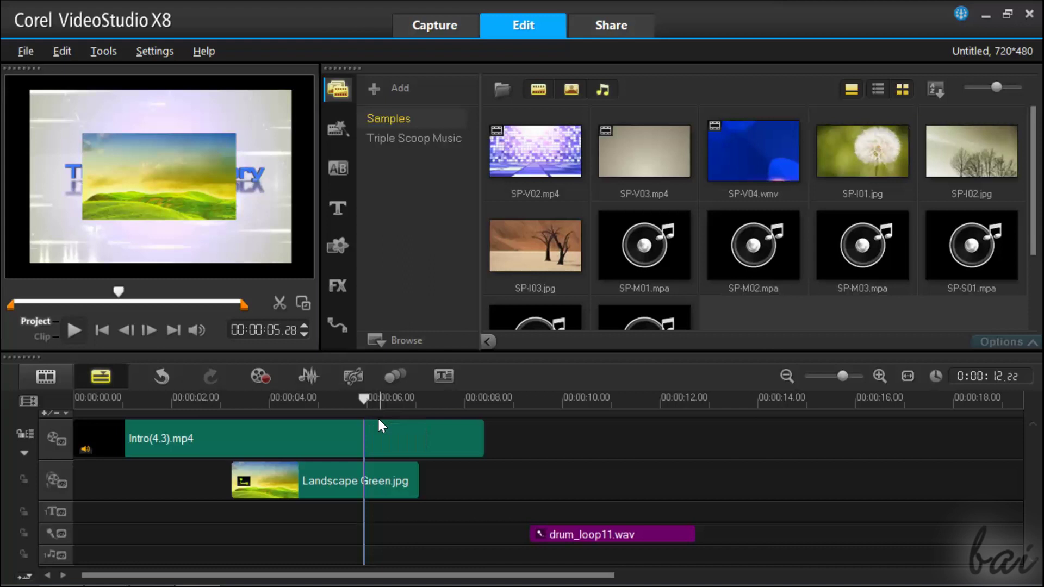
scroll(378, 421, "up", 2)
scroll(578, 425, "up", 2)
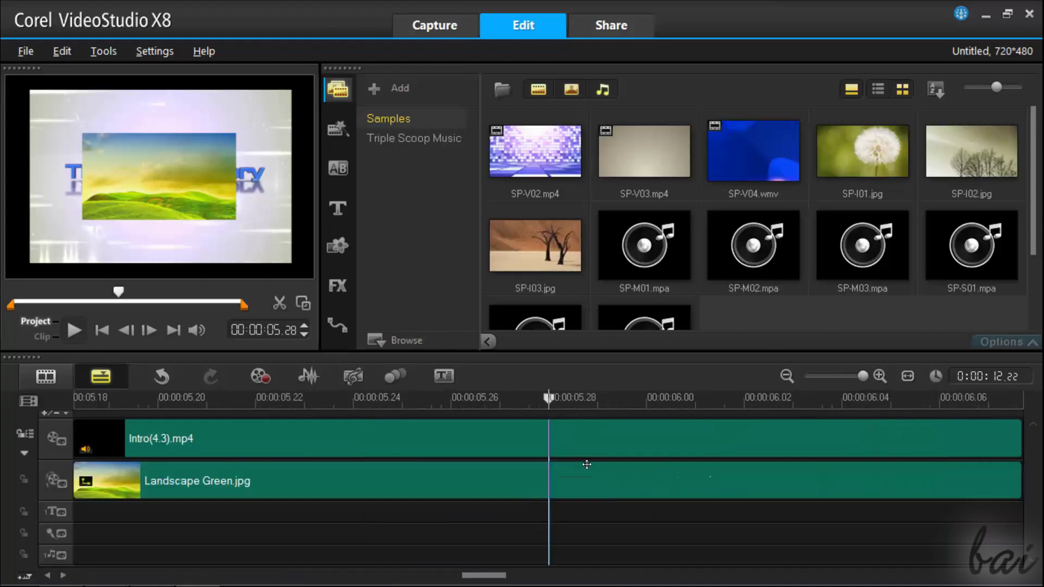
scroll(587, 464, "down", 3)
scroll(586, 464, "down", 3)
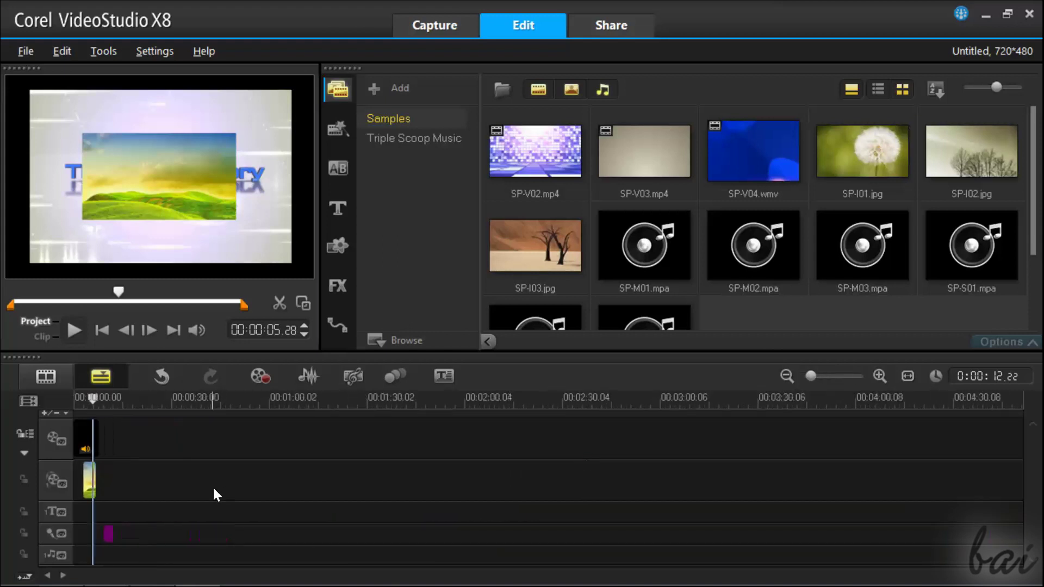
scroll(117, 502, "up", 1)
scroll(343, 478, "up", 2)
scroll(364, 481, "up", 2)
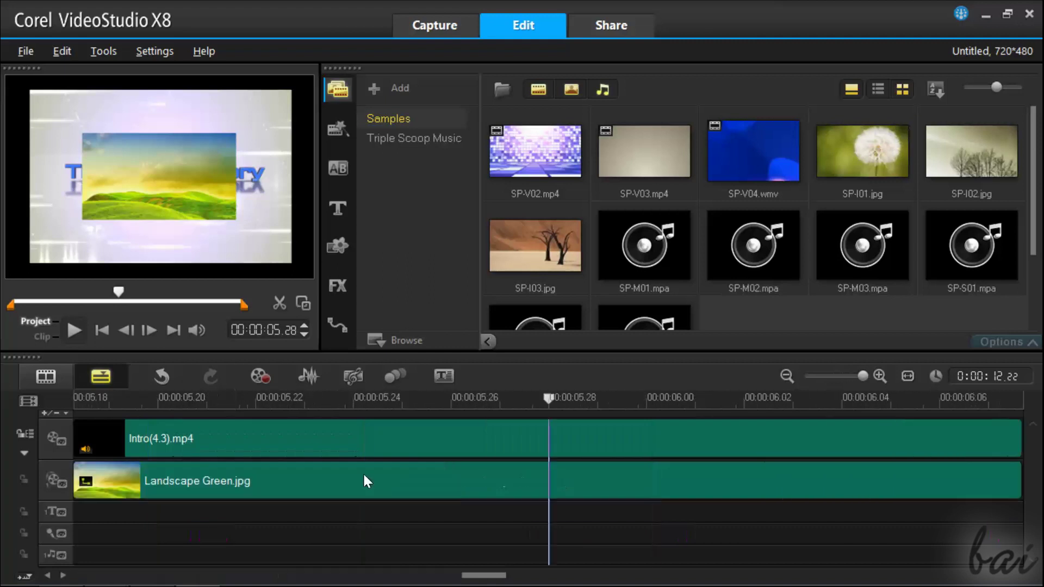
scroll(363, 482, "down", 3)
scroll(330, 482, "down", 2)
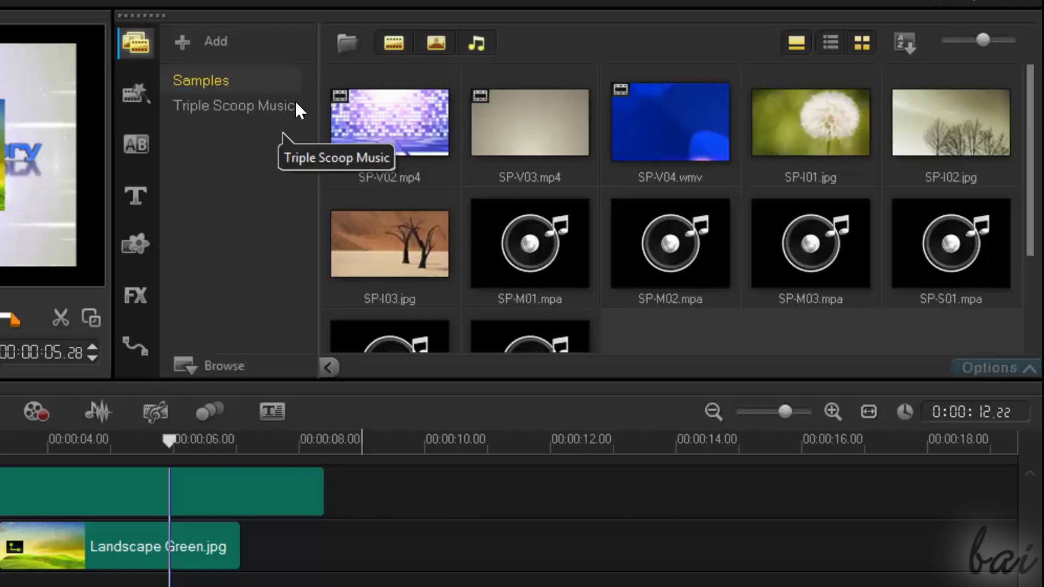
Step: Add SP-I01.jpg to the timeline near 8 seconds and import foto_fulmini_020.jpg into the library
left_click(832, 134)
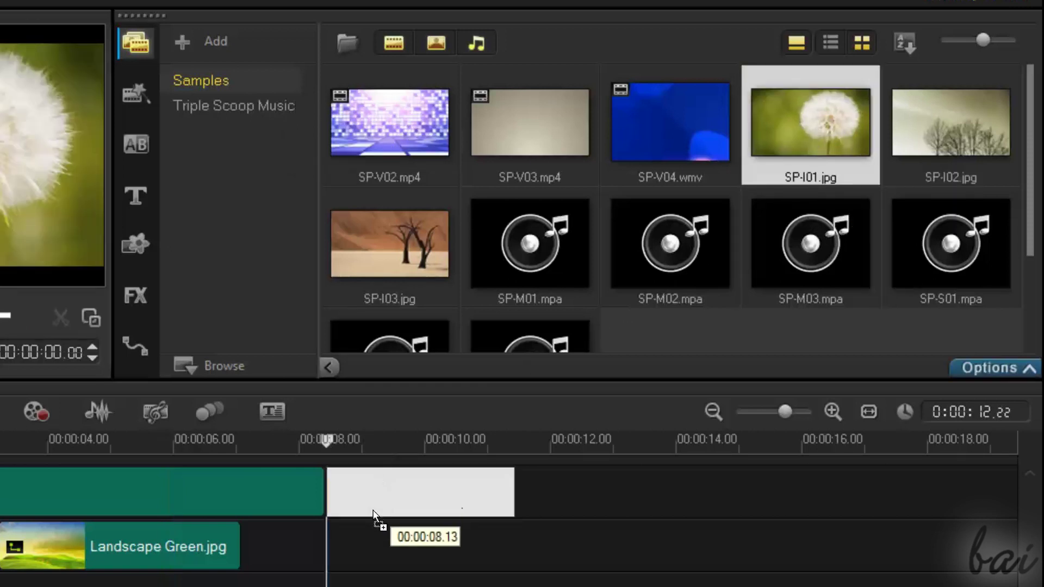
left_click_drag(623, 310, 380, 518)
left_click(349, 441)
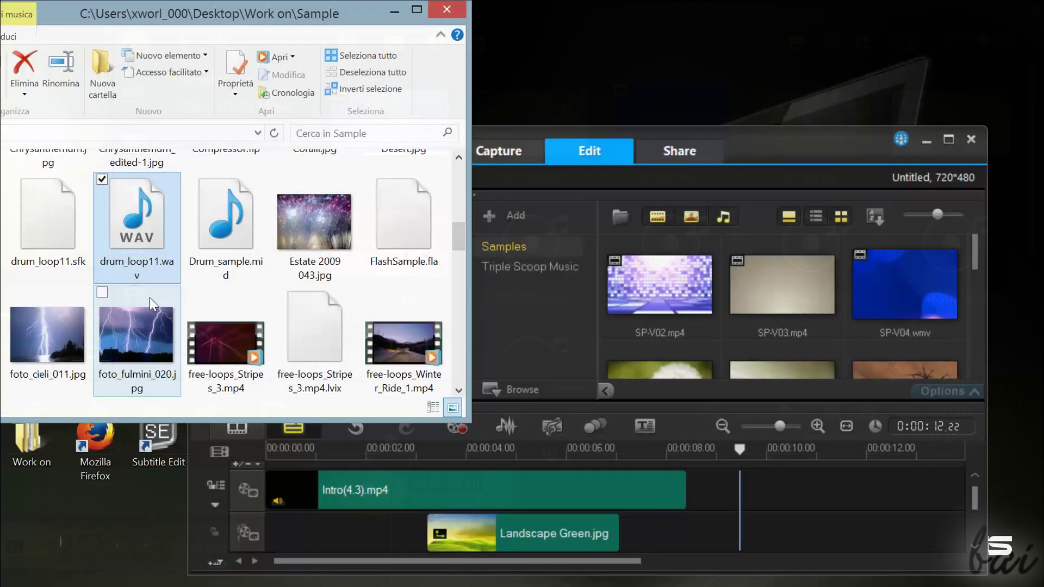
left_click(146, 337)
left_click_drag(147, 337, 651, 345)
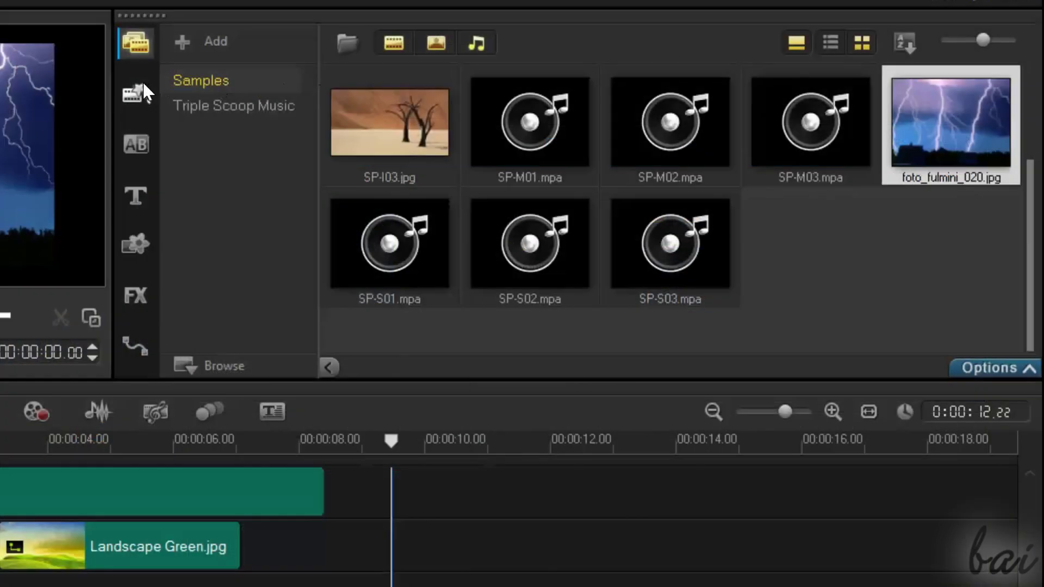
Step: Open the Instant Project category in the library and play a template preview
left_click(143, 92)
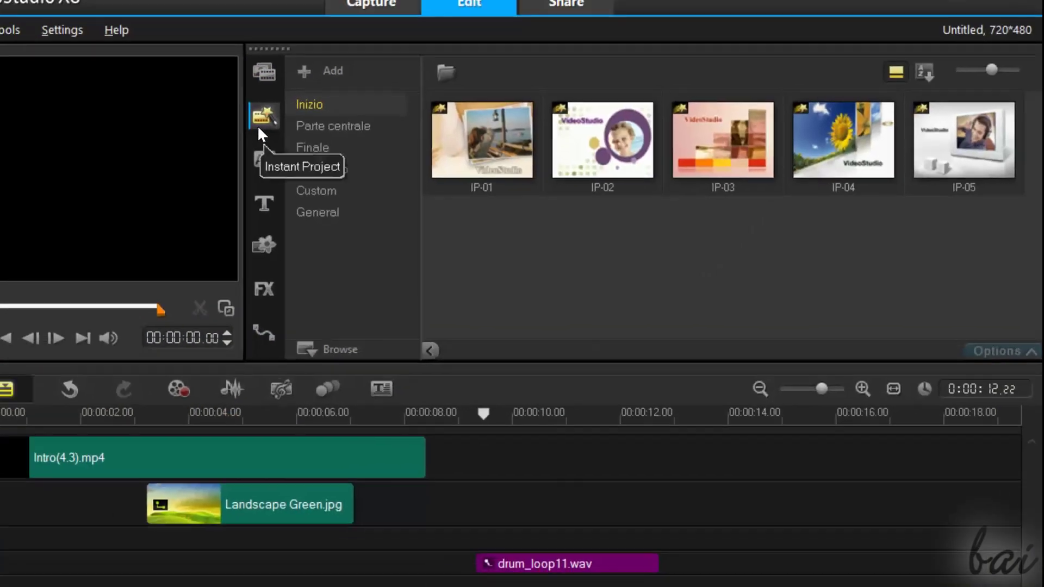
left_click(76, 330)
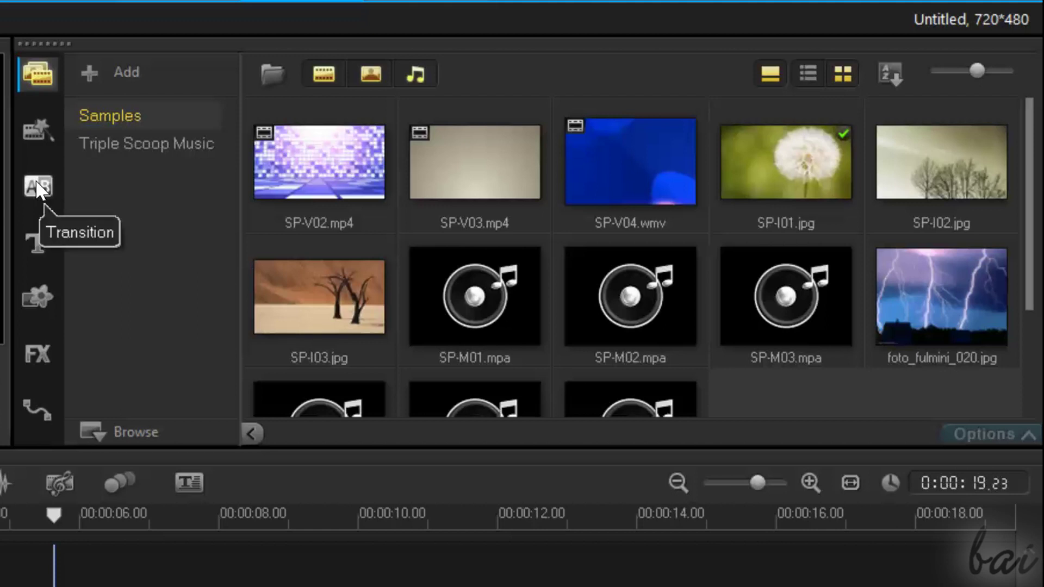
Step: Drag SP-I01.jpg left to overlap Landscape Green.jpg, auto-creating a transition
left_click(37, 188)
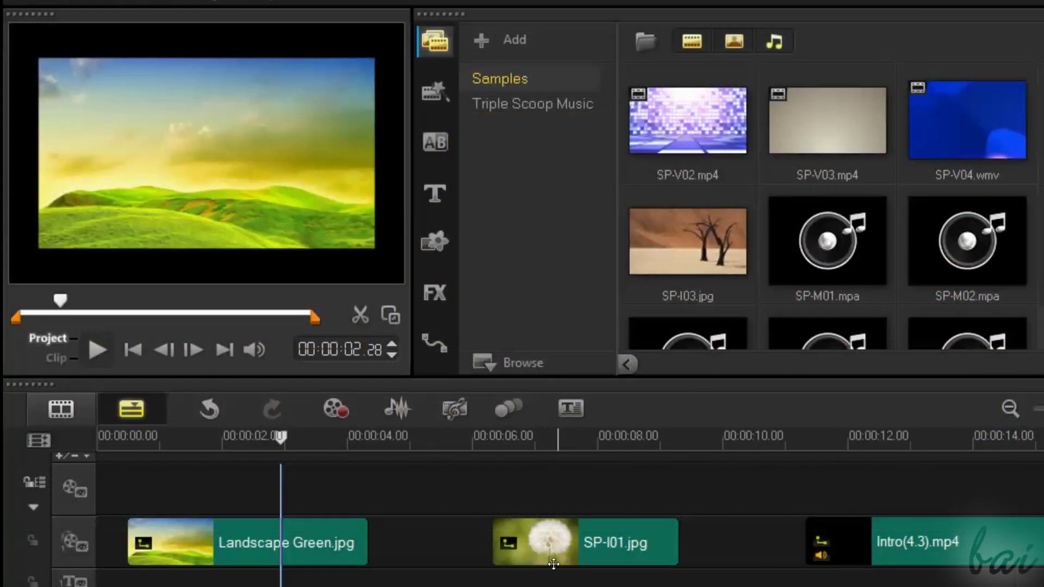
left_click(551, 546)
left_click_drag(575, 536, 419, 530)
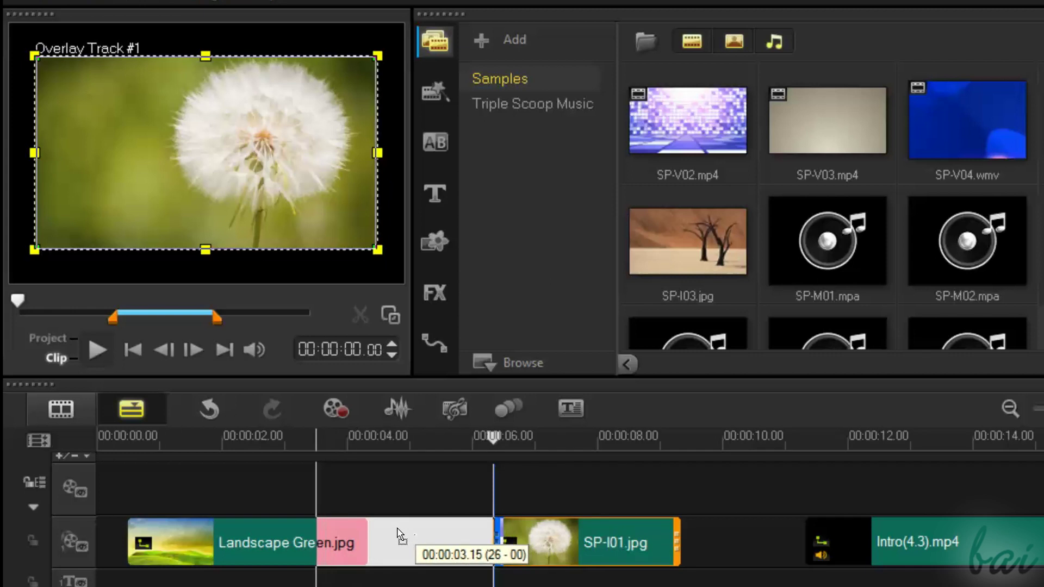
left_click_drag(419, 530, 397, 528)
Step: Scrub to about 4 seconds, preview Flying Fold, and play the transition
left_click(300, 488)
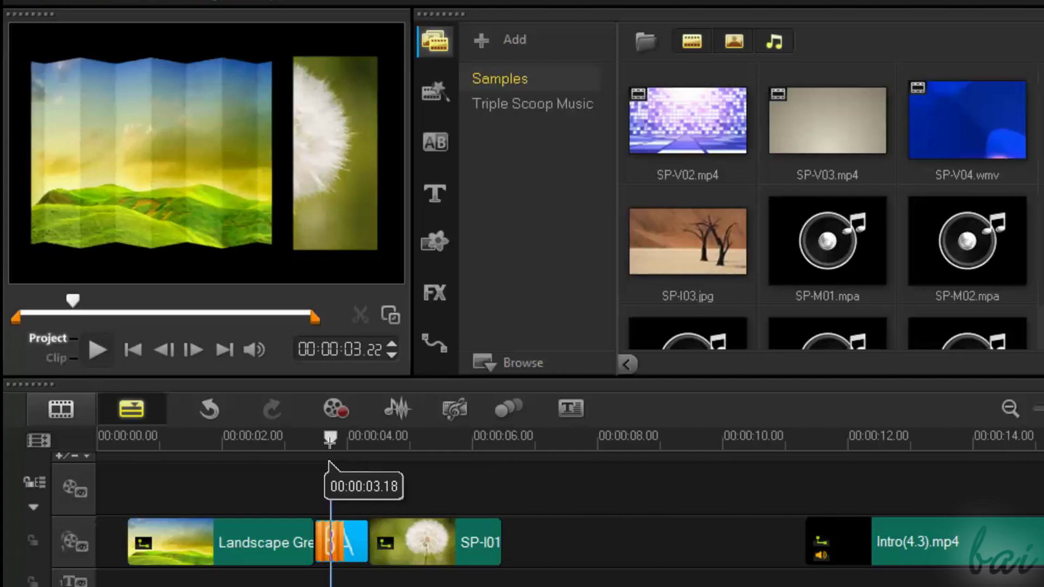
left_click_drag(336, 442, 368, 455)
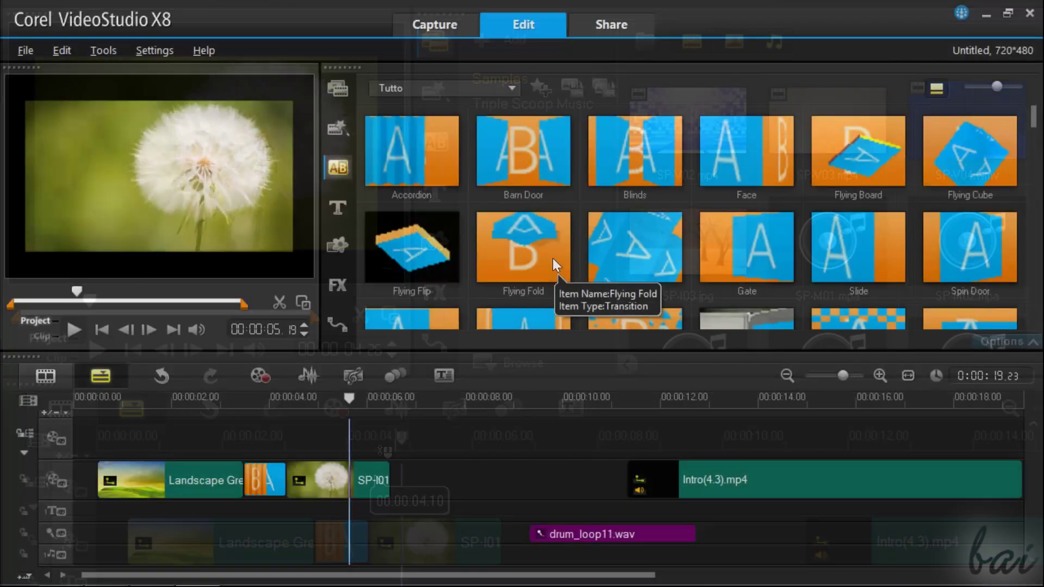
left_click(552, 259)
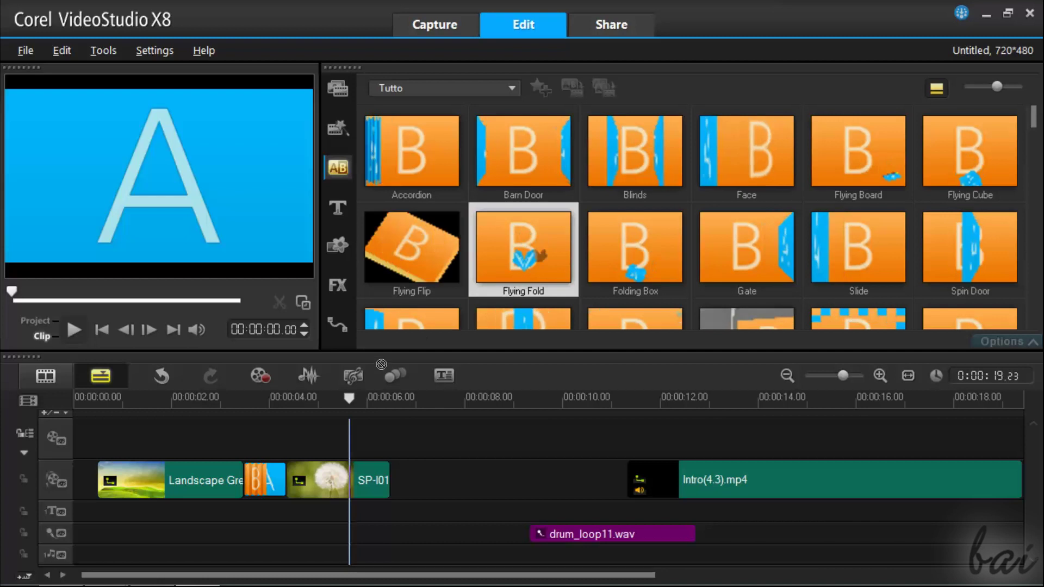
left_click(278, 481)
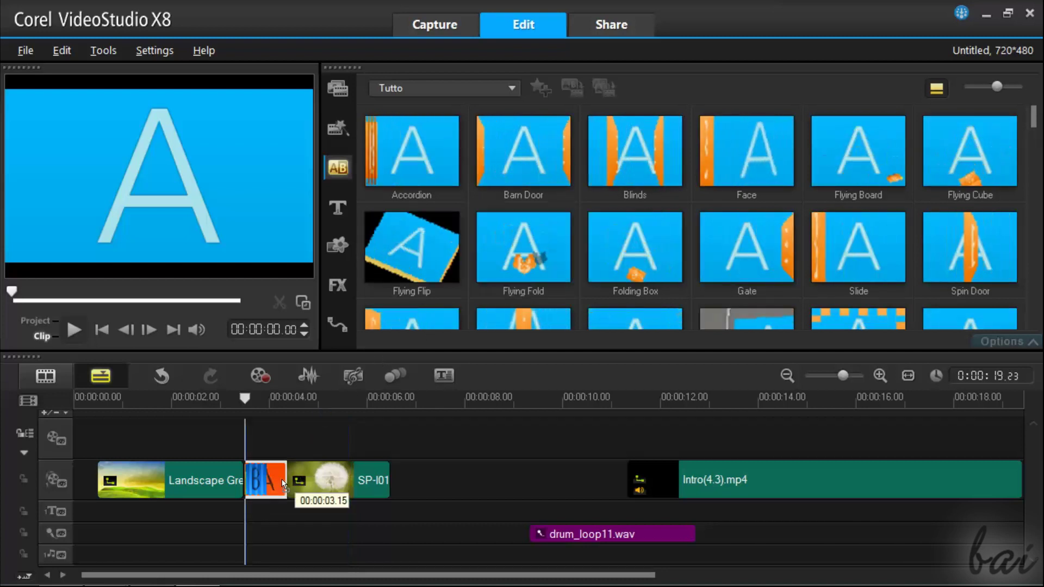
left_click(74, 329)
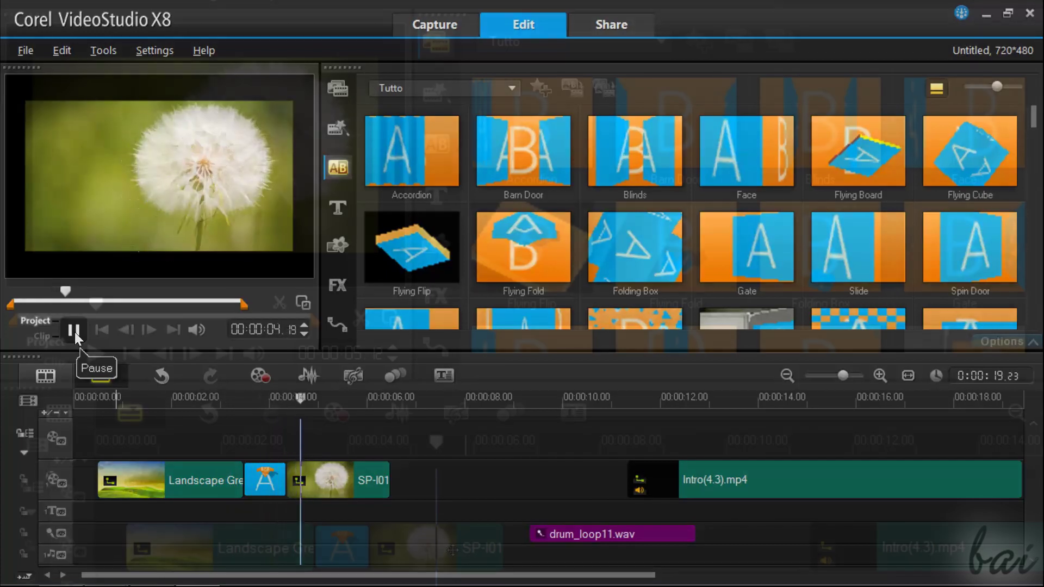
Step: Shift the dandelion clip and its transition along the timeline and replay them
left_click_drag(435, 548, 310, 549)
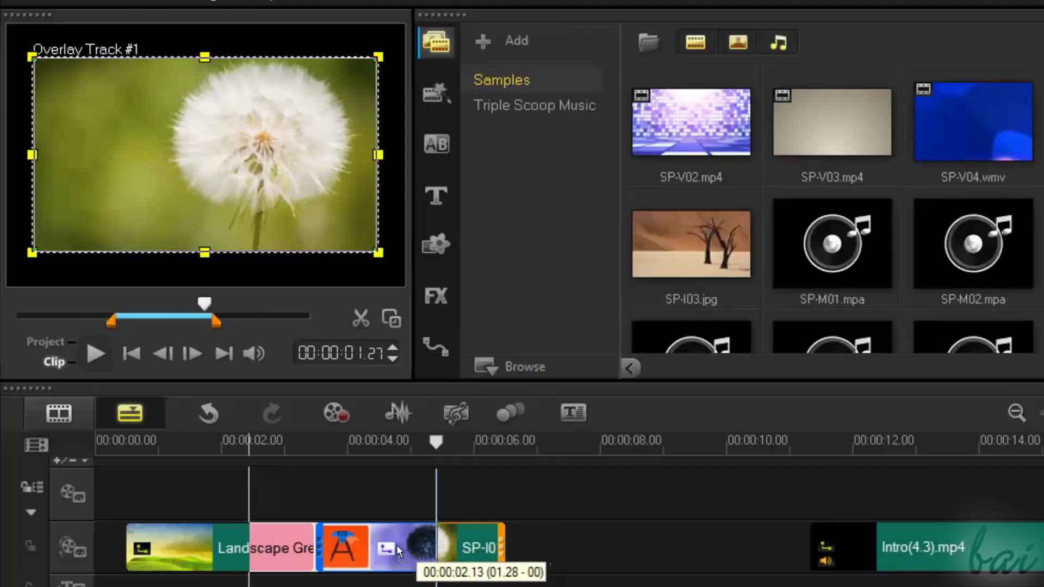
left_click(112, 345)
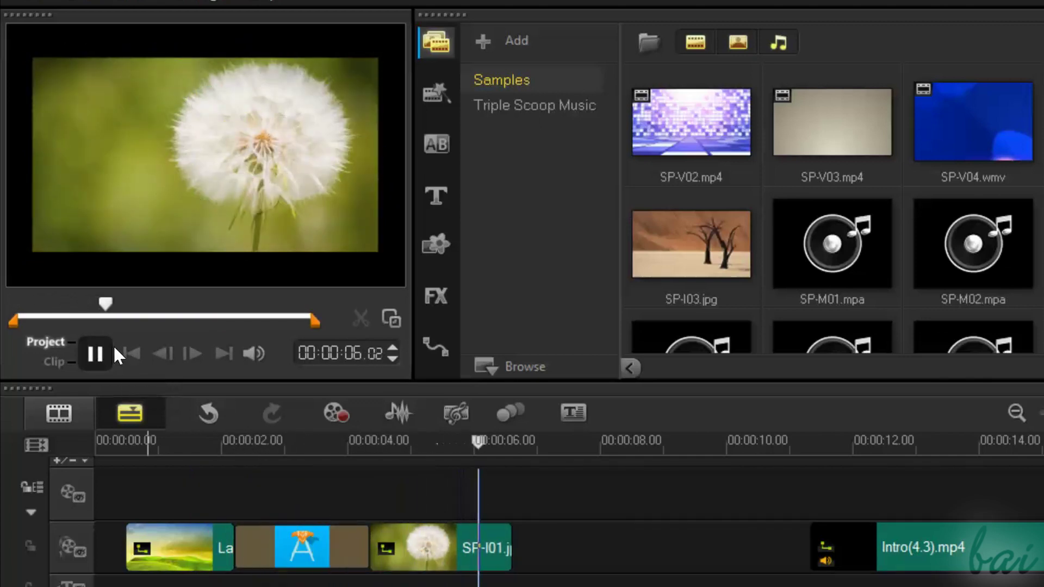
left_click(416, 555)
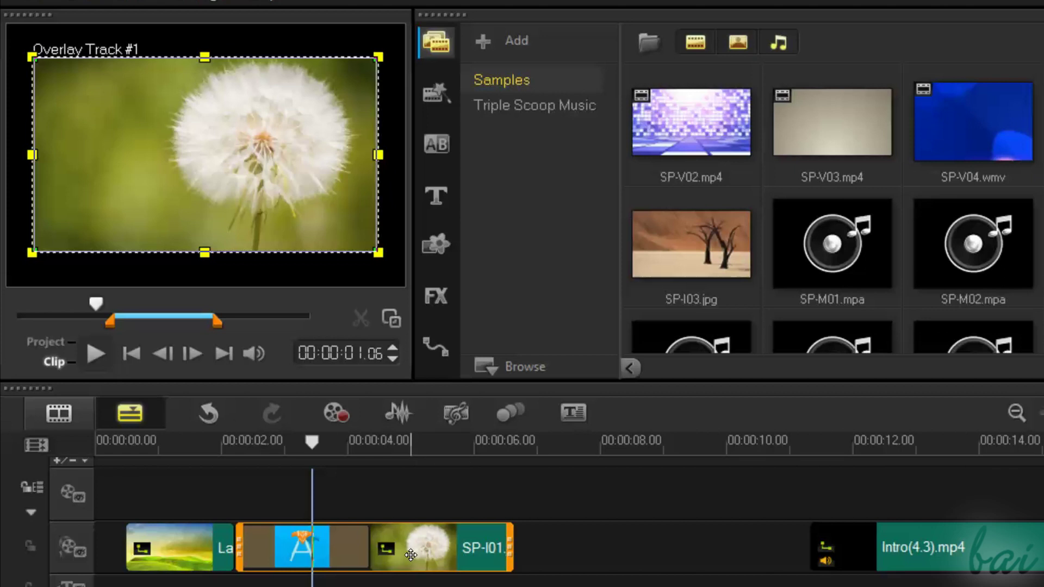
left_click_drag(410, 554, 607, 561)
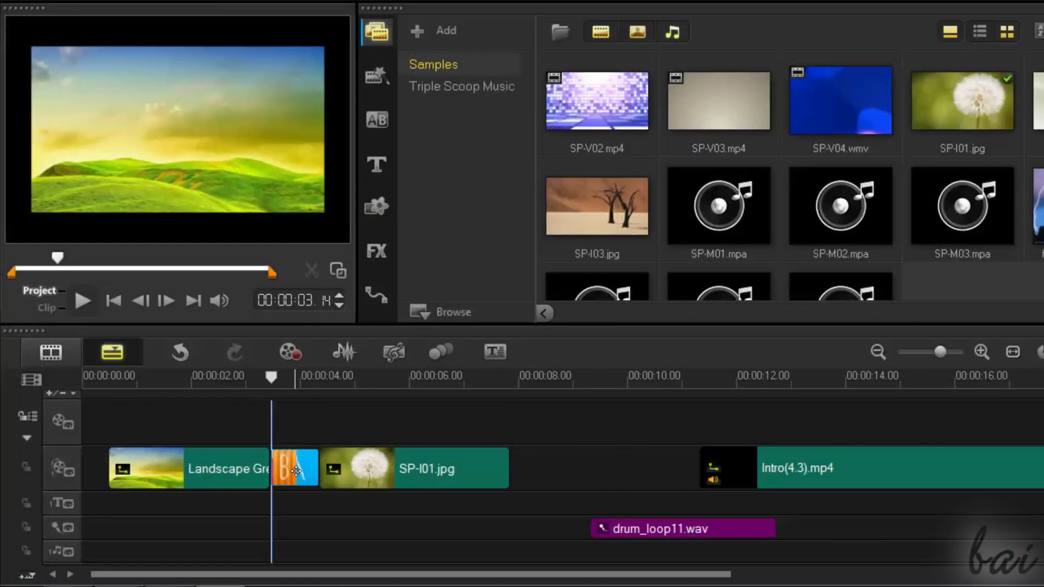
Step: Open the Options panel of the landscape–dandelion transition, then collapse it
left_click(296, 472)
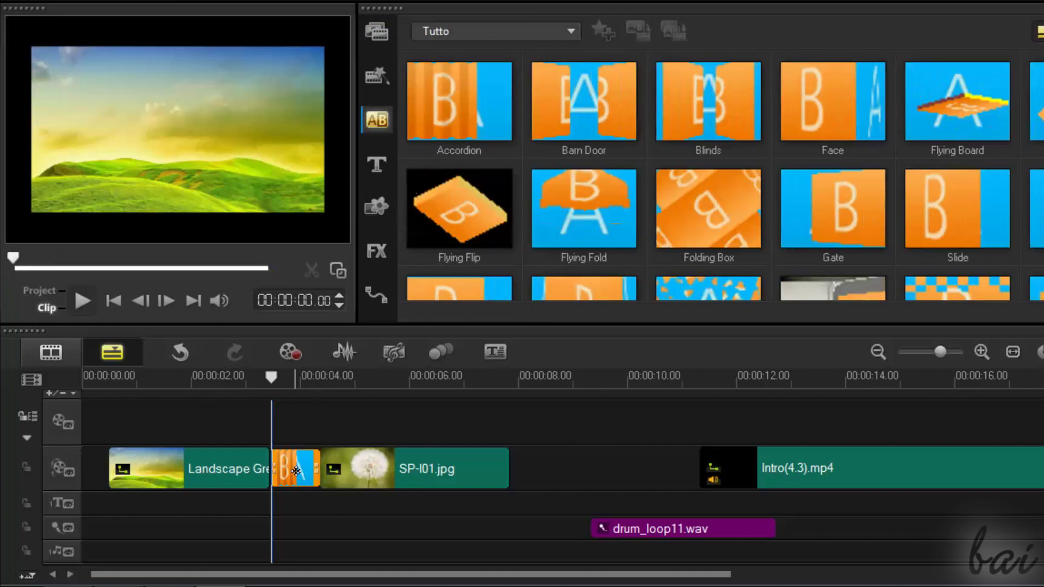
right_click(296, 474)
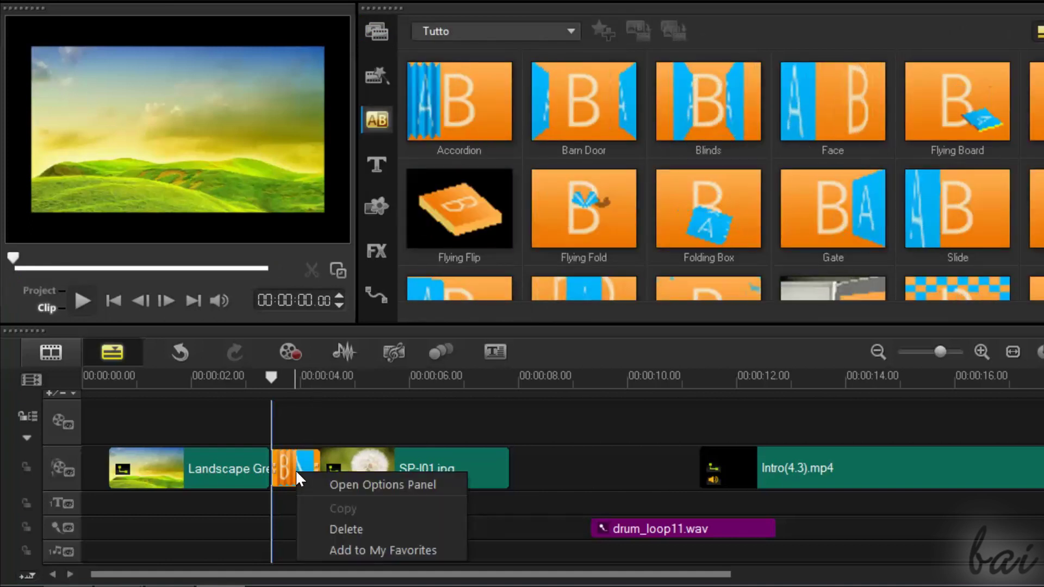
left_click(322, 482)
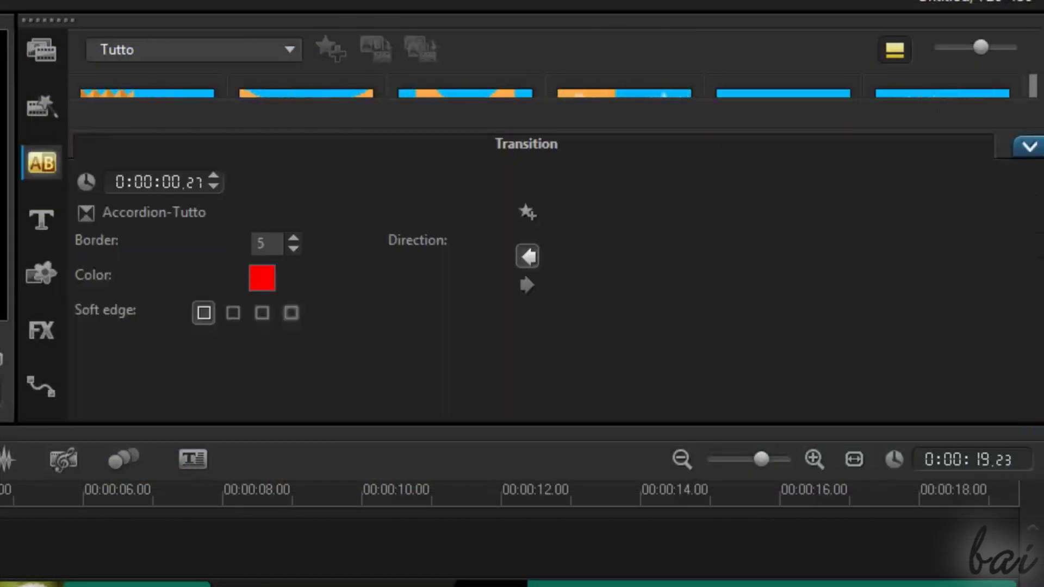
left_click(1029, 146)
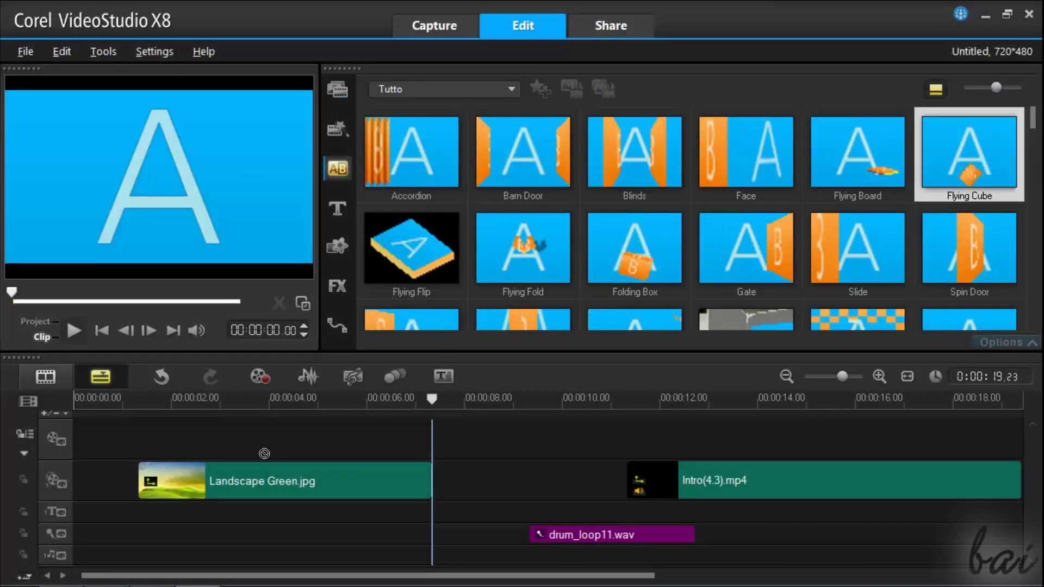
Step: Place Flying Cube at the timeline start and Spiral after Landscape Green, then play back
left_click_drag(264, 455, 163, 481)
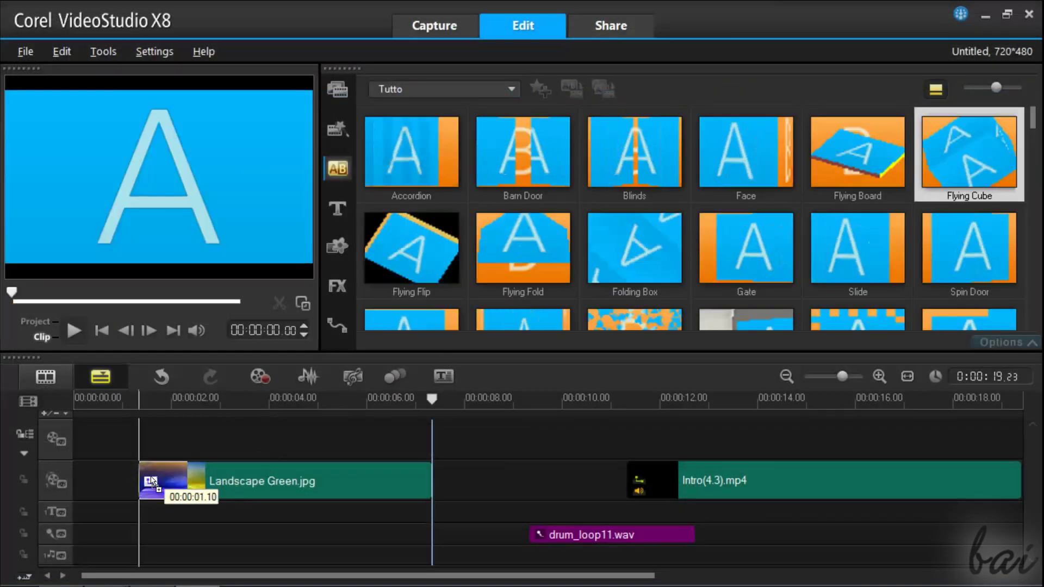
scroll(693, 245, "down", 2)
left_click_drag(411, 249, 411, 473)
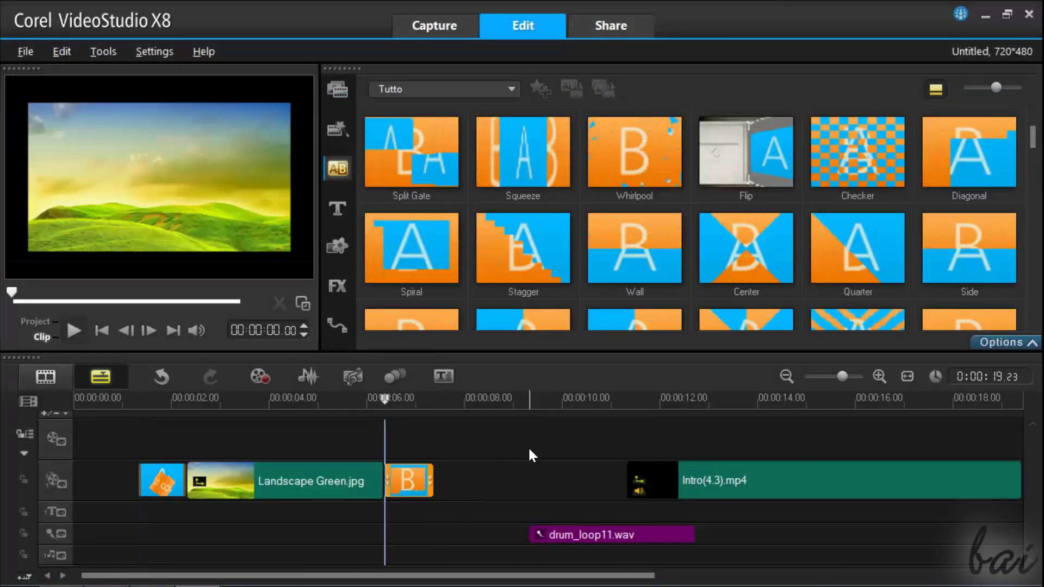
left_click(73, 329)
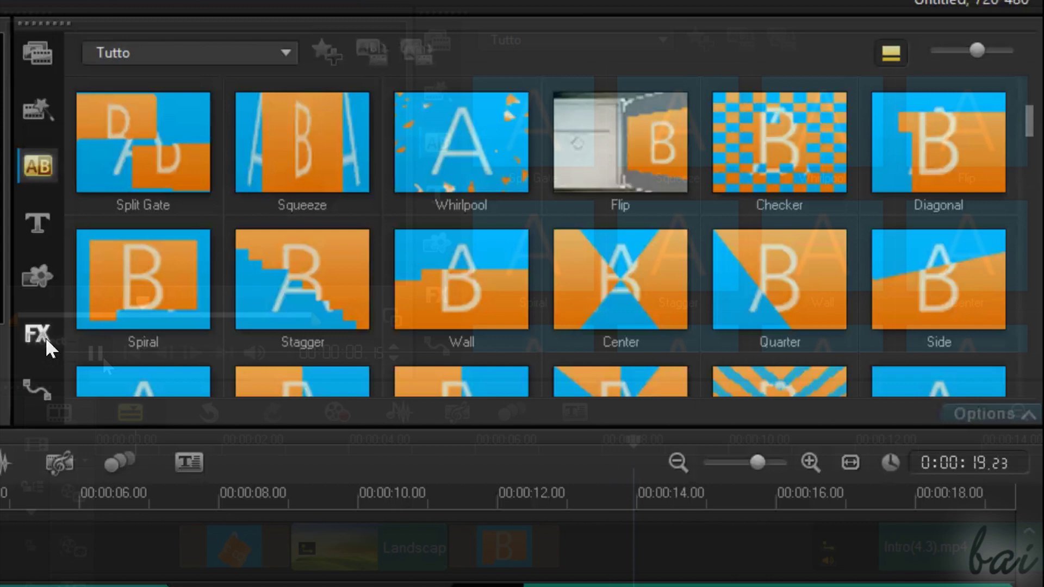
Step: Apply FX Pinch from the full filter list to Landscape Green and play it
left_click(45, 337)
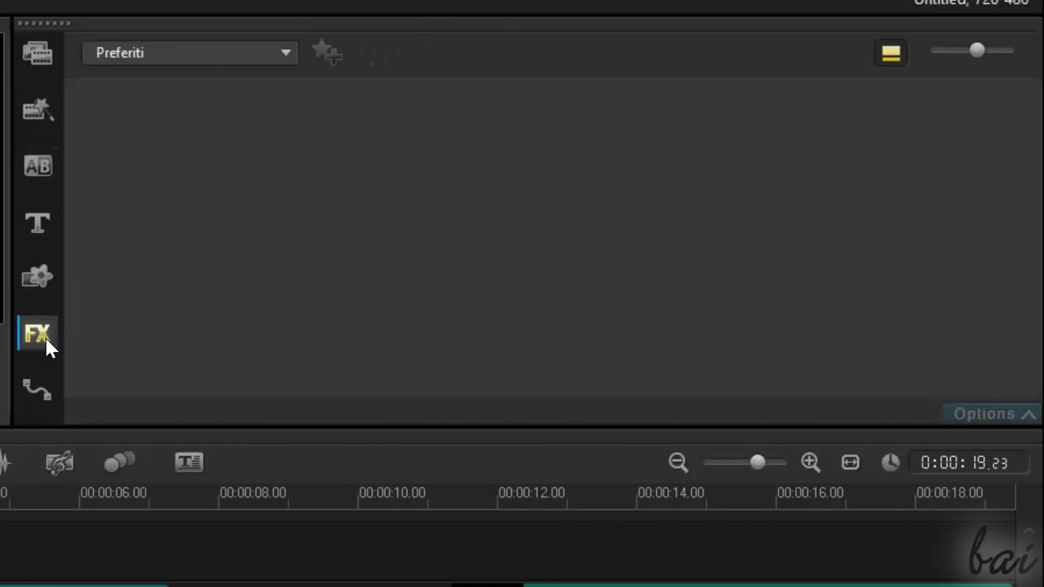
left_click(151, 58)
left_click(140, 136)
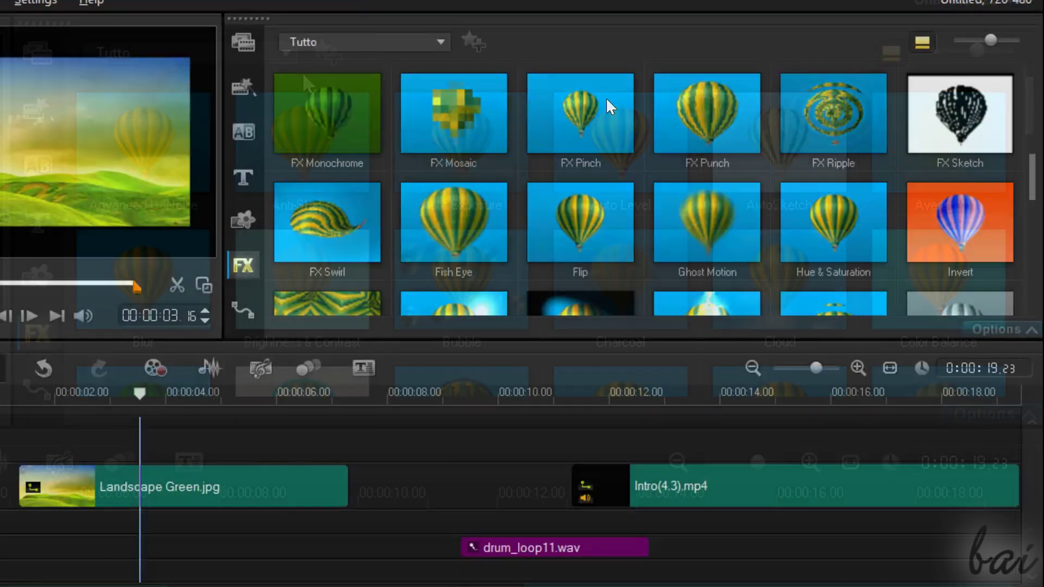
left_click(604, 106)
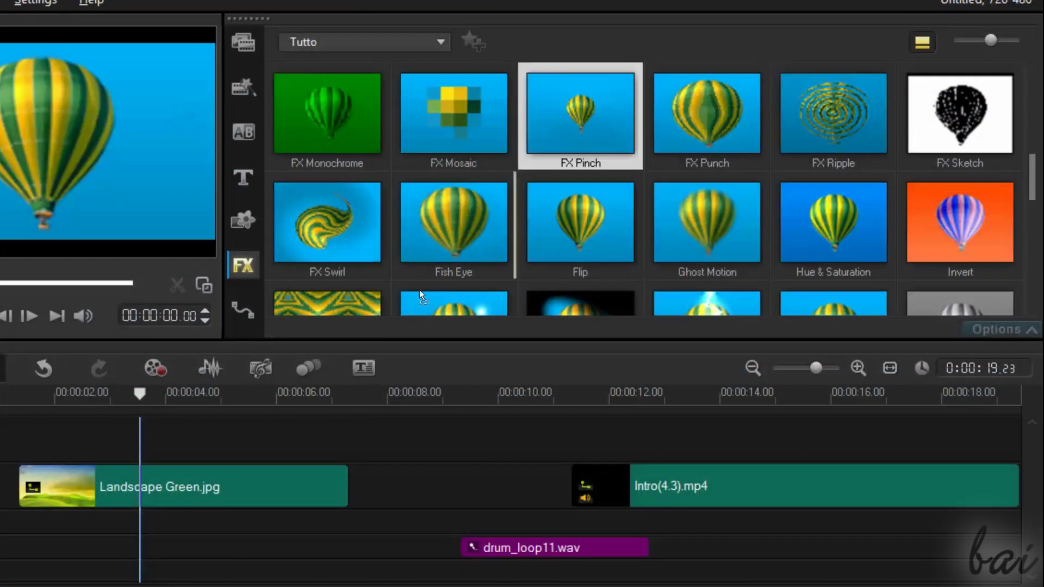
left_click_drag(238, 457, 229, 472)
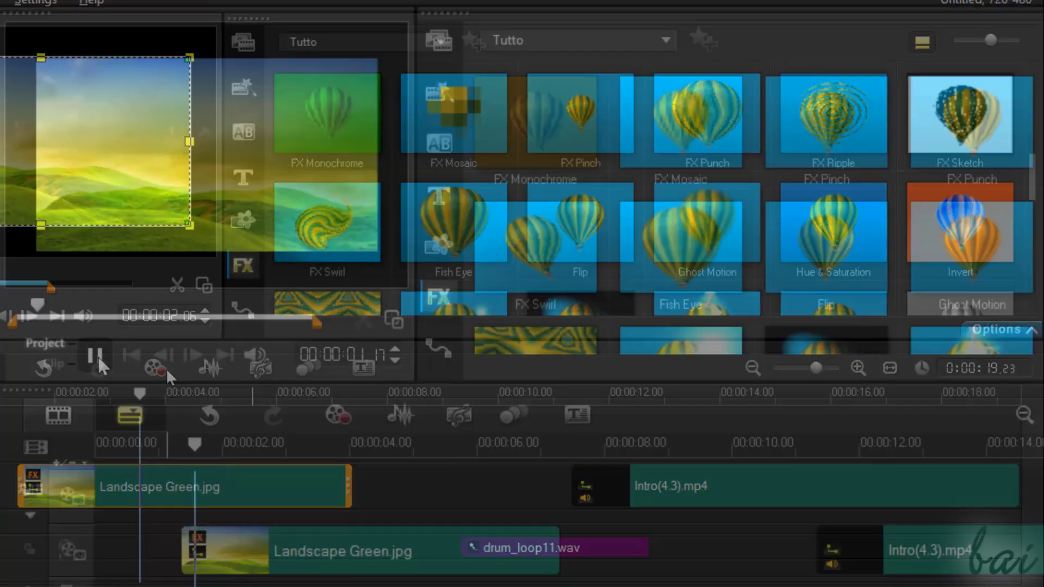
left_click(97, 355)
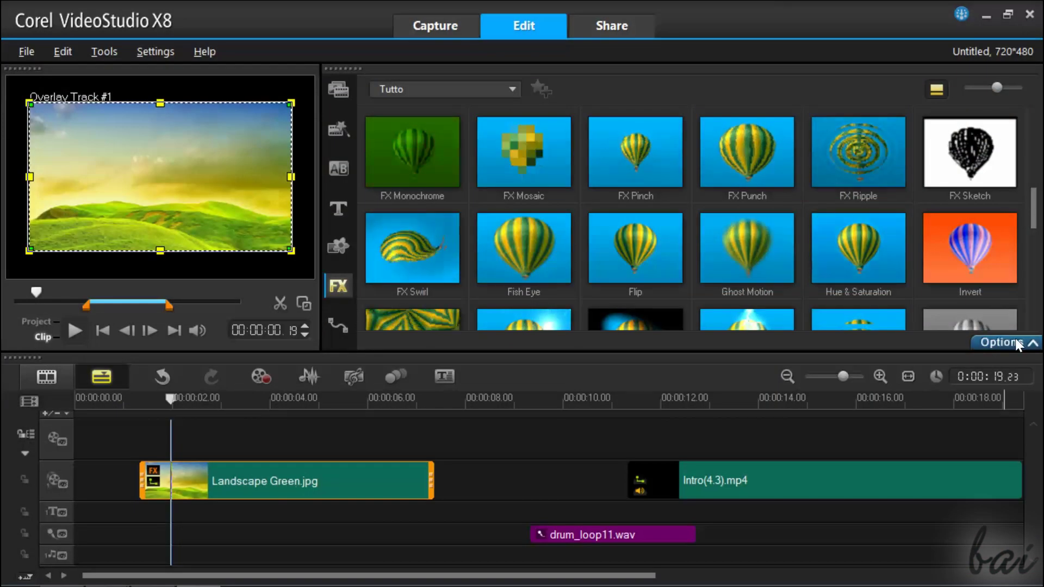
Step: Add the Cloud filter to Landscape Green and play the clip with both filters
left_click(1016, 338)
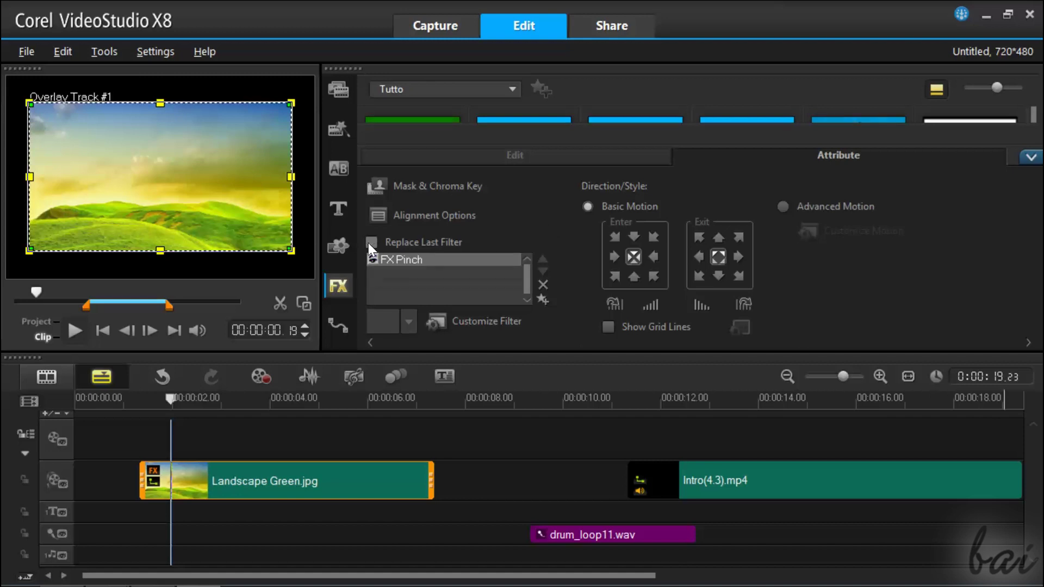
left_click(1031, 156)
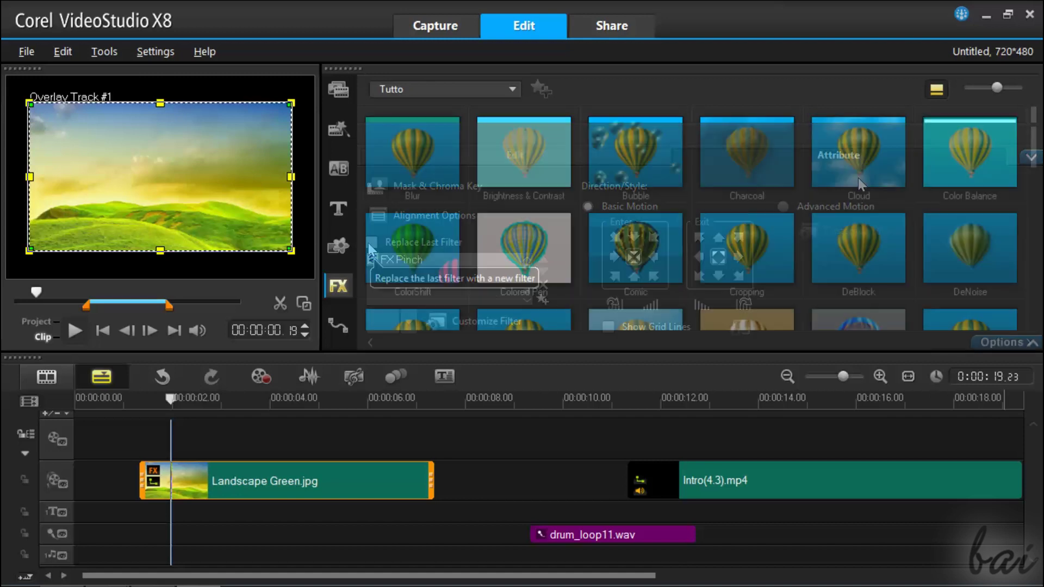
mouse_move(859, 151)
left_mouse_down()
mouse_move(290, 446)
mouse_move(285, 477)
left_mouse_up()
left_click(75, 331)
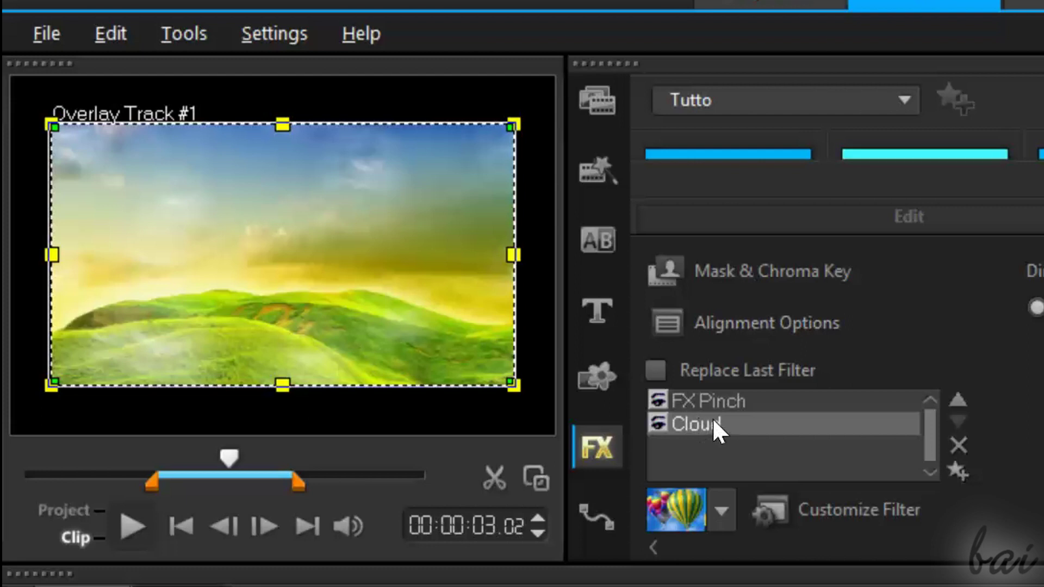
Step: Toggle the Cloud filter's effect off and on, then remove Cloud from the clip
left_click(659, 425)
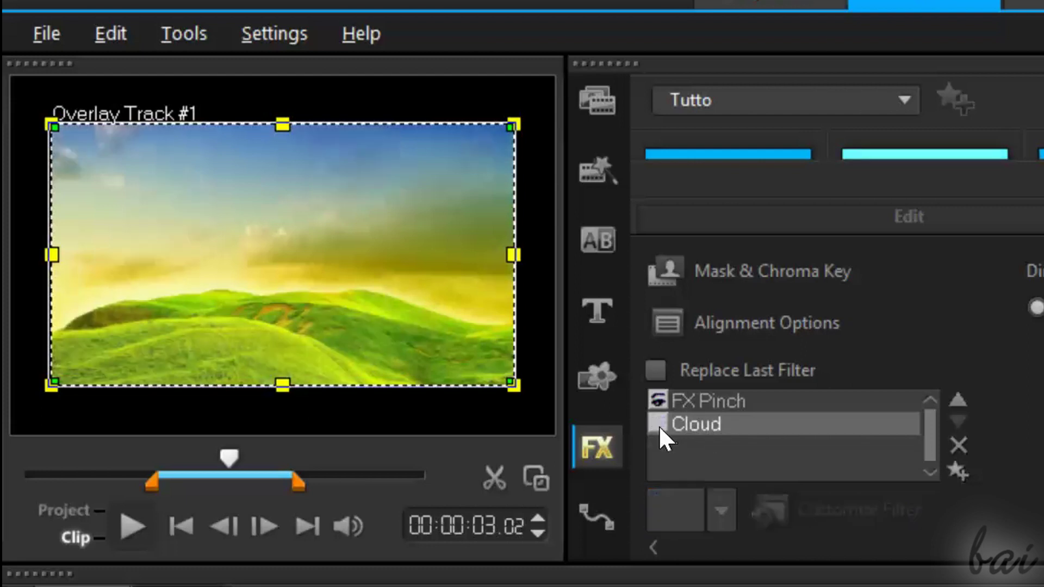
left_click(658, 425)
left_click(659, 425)
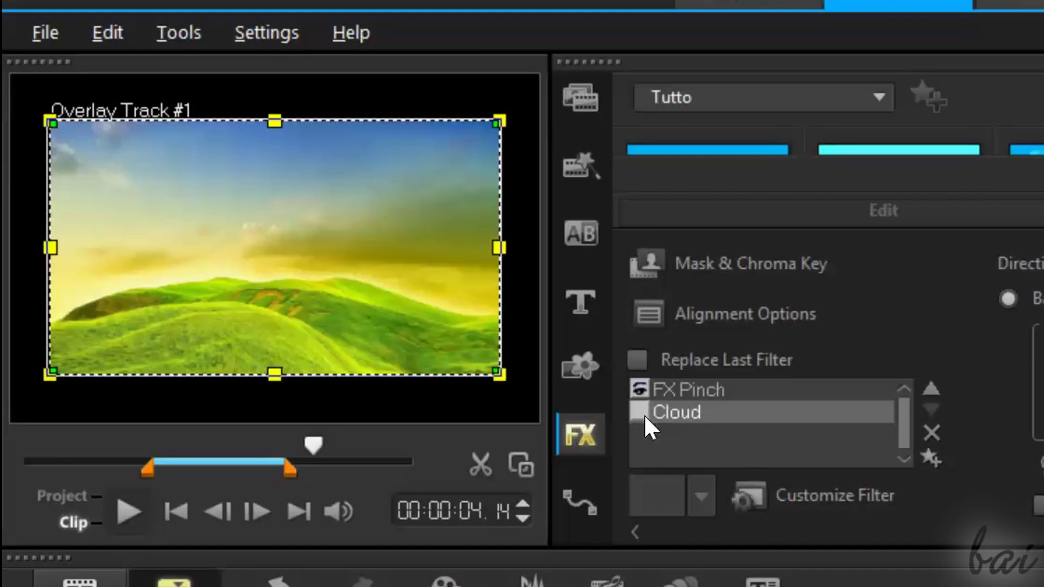
left_click(643, 415)
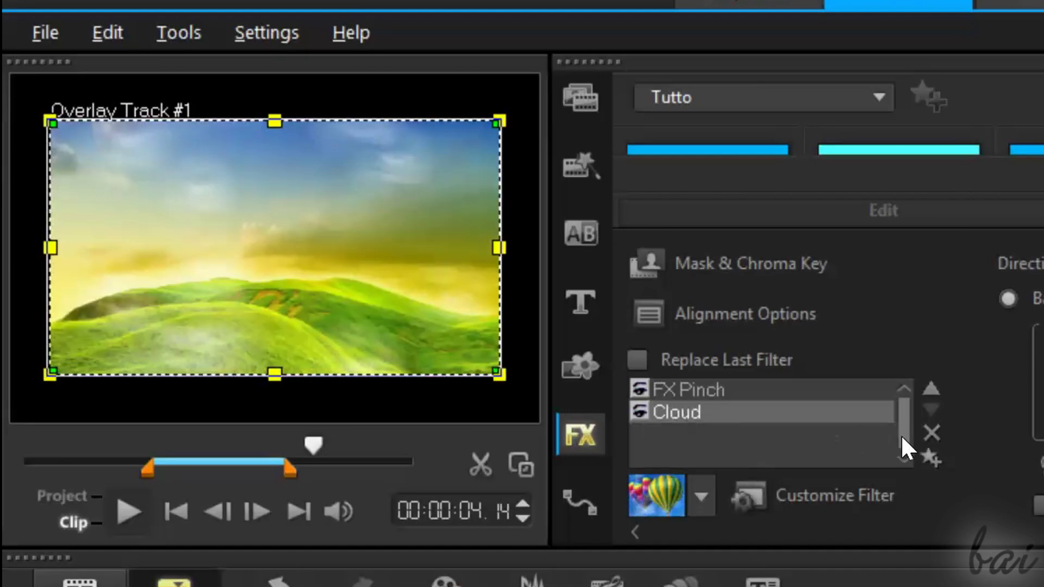
left_click(931, 432)
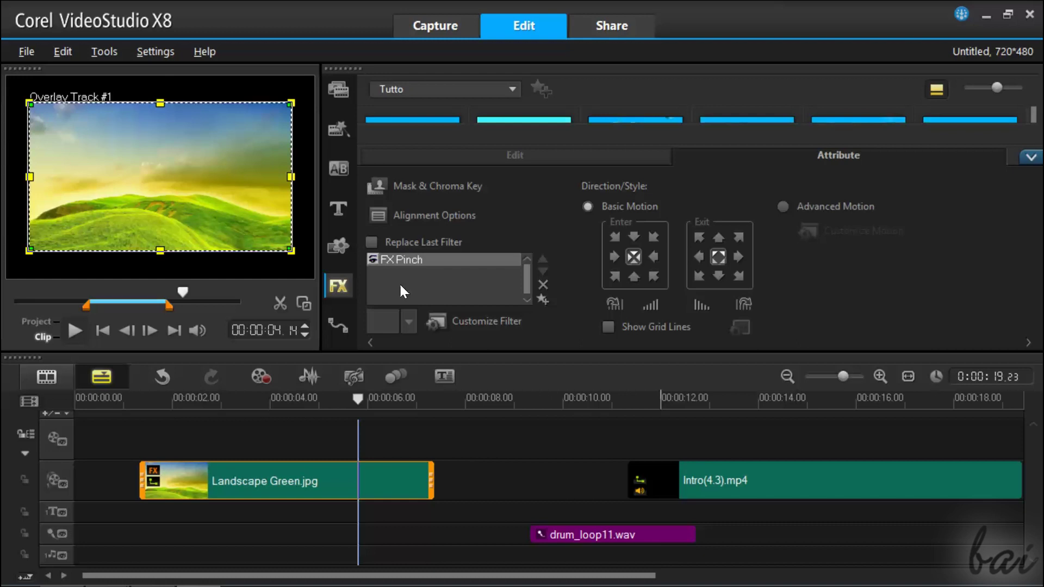
left_click(457, 321)
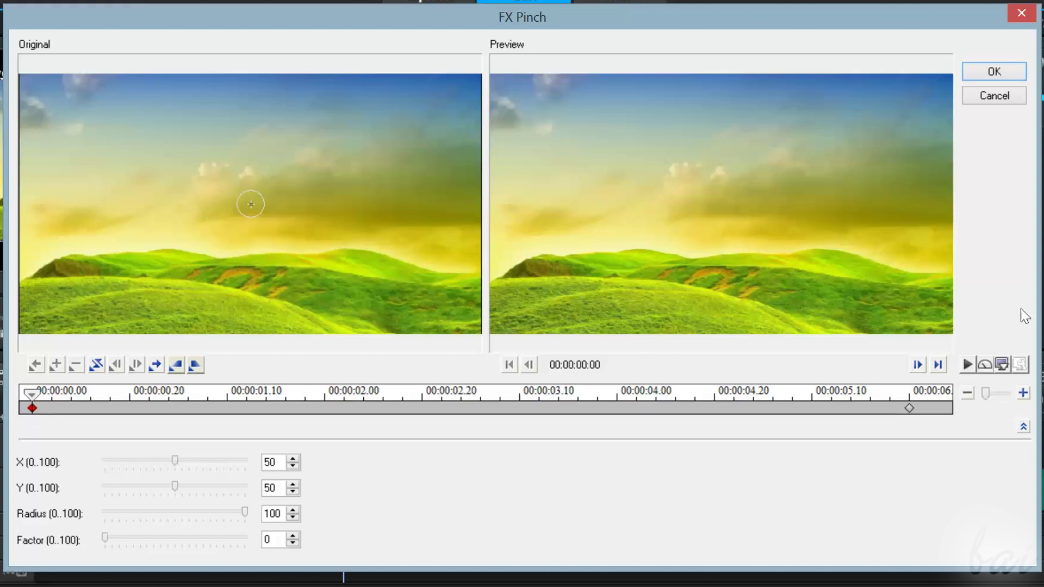
left_click(907, 409)
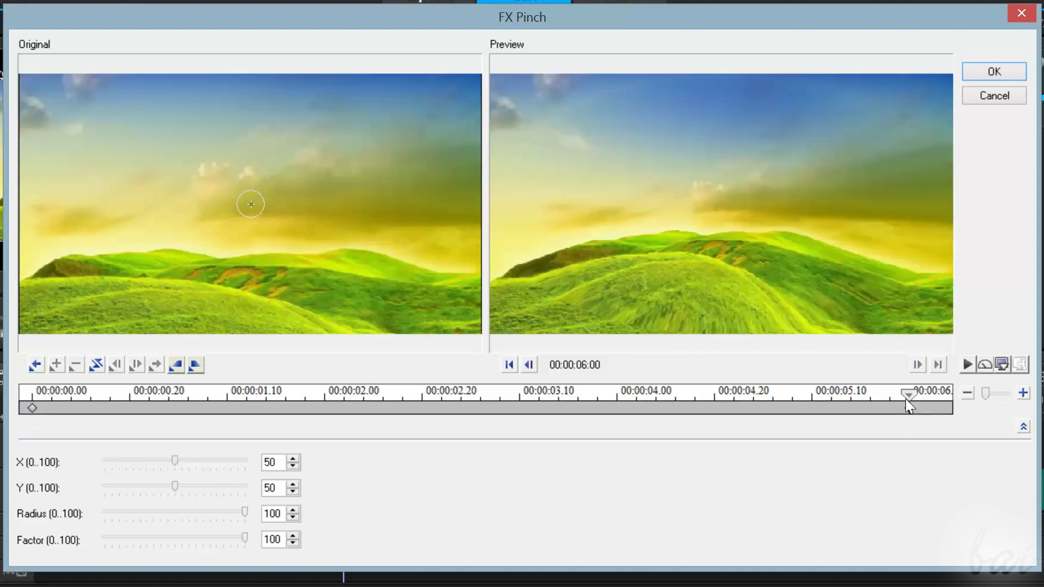
left_click_drag(907, 401, 170, 473)
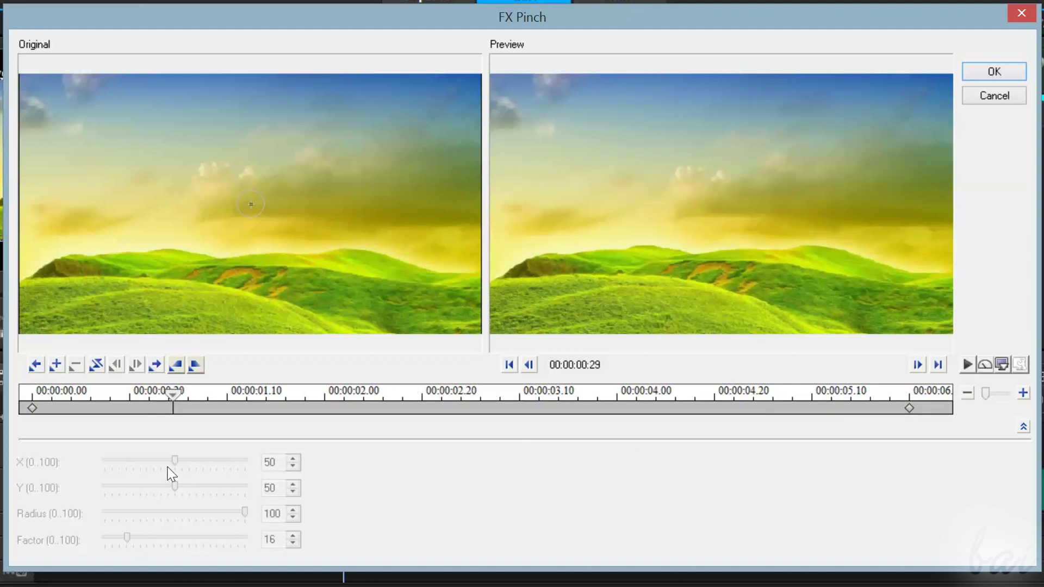
mouse_move(171, 474)
left_mouse_down()
mouse_move(669, 511)
mouse_move(47, 439)
left_mouse_up()
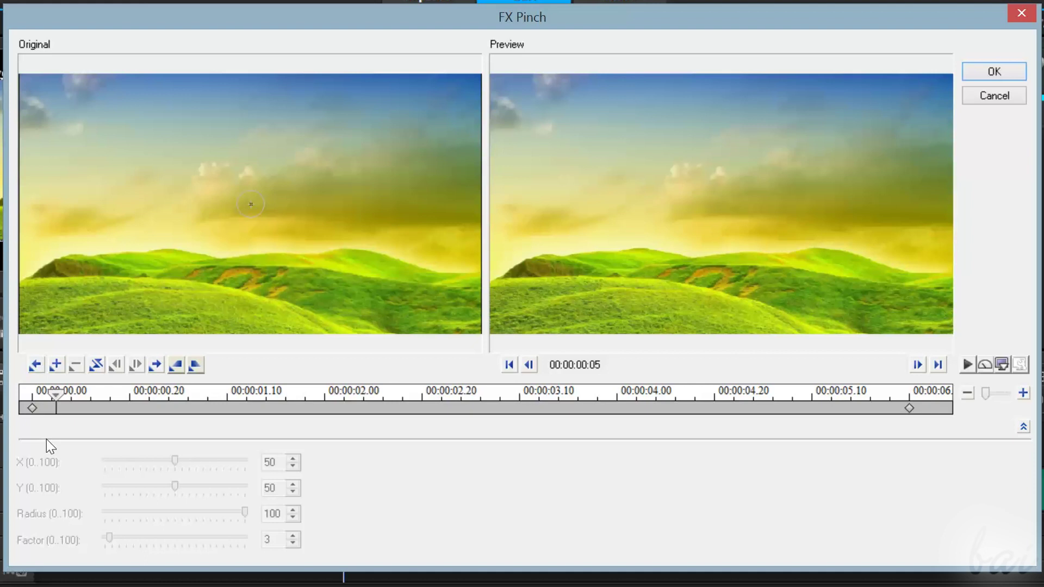
left_click_drag(47, 439, 914, 401)
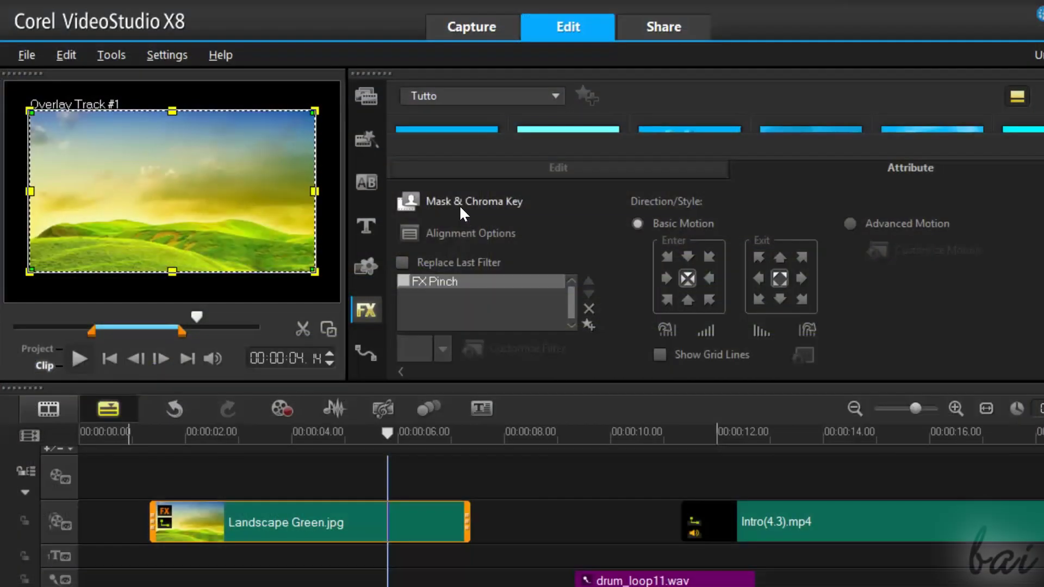
Step: Try a chroma key on Landscape Green's sky colour, then show the general Edit settings
left_click(459, 205)
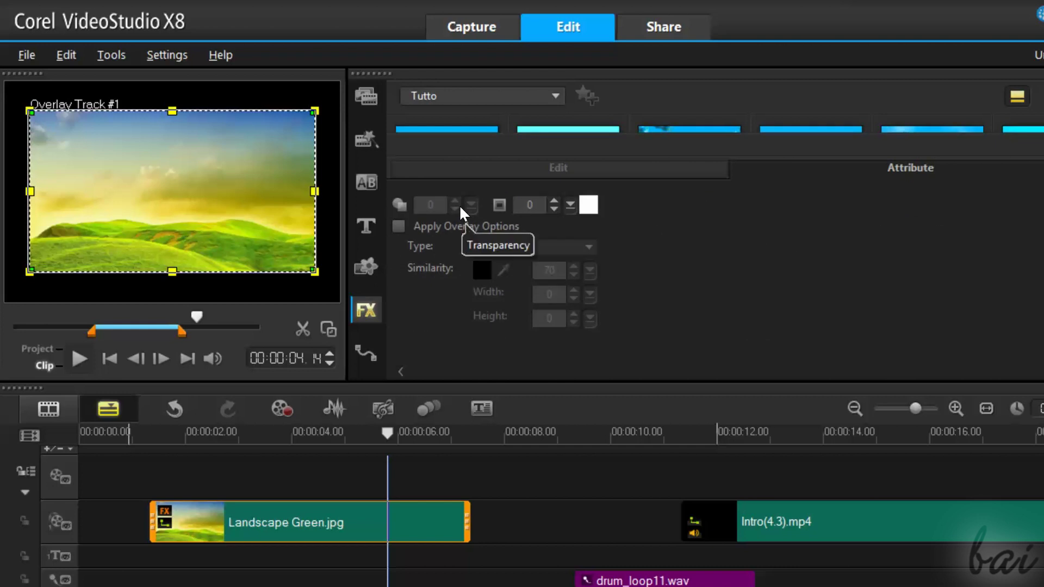
left_click(402, 225)
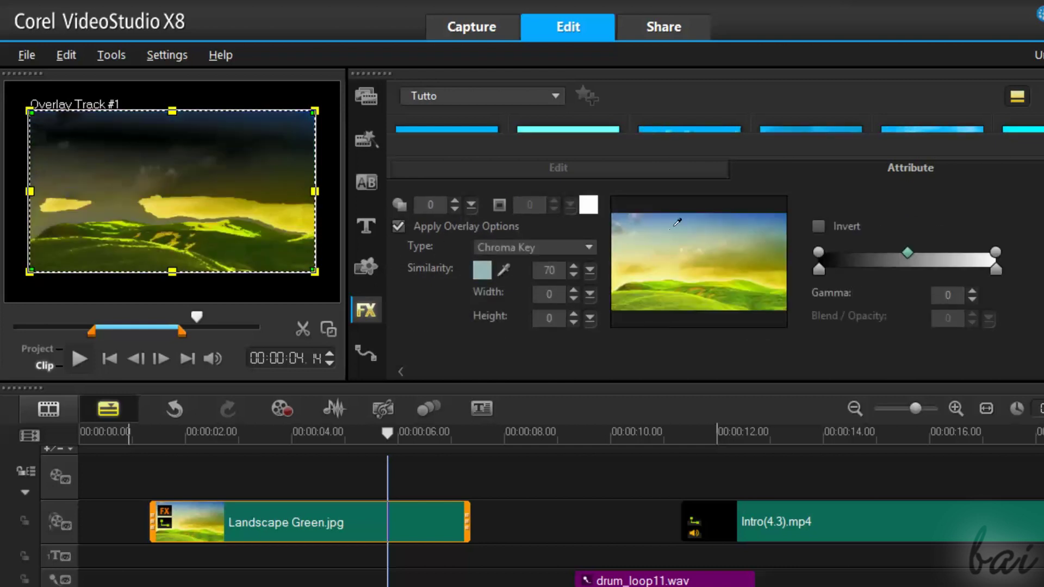
left_click(677, 223)
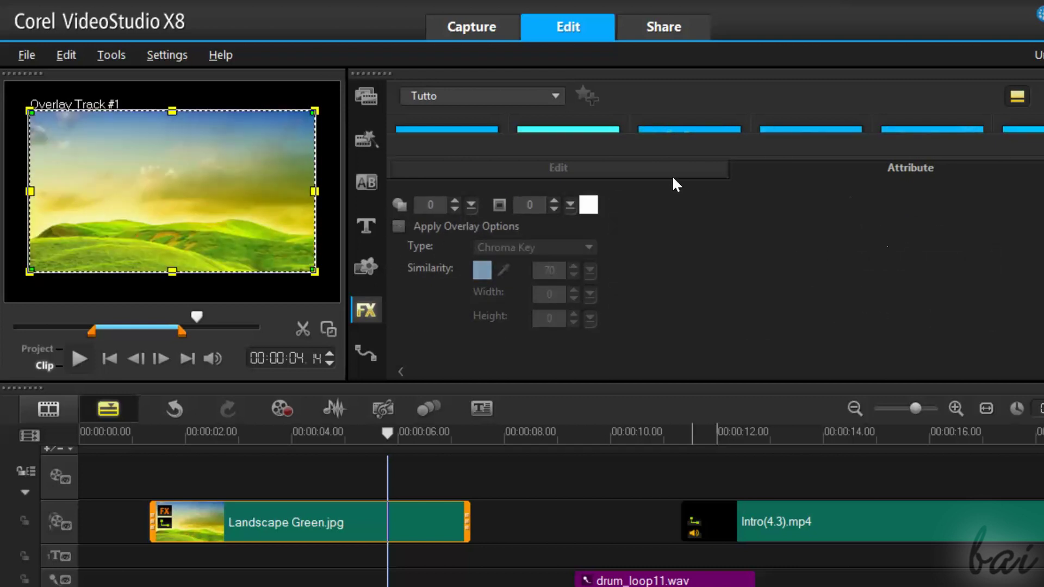
left_click(590, 167)
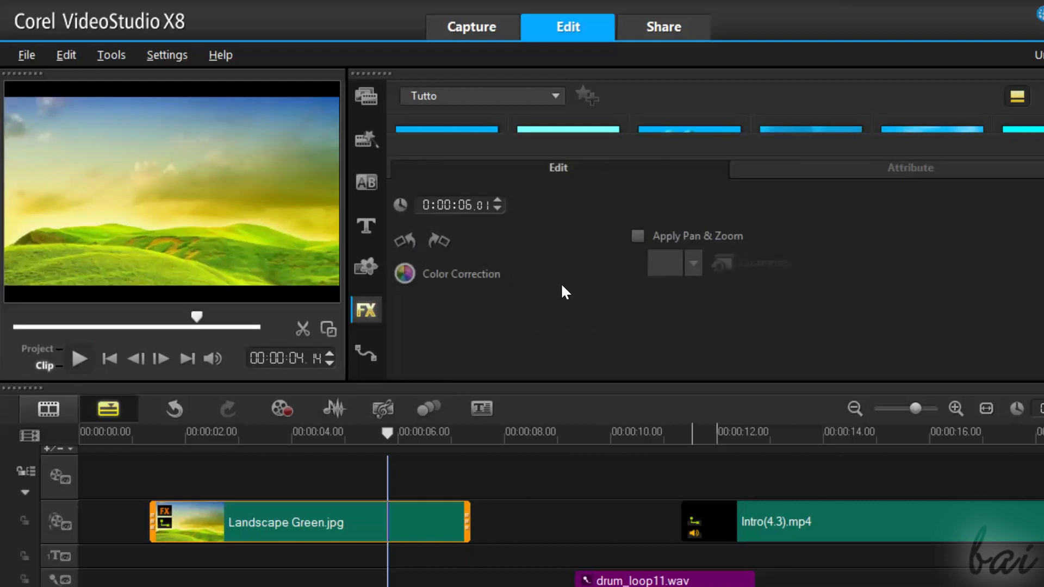
Step: Raise Landscape Green's saturation and try a quarter-turn rotation, then restore the orientation
left_click(476, 278)
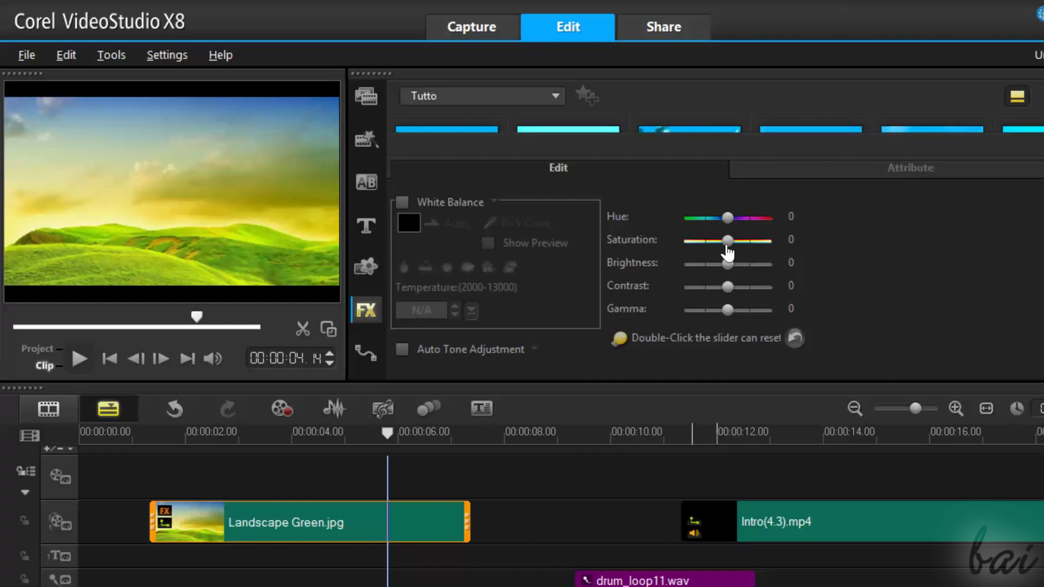
mouse_move(729, 241)
left_mouse_down()
mouse_move(739, 240)
mouse_move(735, 217)
mouse_move(770, 218)
left_mouse_up()
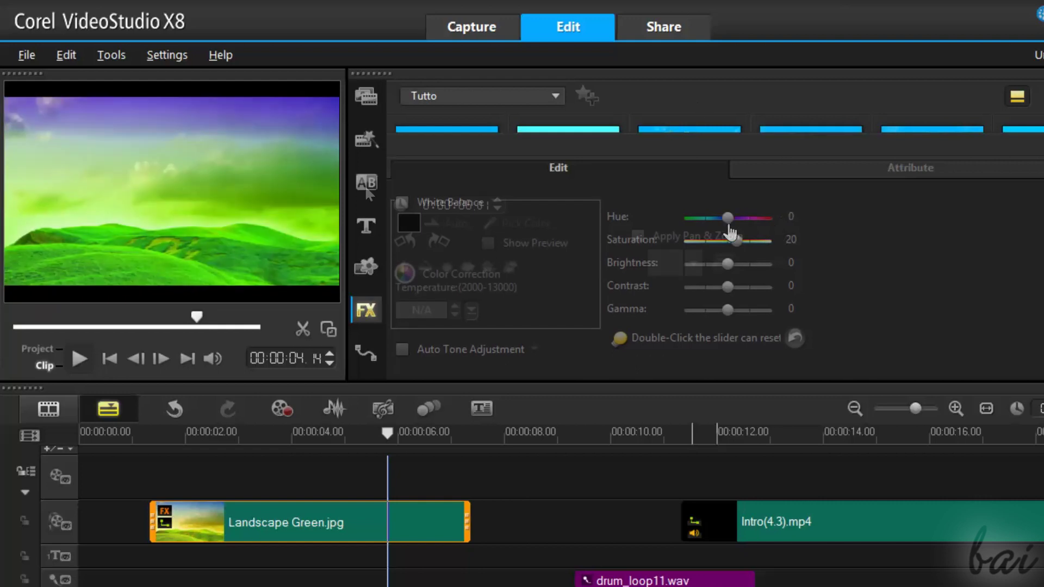
left_click(441, 240)
left_click(406, 240)
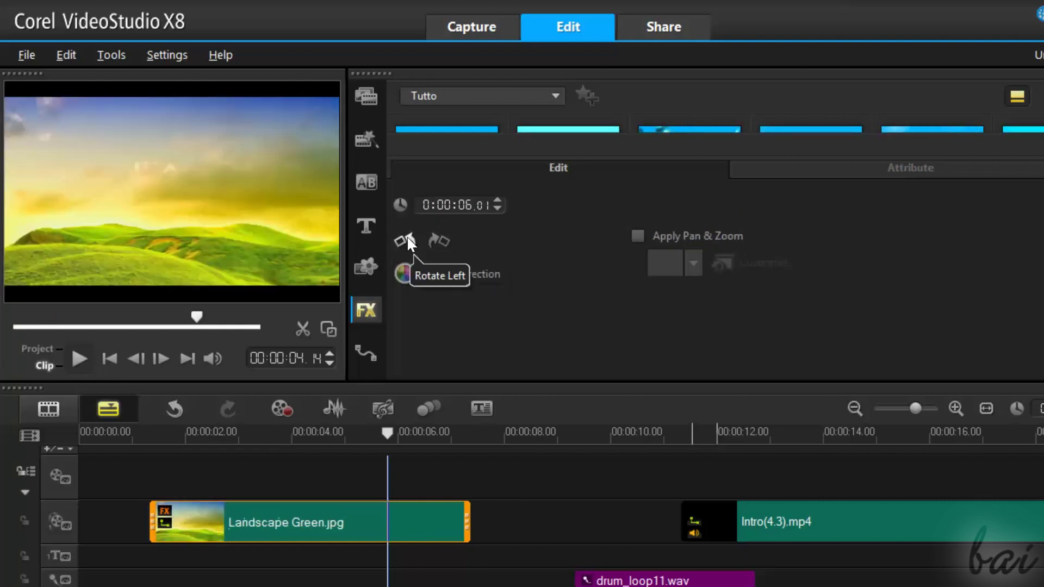
left_click(441, 240)
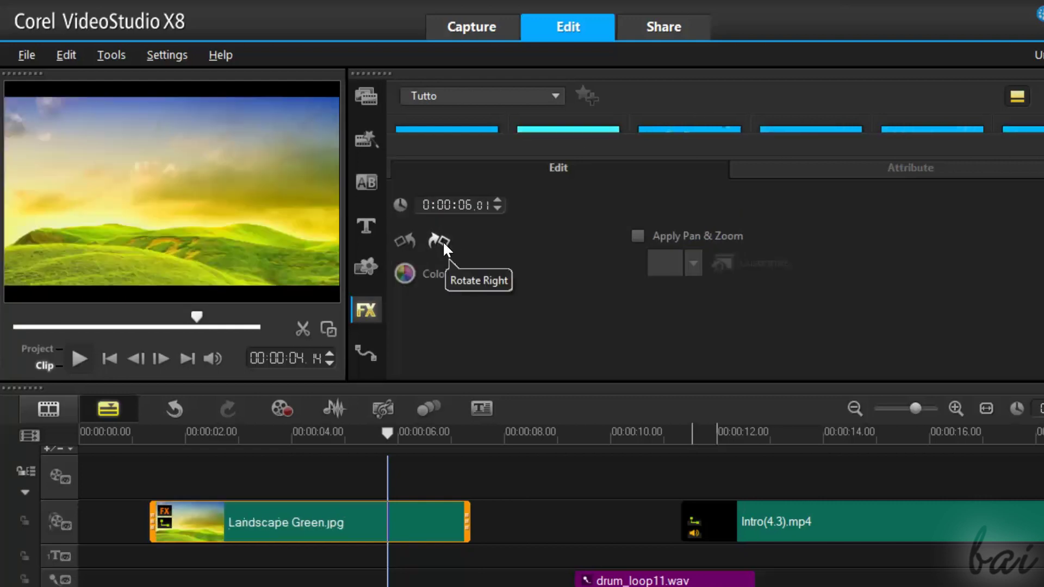
Step: Apply Pan & Zoom to Landscape Green and preview its end framing in Customize
left_click(639, 235)
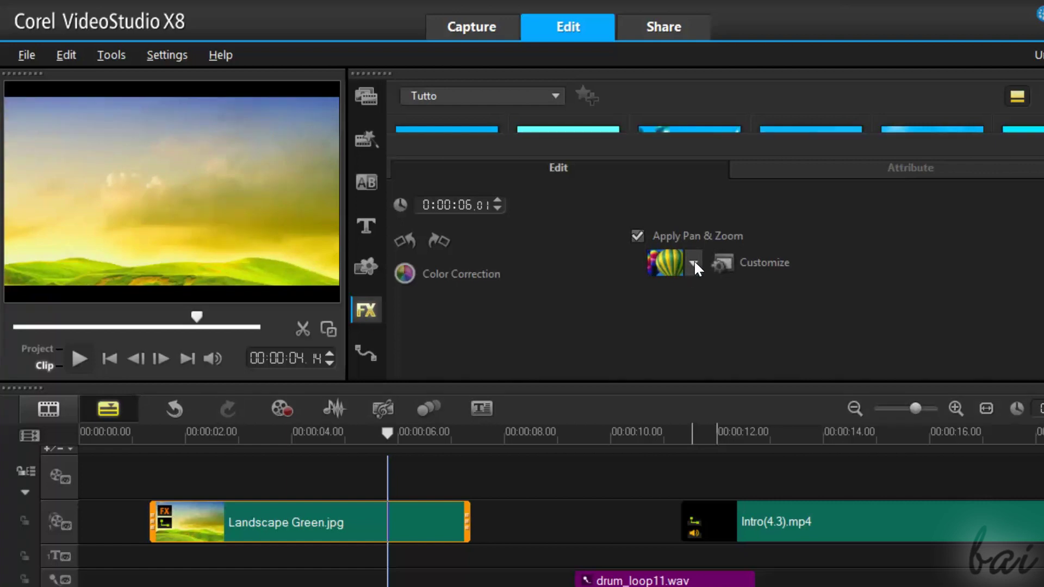
left_click(758, 265)
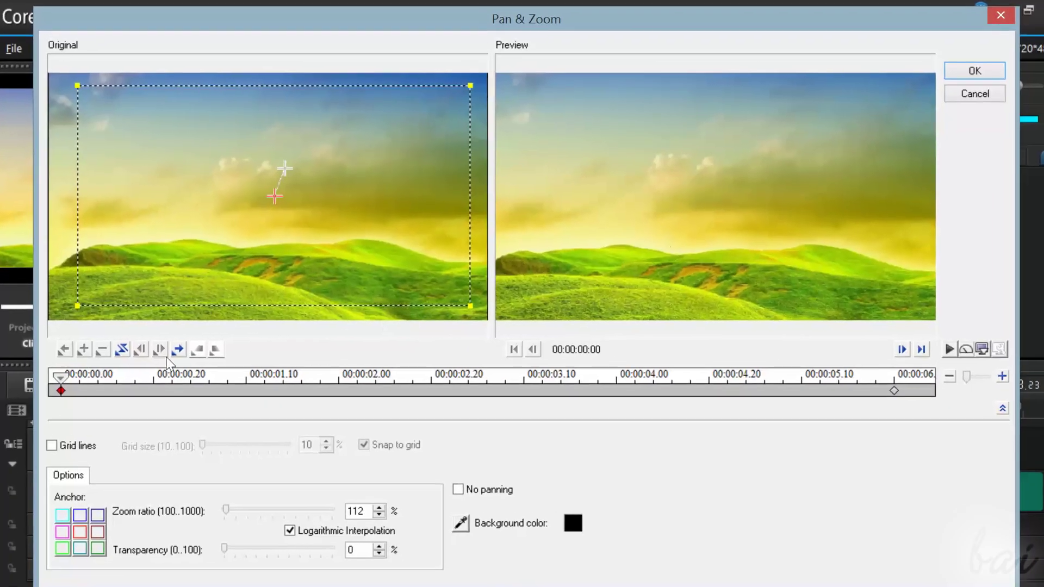
mouse_move(60, 375)
left_mouse_down()
mouse_move(910, 359)
mouse_move(804, 367)
mouse_move(268, 350)
mouse_move(58, 375)
left_mouse_up()
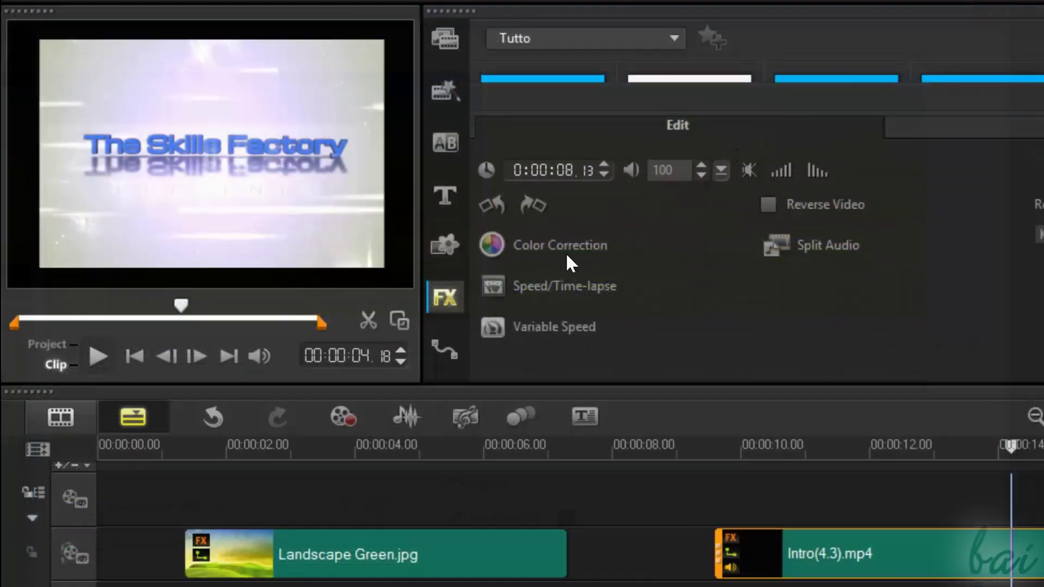
Step: Leave Intro(4.3).mp4's speed unchanged, toggle Reverse Video, preview, and split out its audio
left_click(571, 292)
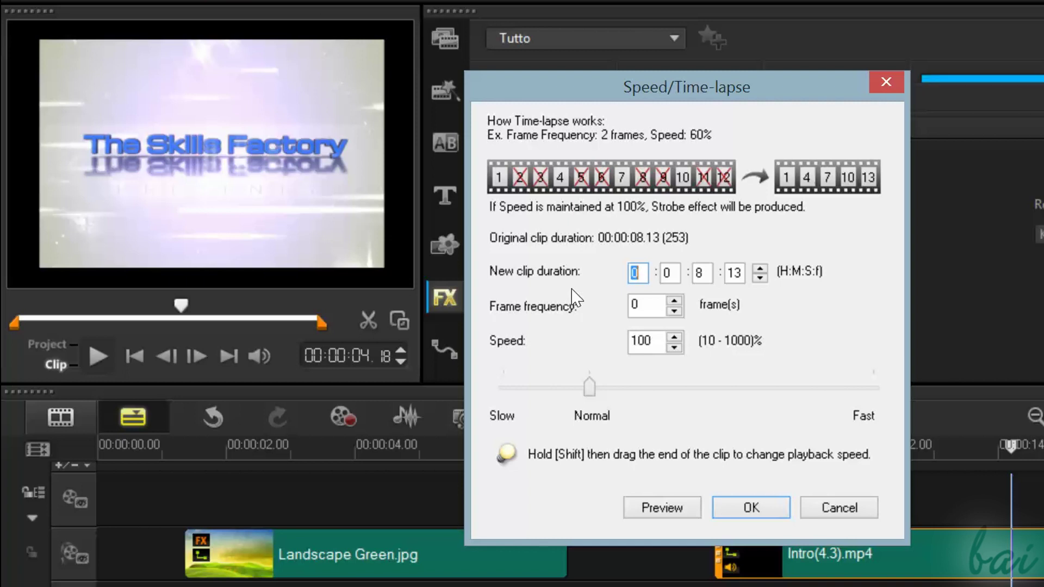
left_click(751, 509)
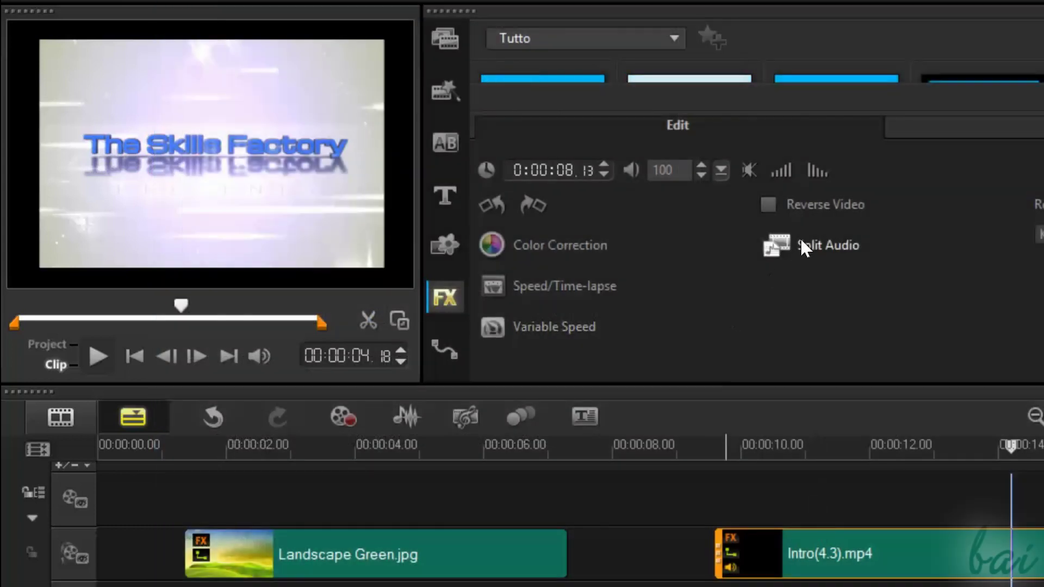
left_click(788, 205)
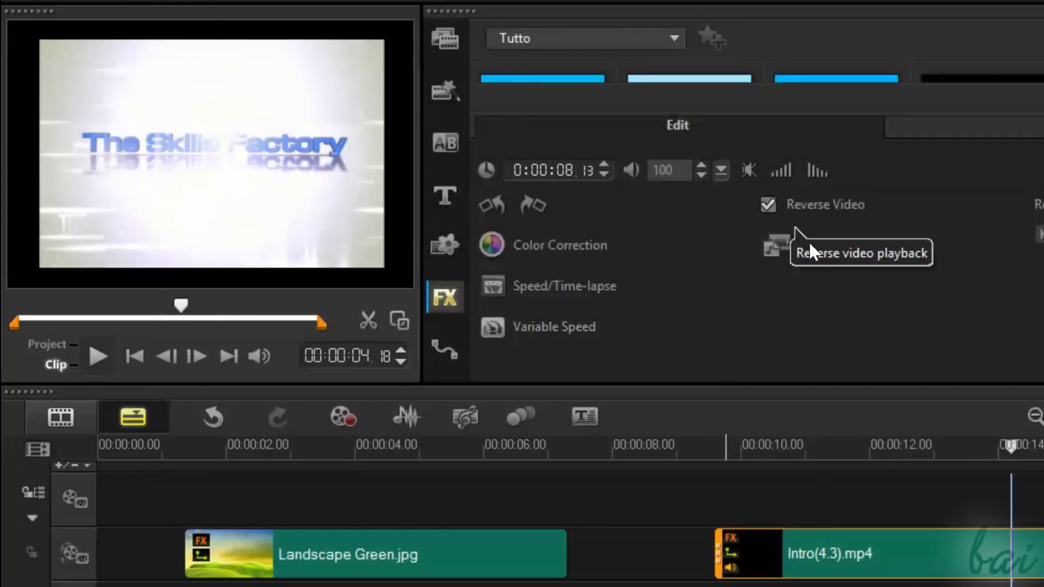
left_click(97, 357)
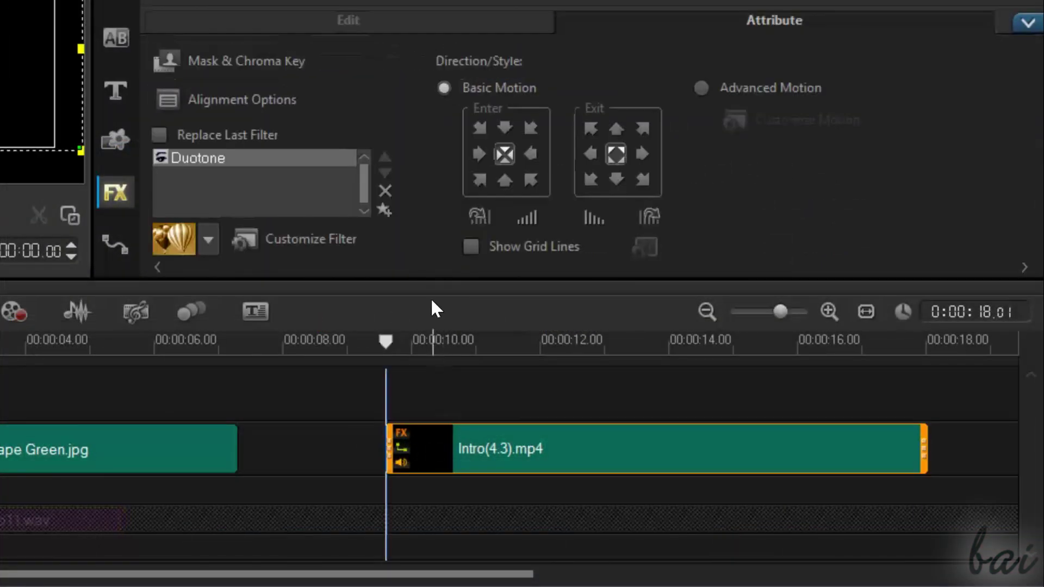
left_click(357, 16)
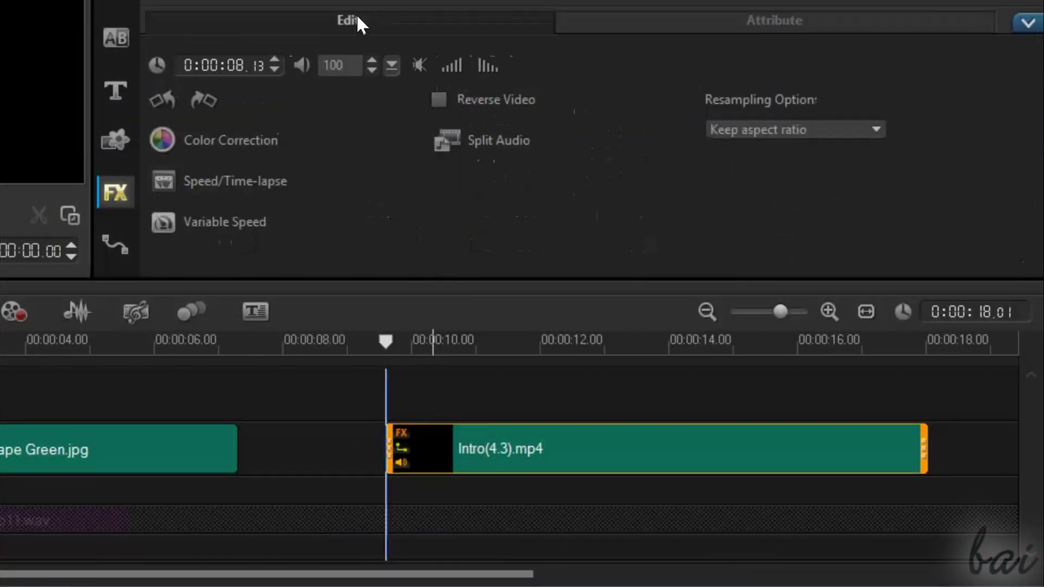
left_click(472, 140)
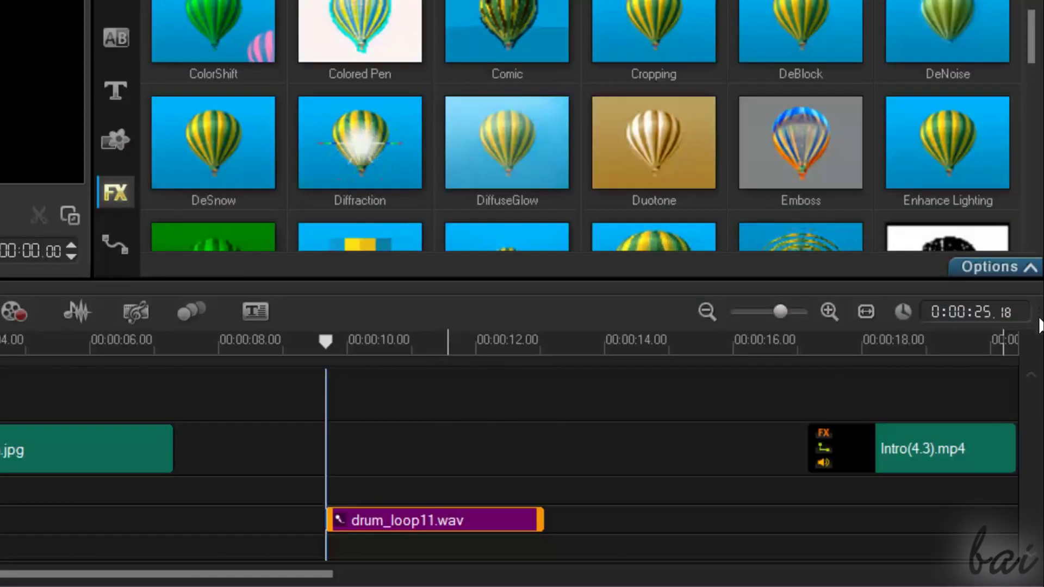
Step: Browse drum_loop11.wav's audio filters without adding any, then show the Title library
left_click(1005, 269)
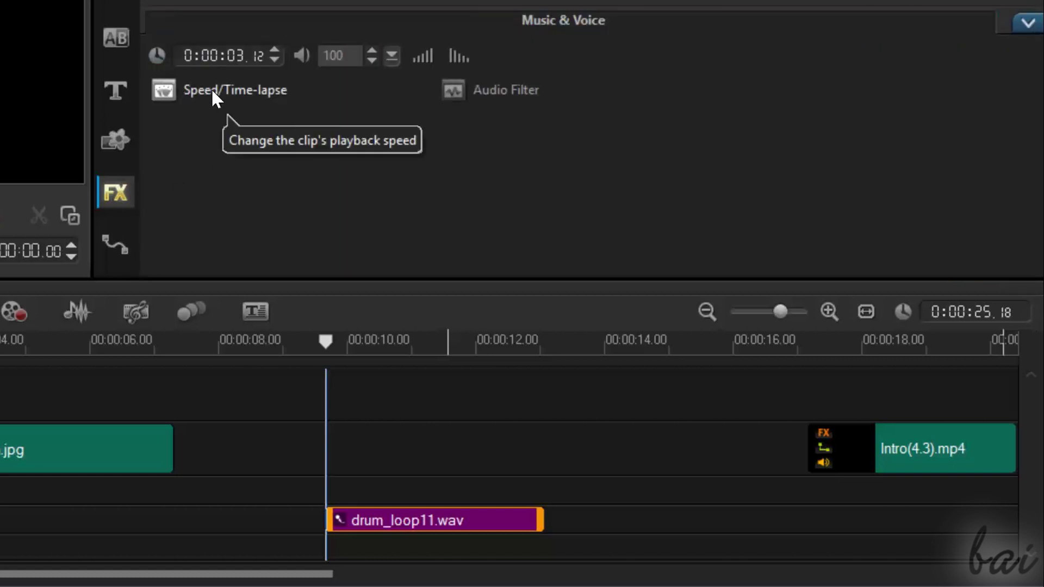
left_click(515, 94)
left_click(209, 165)
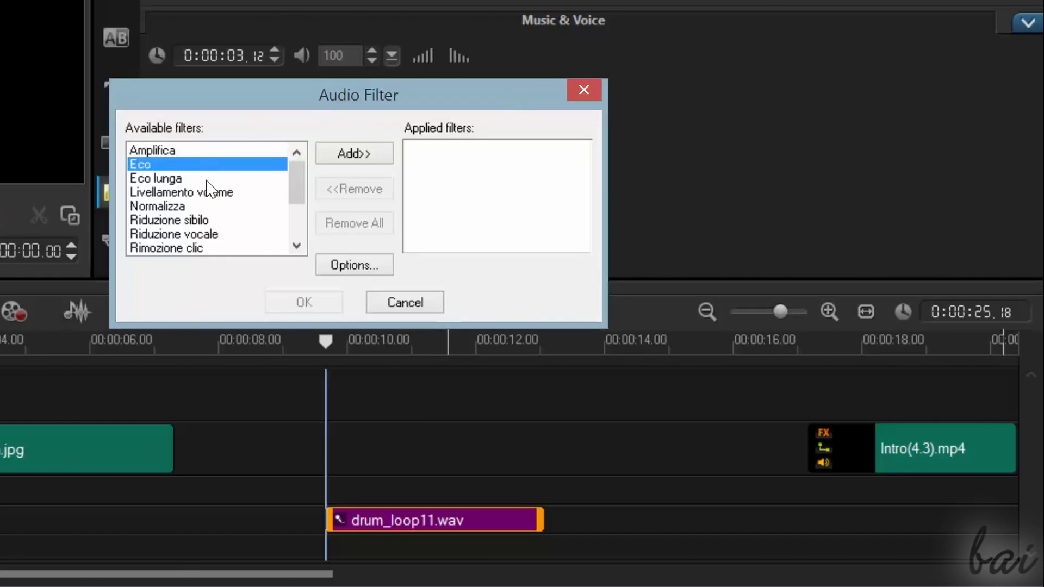
left_click(210, 192)
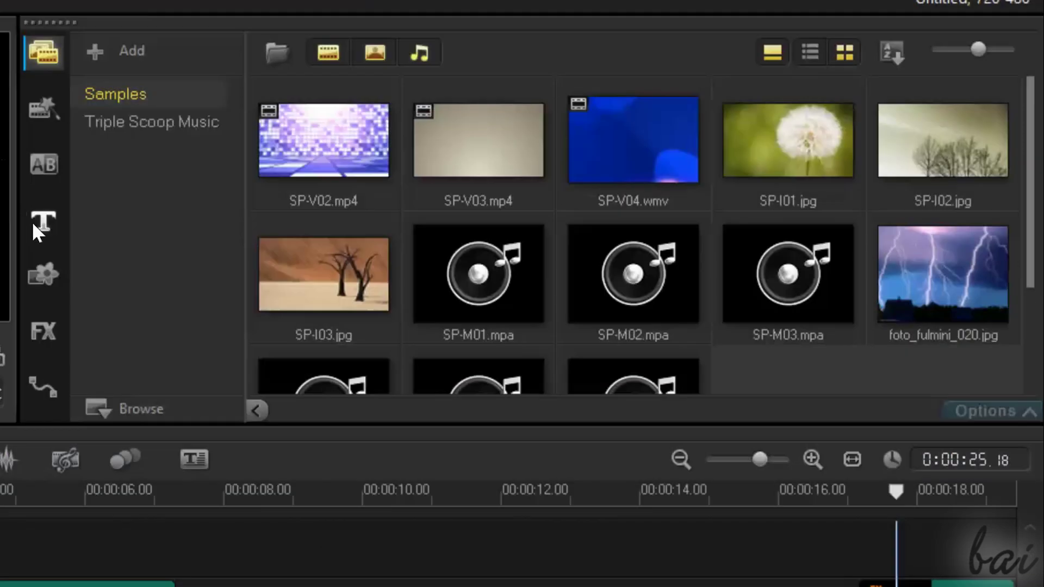
left_click(33, 221)
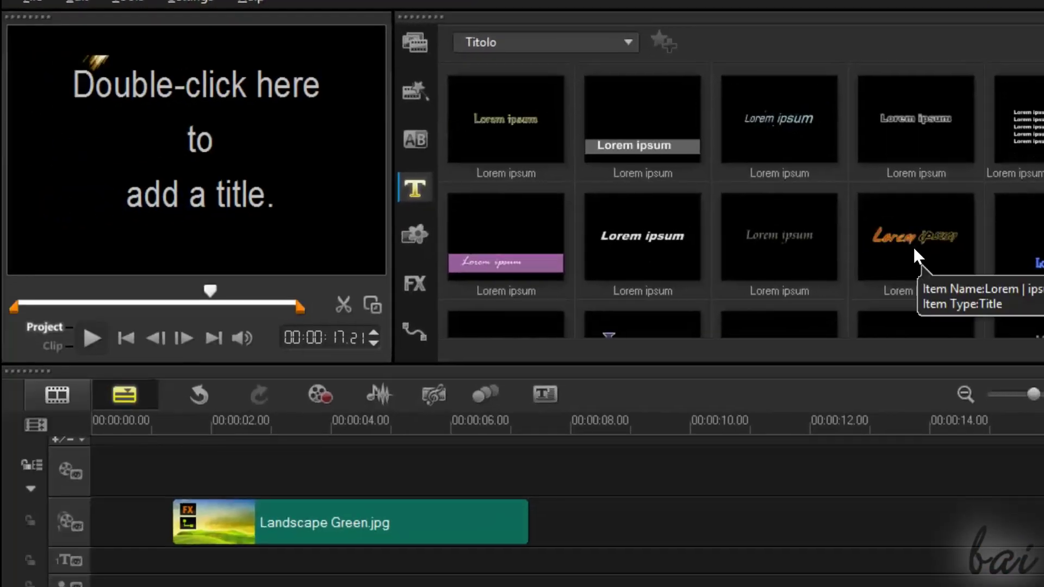
mouse_move(912, 240)
left_mouse_down()
mouse_move(754, 476)
mouse_move(680, 505)
left_mouse_up()
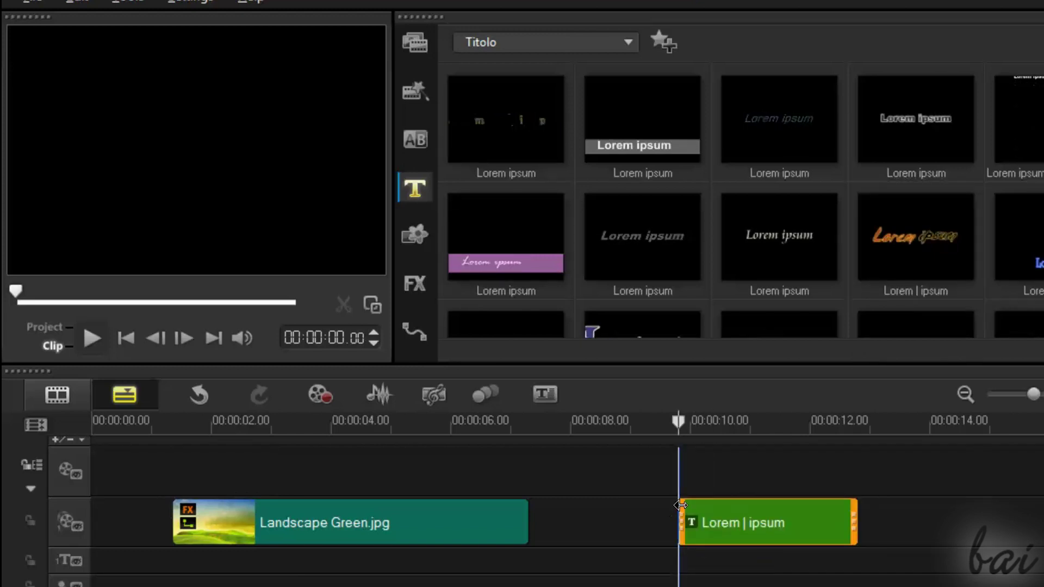
left_click(703, 425)
key("space")
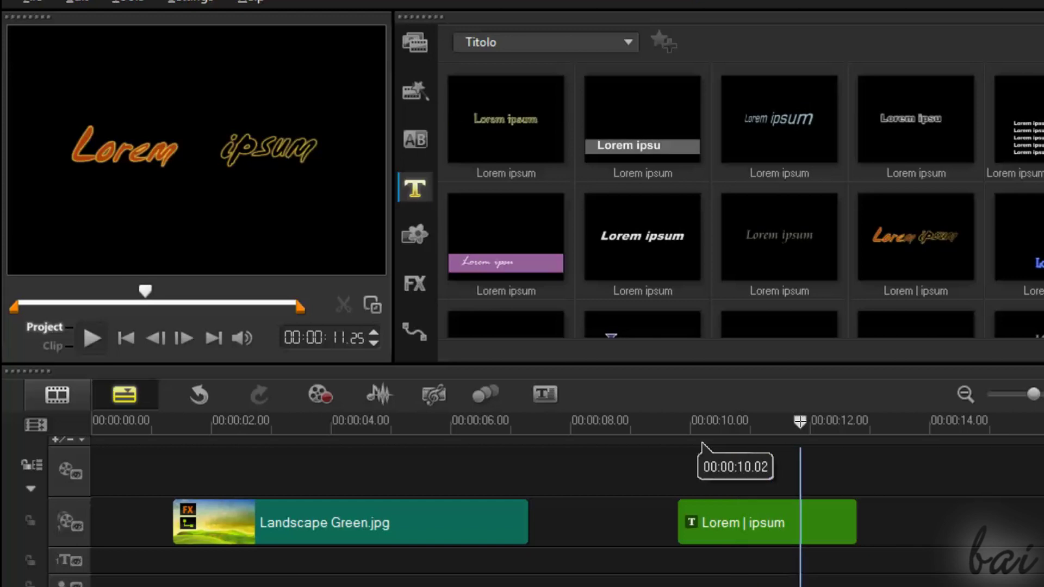
mouse_move(737, 523)
left_mouse_down()
mouse_move(627, 523)
mouse_move(334, 470)
left_mouse_up()
left_click_drag(195, 457, 92, 569)
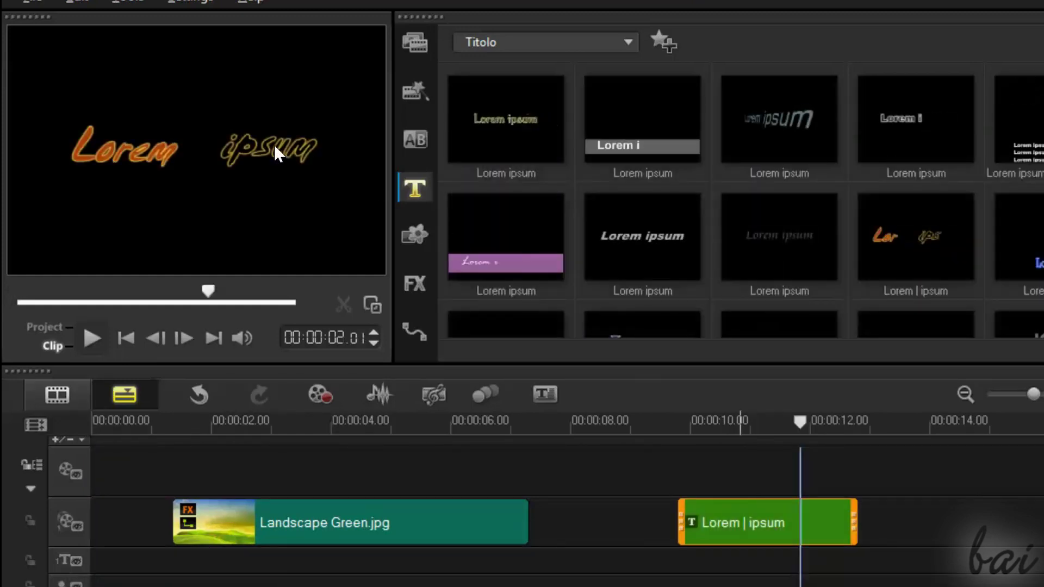
double_click(274, 145)
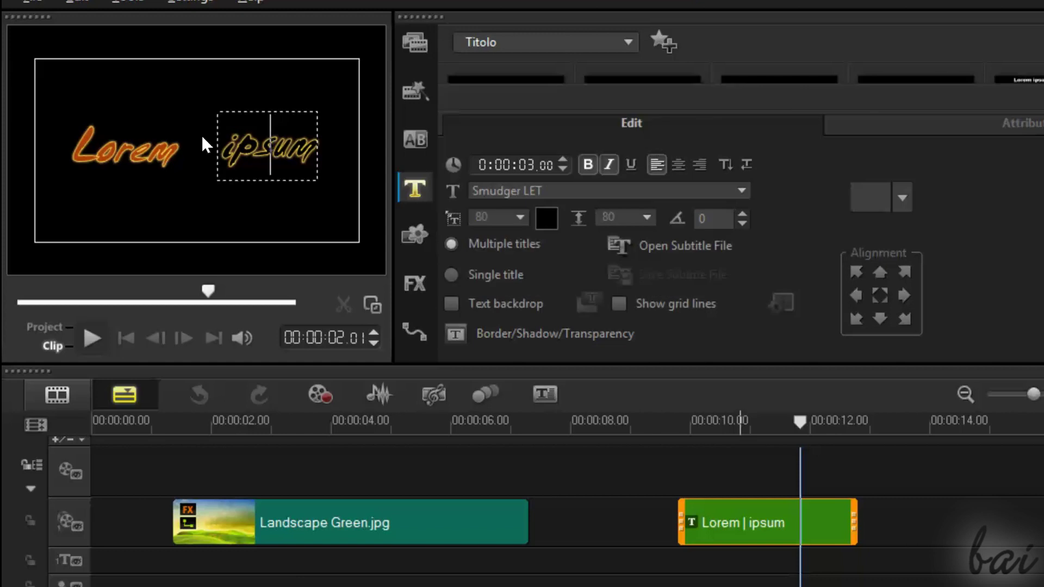
left_click(123, 142)
left_click(132, 146)
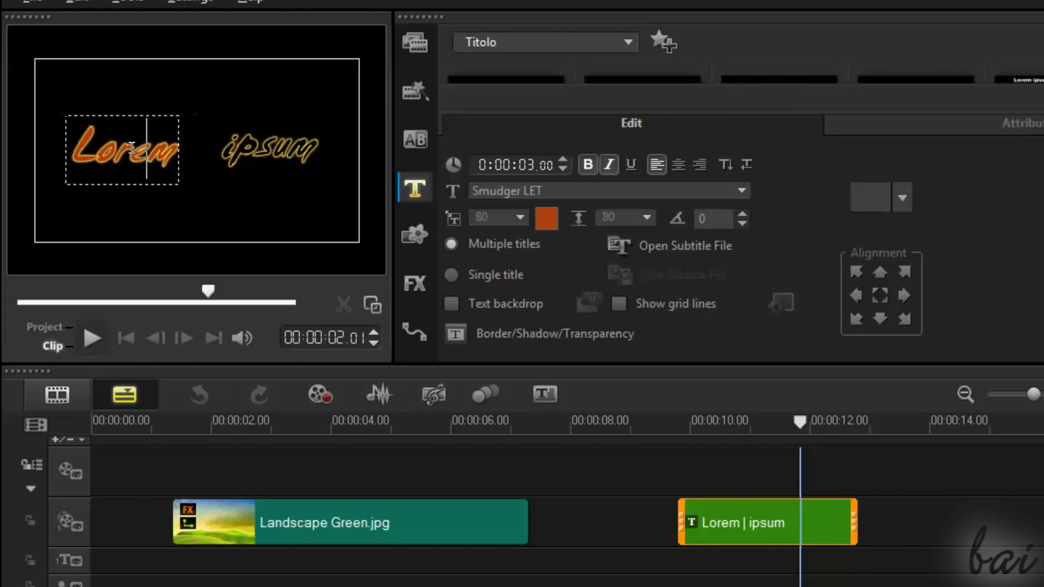
left_click(375, 421)
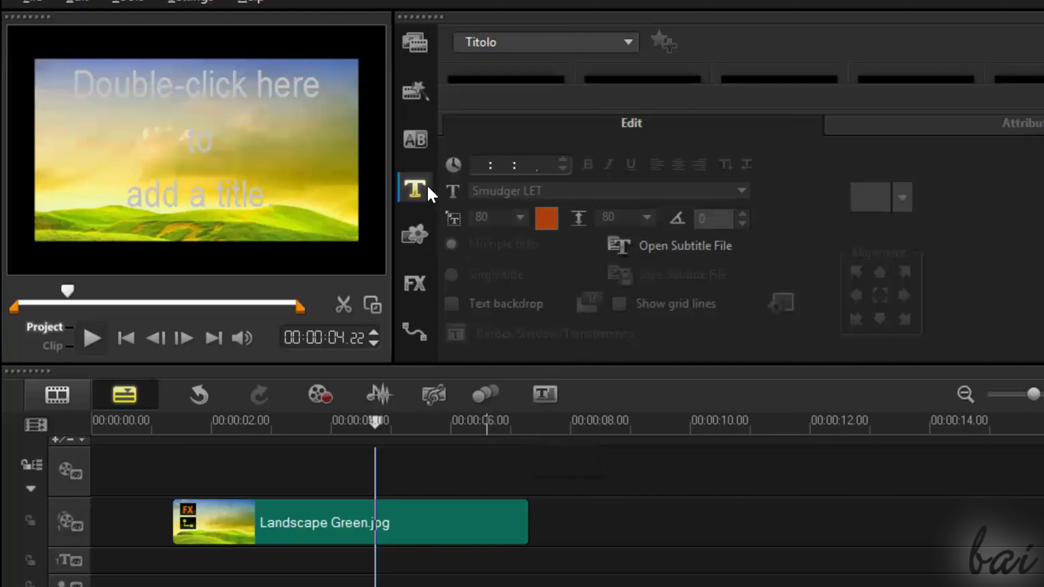
Step: Create a 'Hello' title over the landscape, move it up-left, and enlarge it
double_click(201, 146)
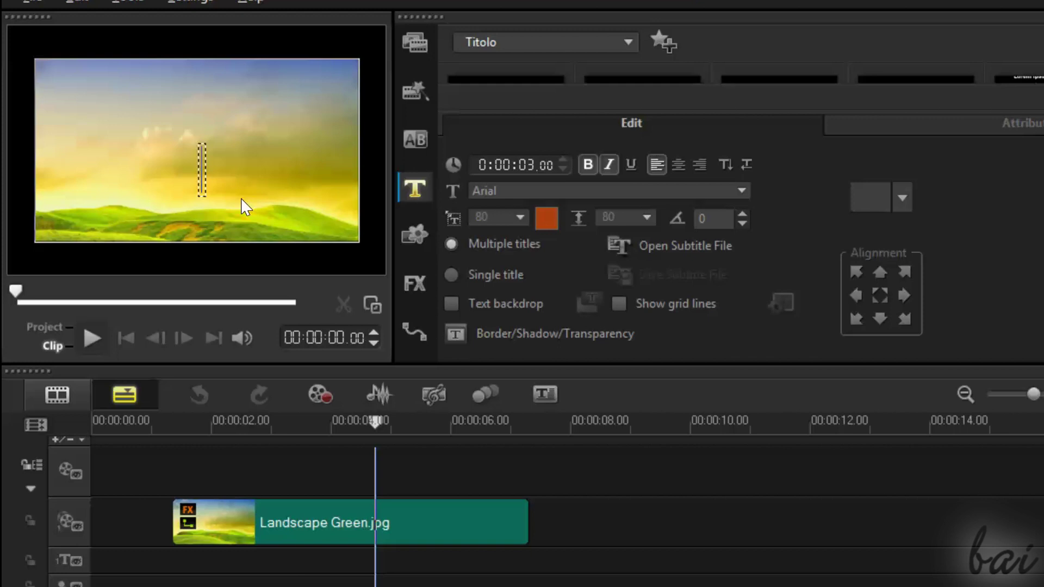
type("Hello")
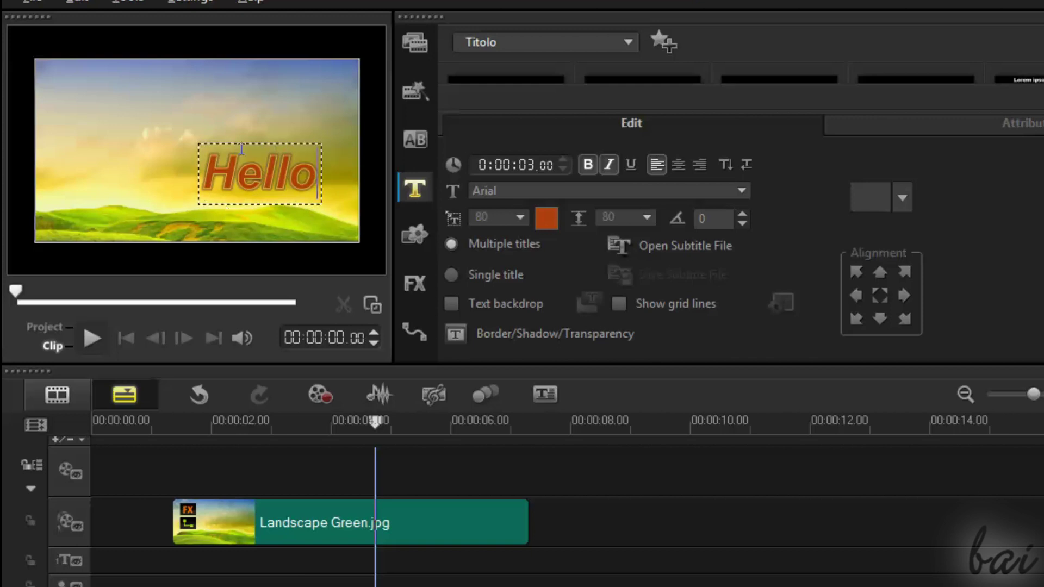
left_click(228, 215)
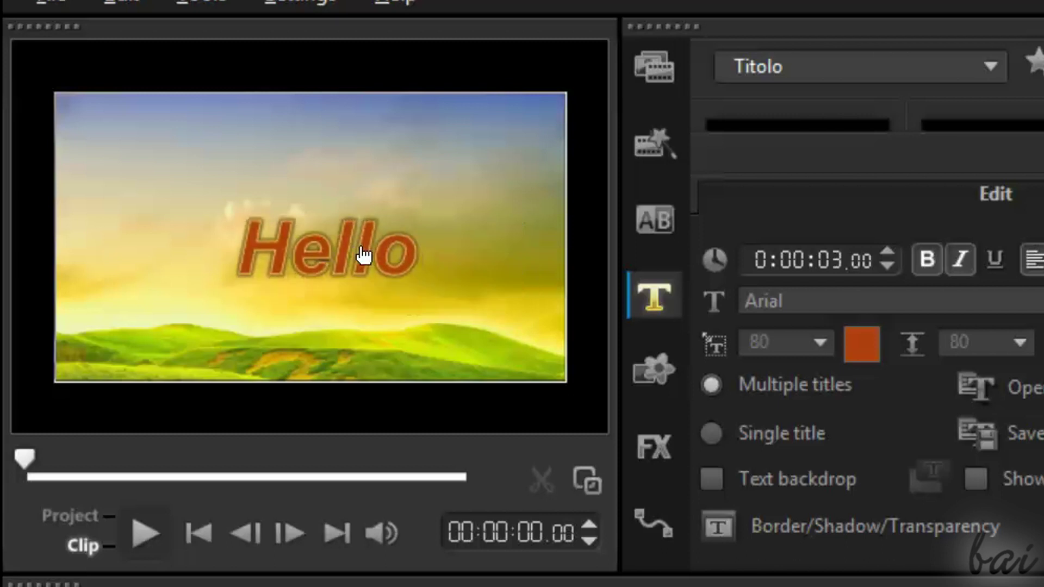
mouse_move(445, 279)
left_mouse_down()
mouse_move(367, 269)
mouse_move(389, 246)
left_mouse_up()
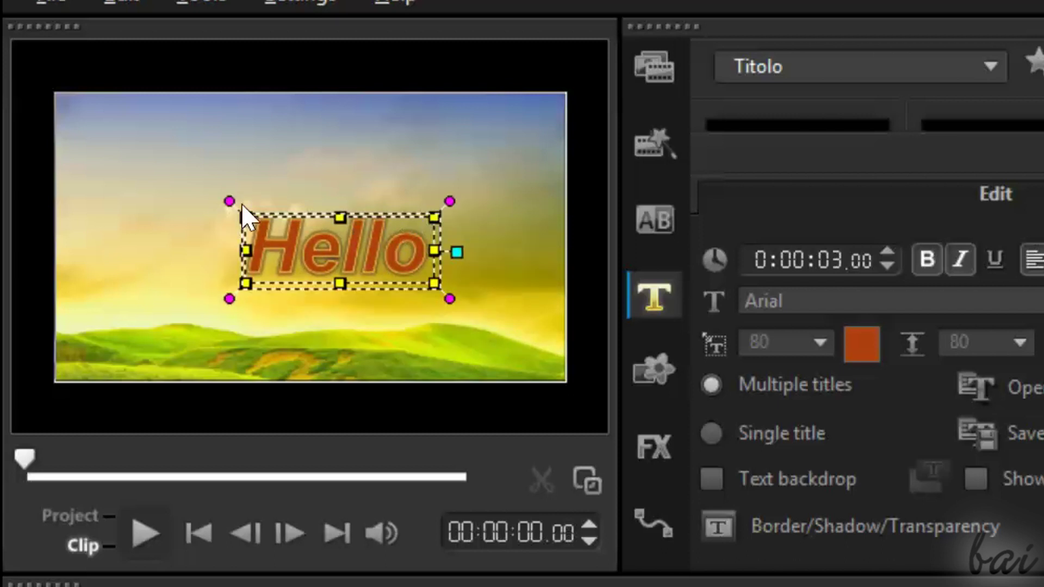
mouse_move(246, 217)
left_mouse_down()
mouse_move(169, 194)
mouse_move(179, 204)
mouse_move(172, 191)
left_mouse_up()
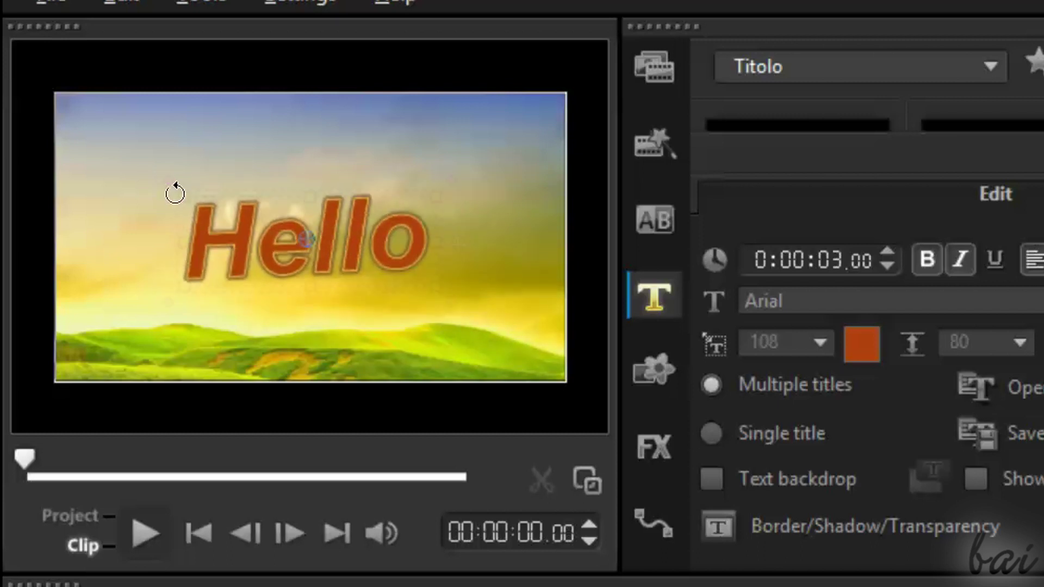
Step: Change the Hello text colour to cyan, then to white
left_click(722, 286)
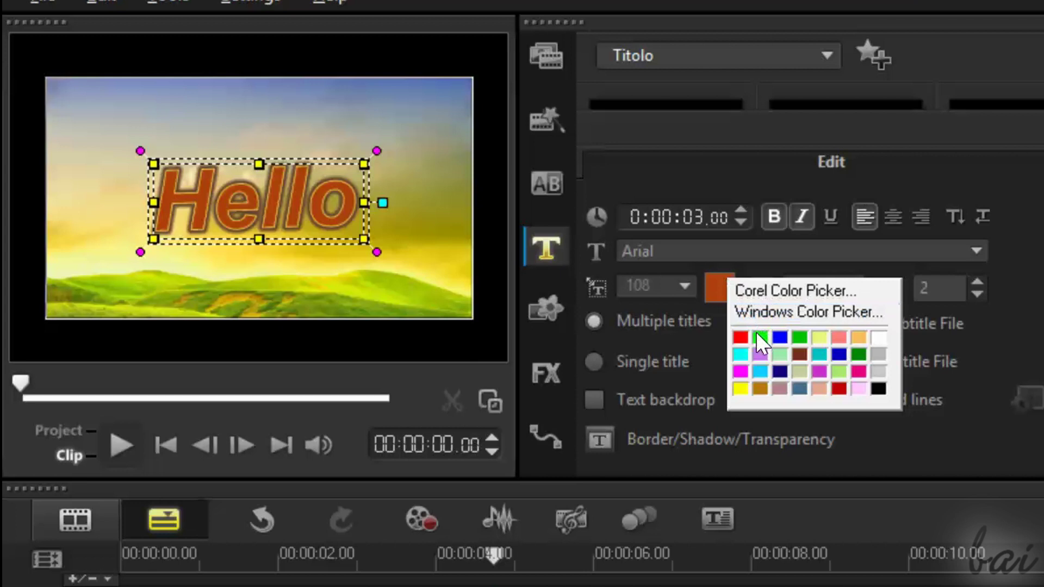
left_click(740, 354)
left_click(718, 287)
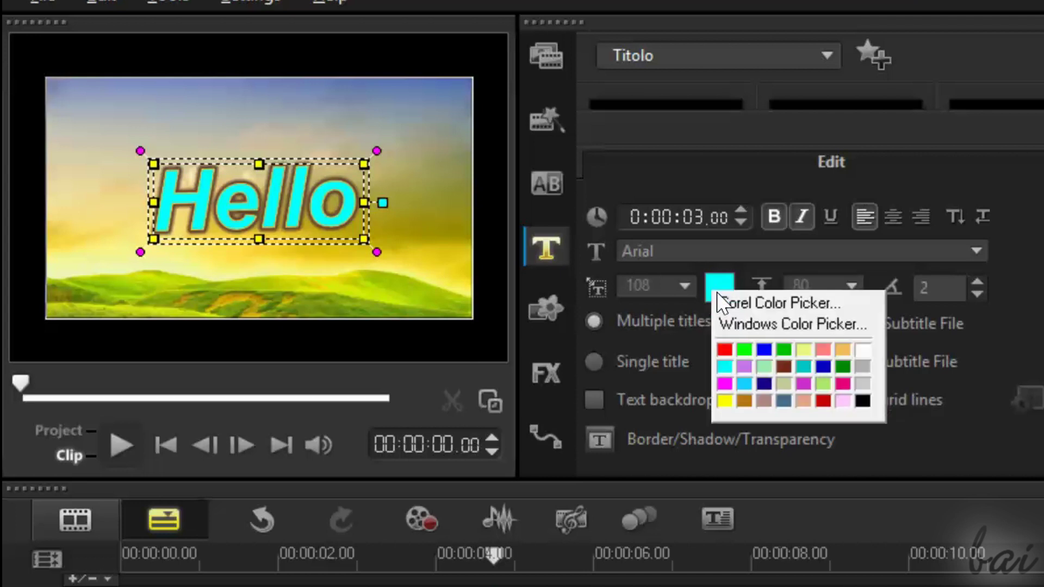
left_click(863, 352)
Step: Set the Hello text in BackSplatter, then Bauhaus 93, and turn italic off
double_click(290, 195)
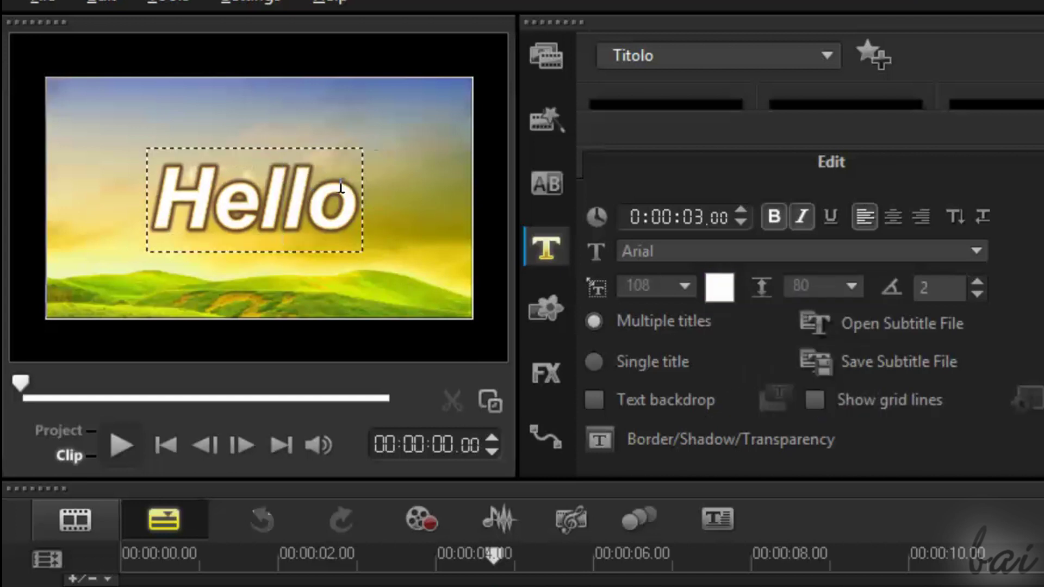
left_click_drag(351, 194, 114, 199)
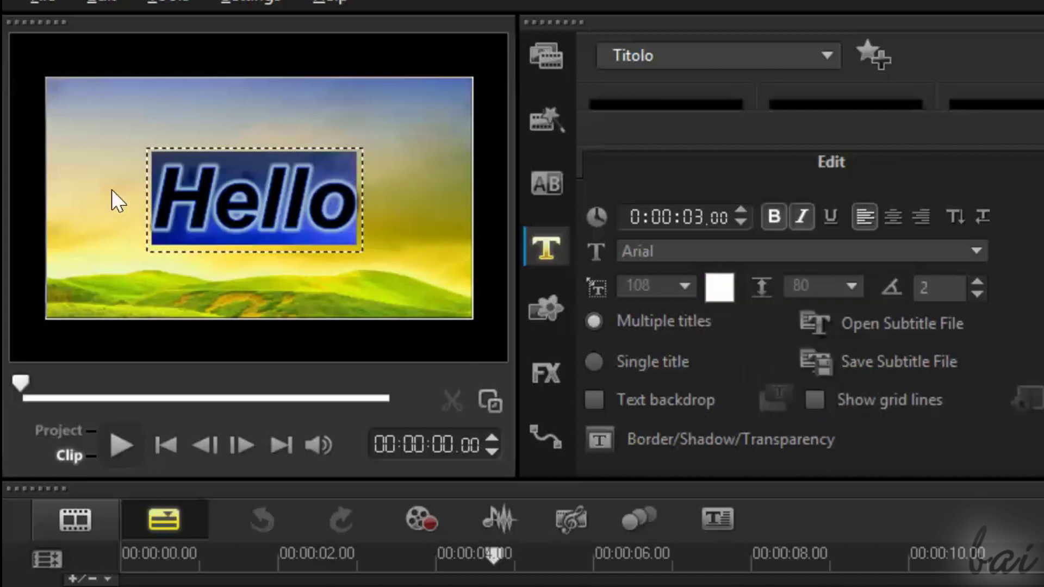
left_click(984, 251)
scroll(721, 391, "down", 1)
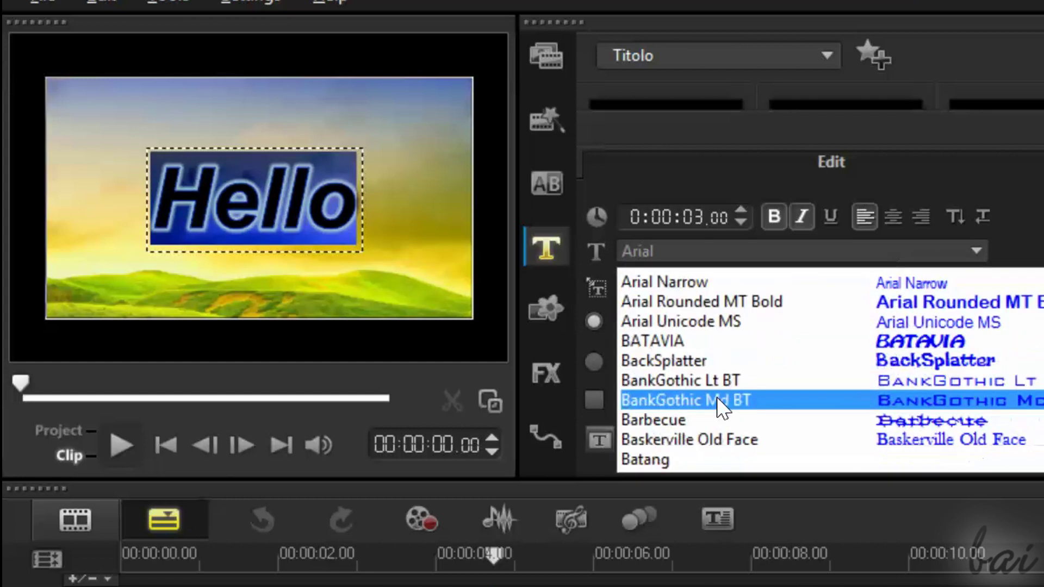
left_click(697, 353)
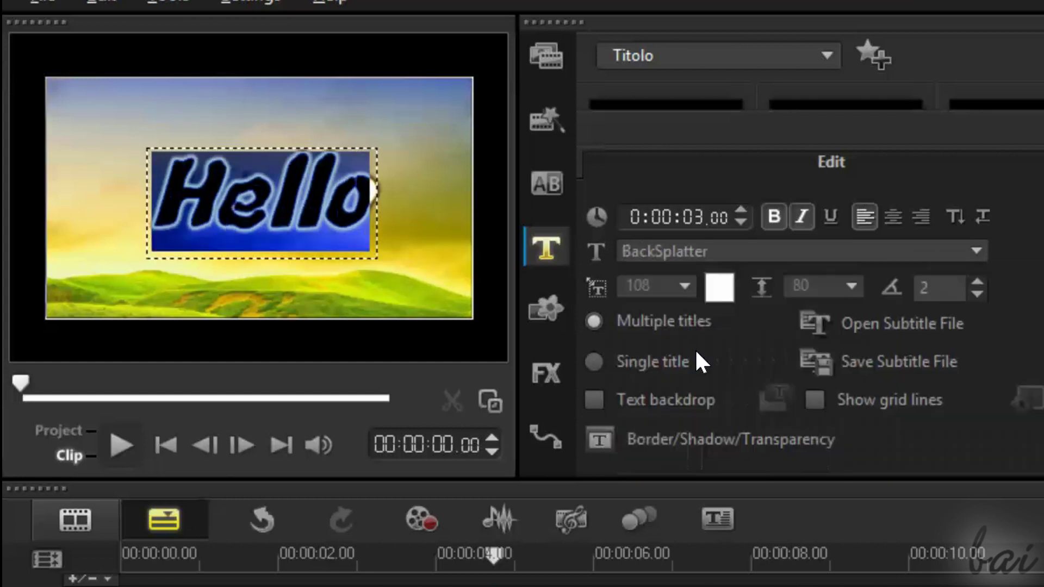
left_click(801, 213)
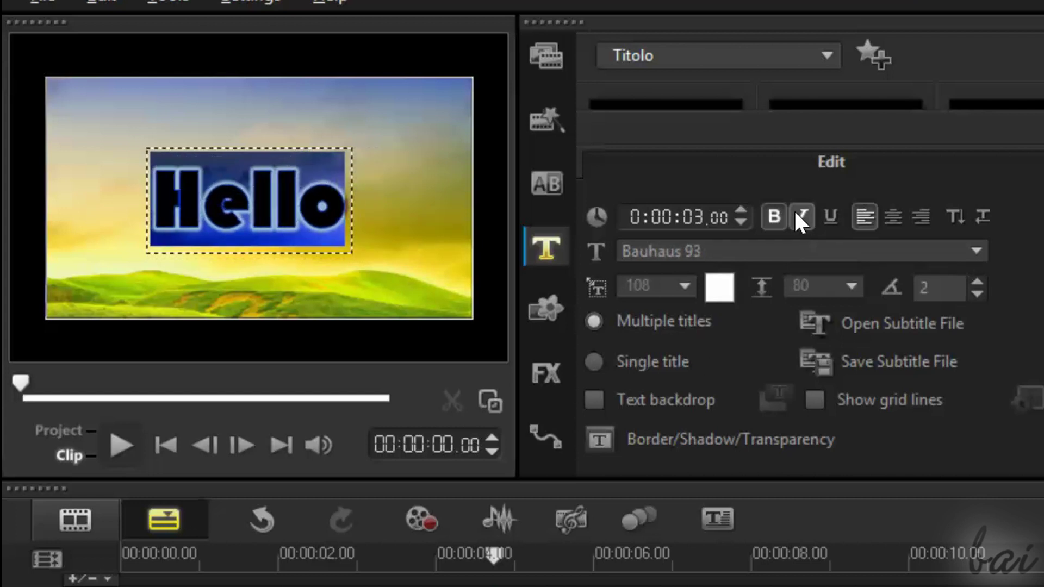
left_click(778, 214)
Step: Set the Hello title's border width to 12.0 and its softness back to 0
left_click(653, 442)
left_click(622, 272)
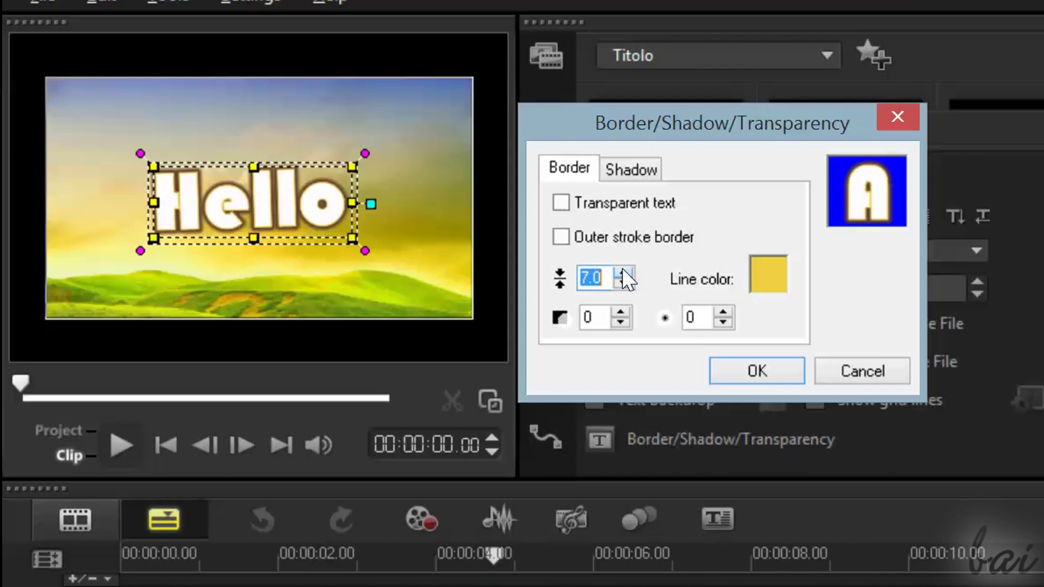
left_click(622, 273)
left_click(626, 312)
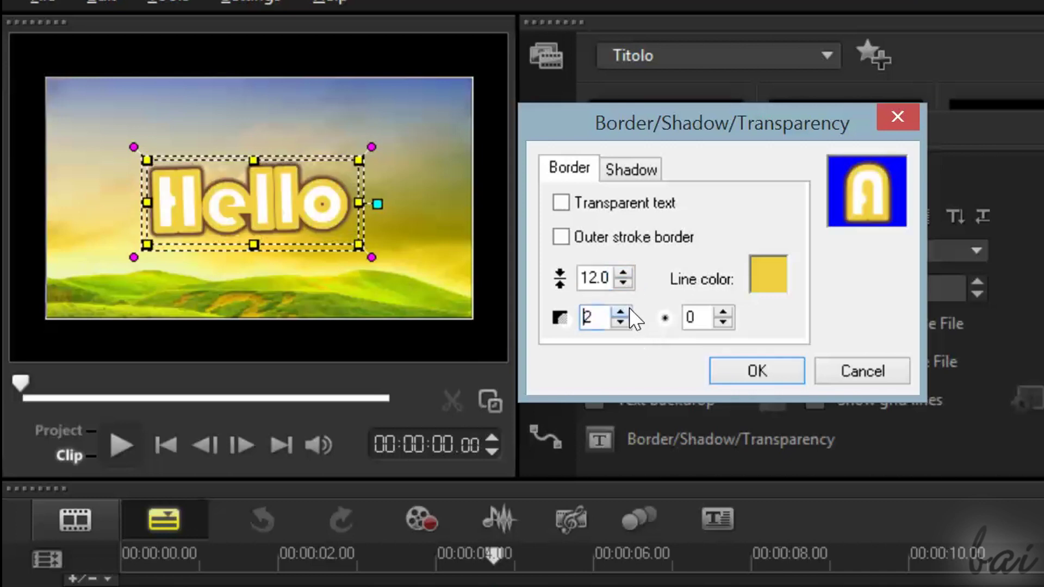
left_click(622, 321)
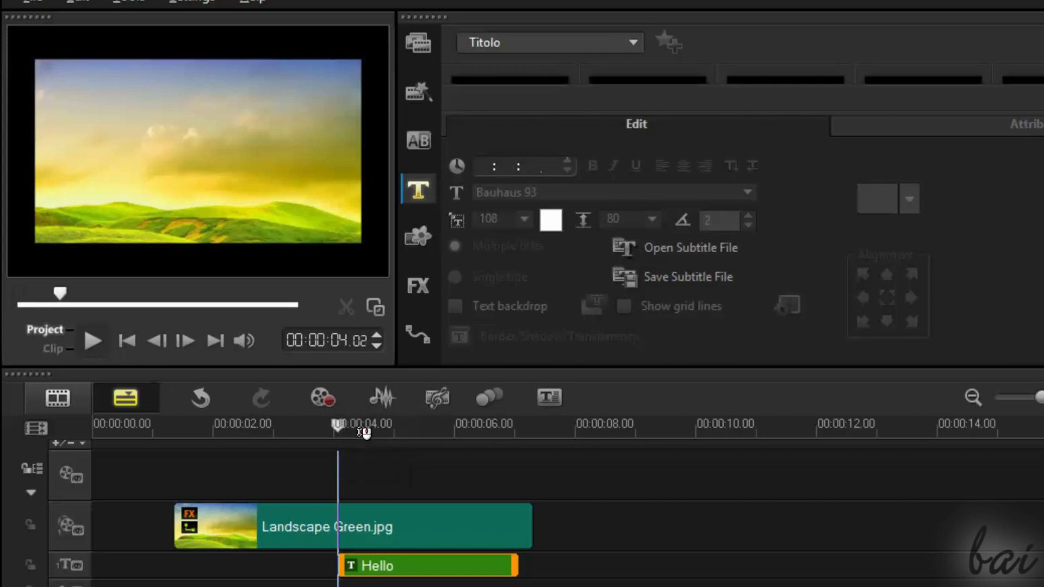
mouse_move(361, 430)
left_mouse_down()
mouse_move(540, 462)
mouse_move(175, 465)
mouse_move(358, 484)
left_mouse_up()
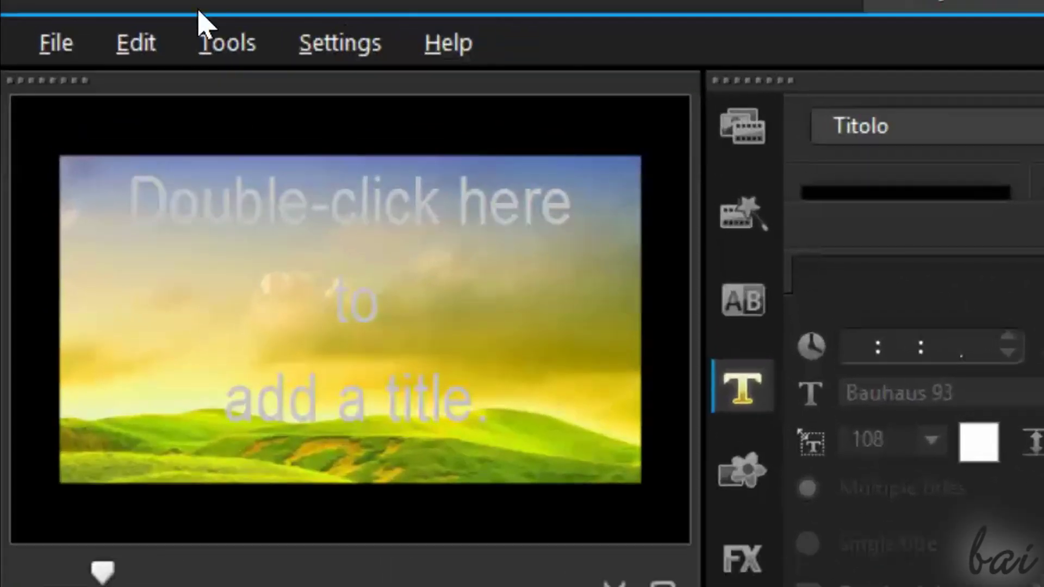
Step: Save As MyProject on the Desktop and confirm the saved file appears there
left_click(65, 41)
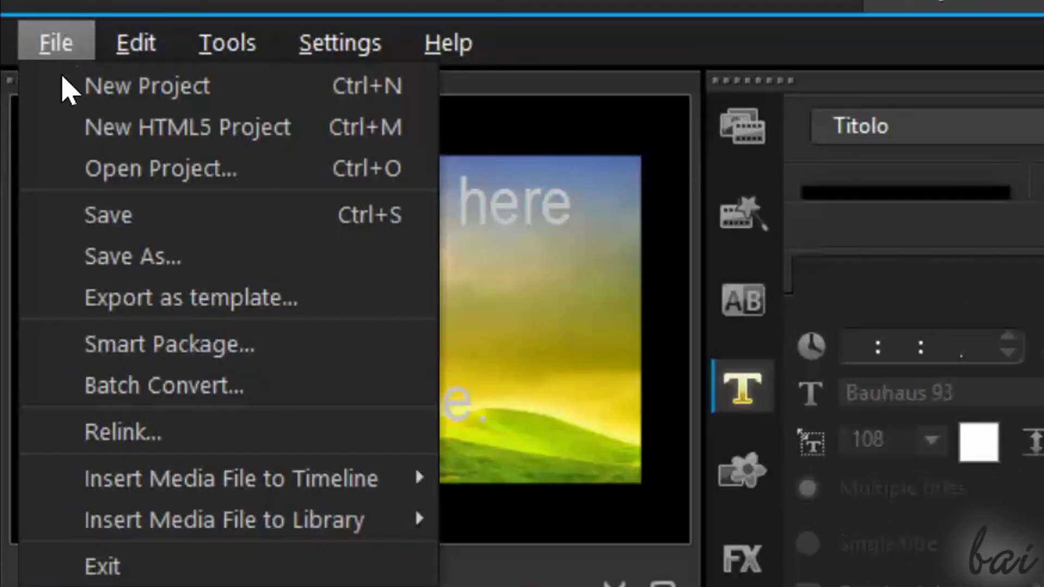
left_click(151, 253)
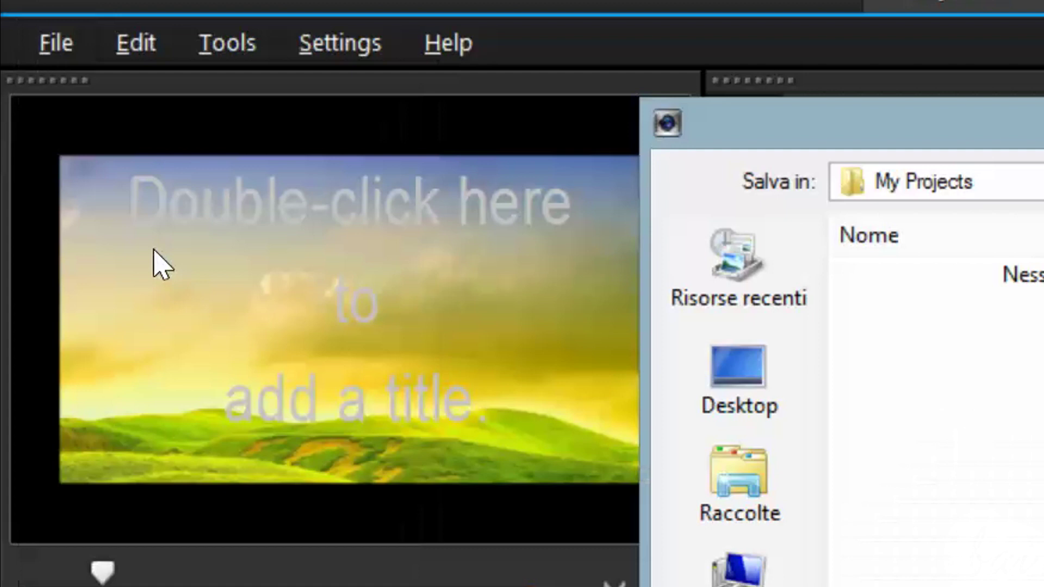
left_click(575, 306)
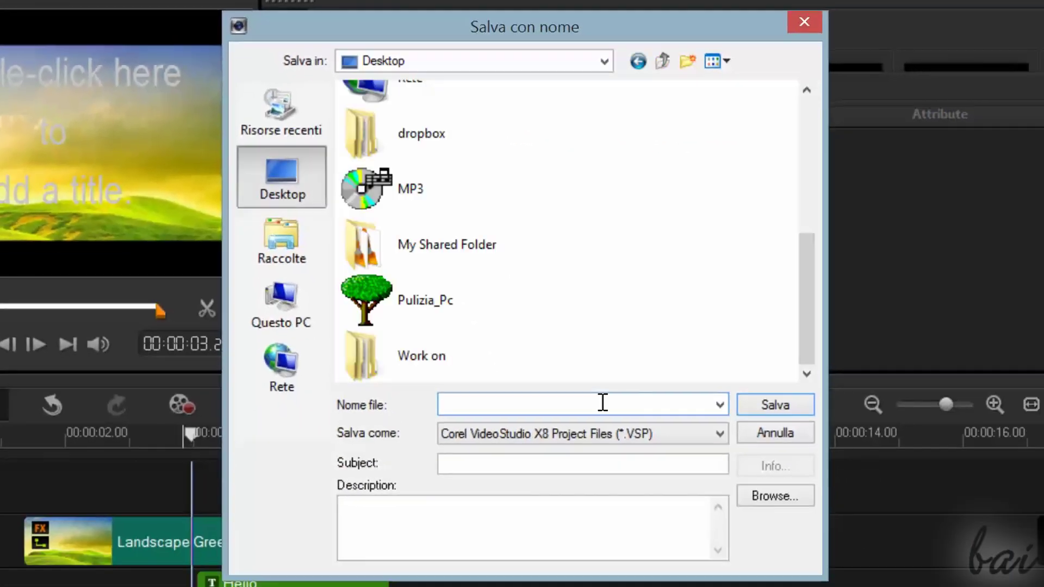
type("My")
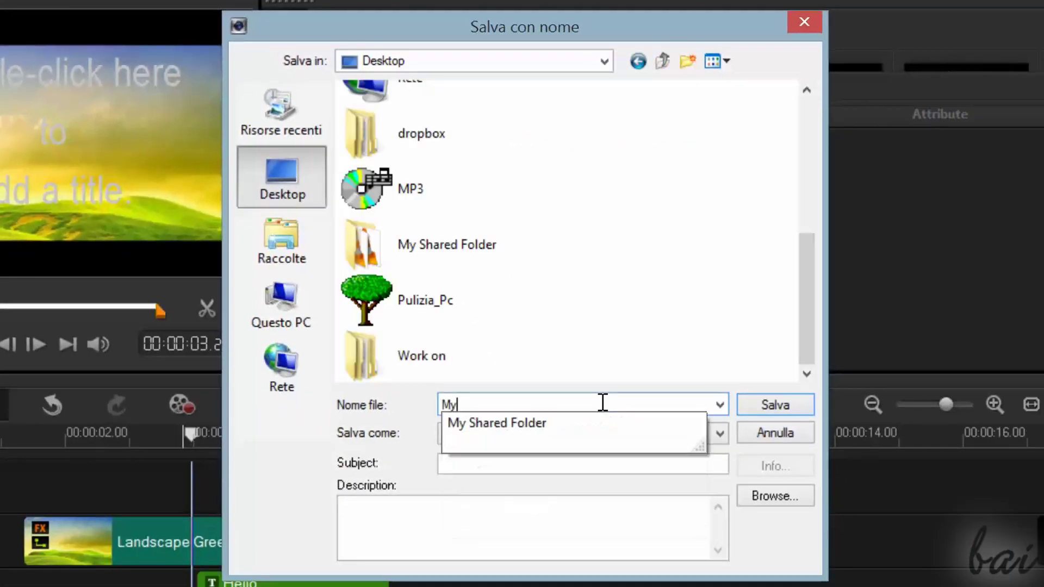
type("Pr")
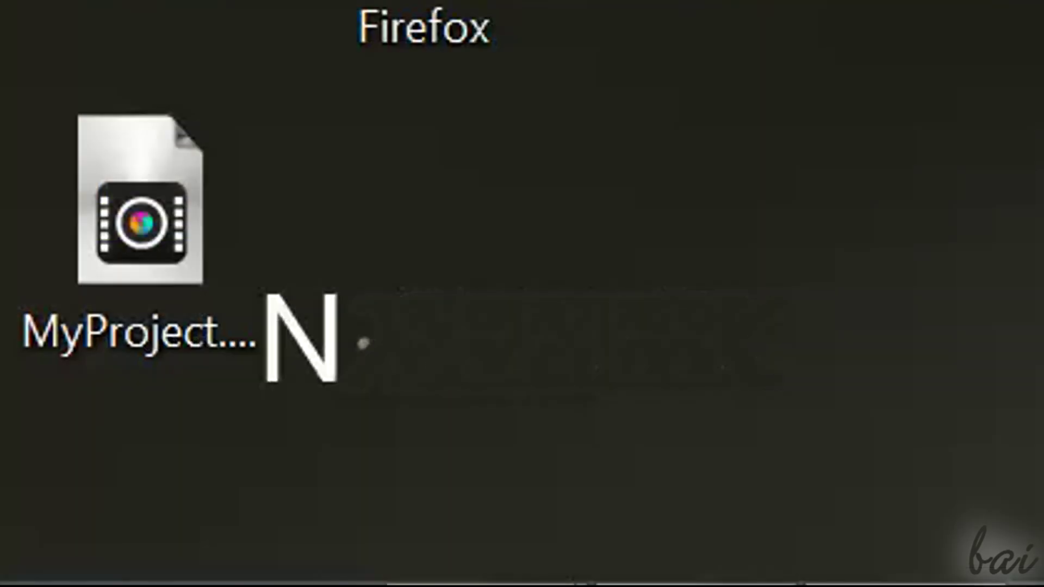
left_click(144, 221)
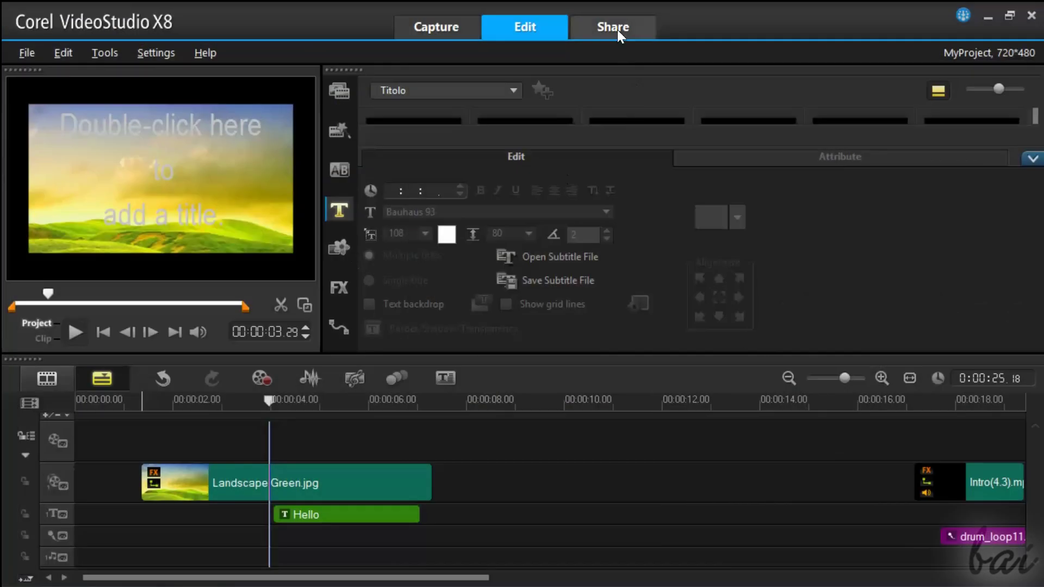
Step: Switch to Share, play the project from the start, and trim the preview range to about six seconds
left_click(617, 30)
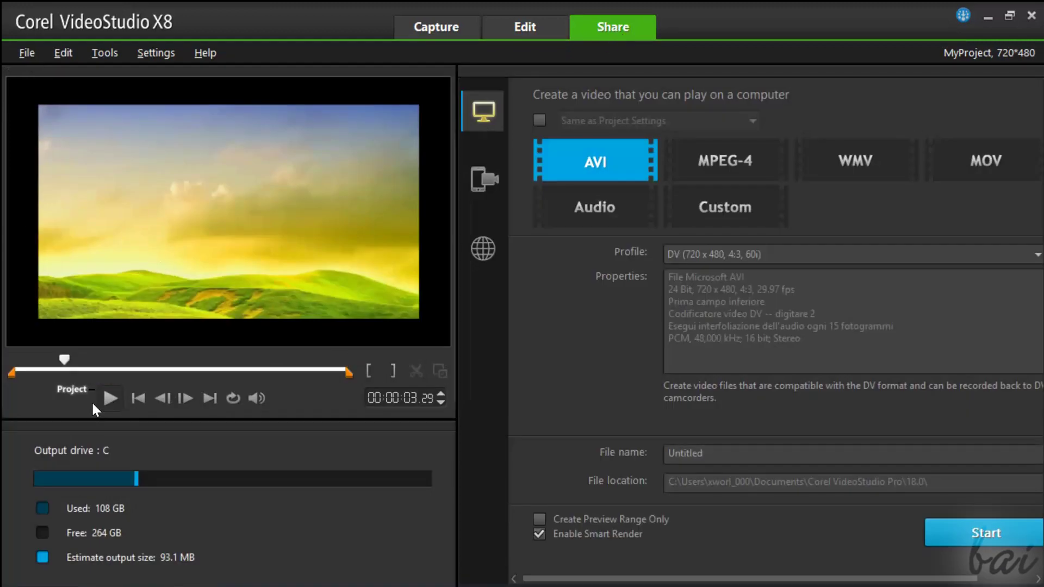
left_click(140, 399)
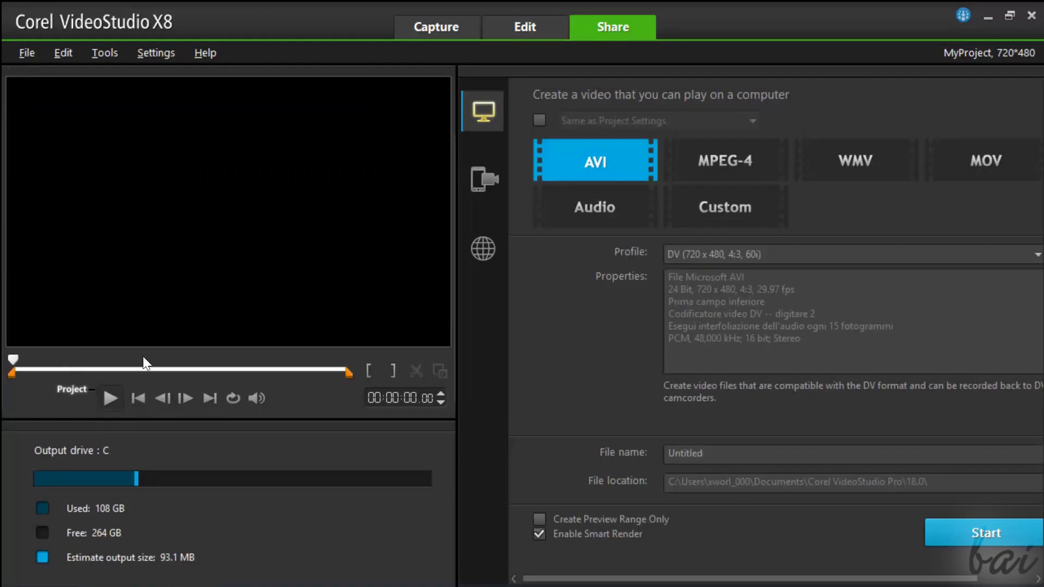
left_click(111, 398)
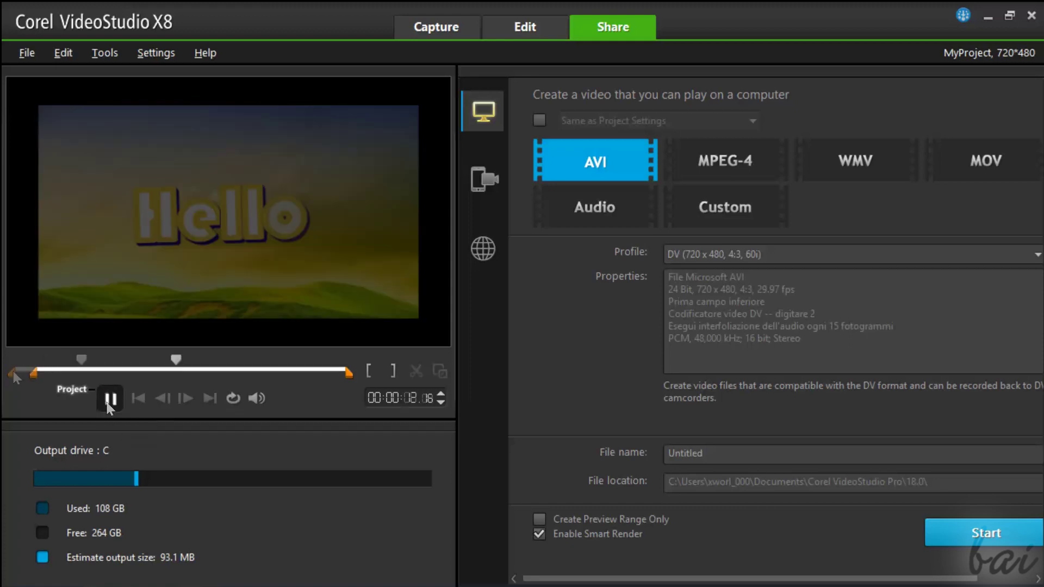
left_click_drag(346, 374, 108, 375)
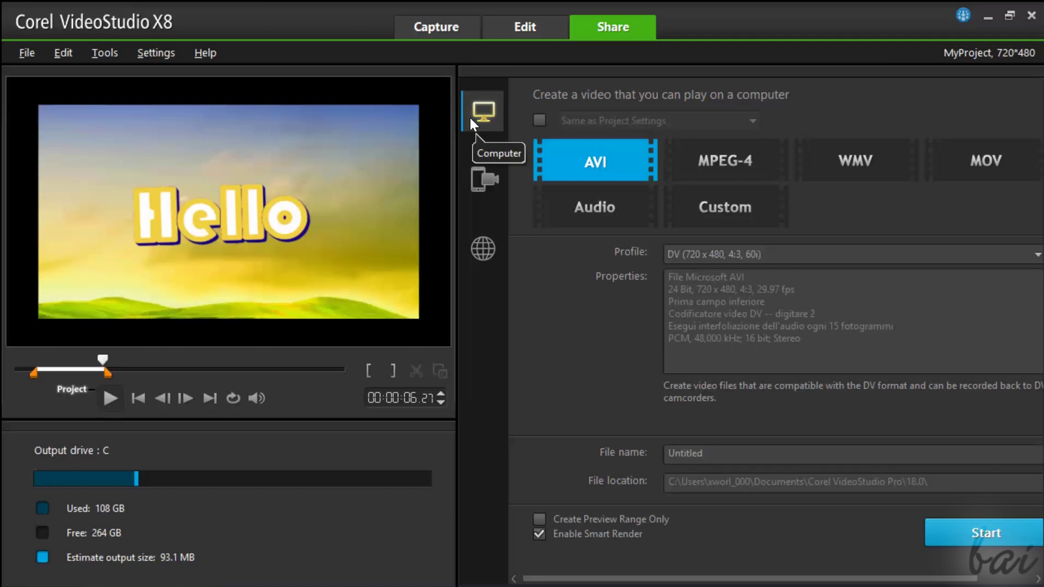
Step: Browse the MPEG-4, WMV, MOV, Custom and Audio computer export formats
left_click(744, 163)
left_click(867, 153)
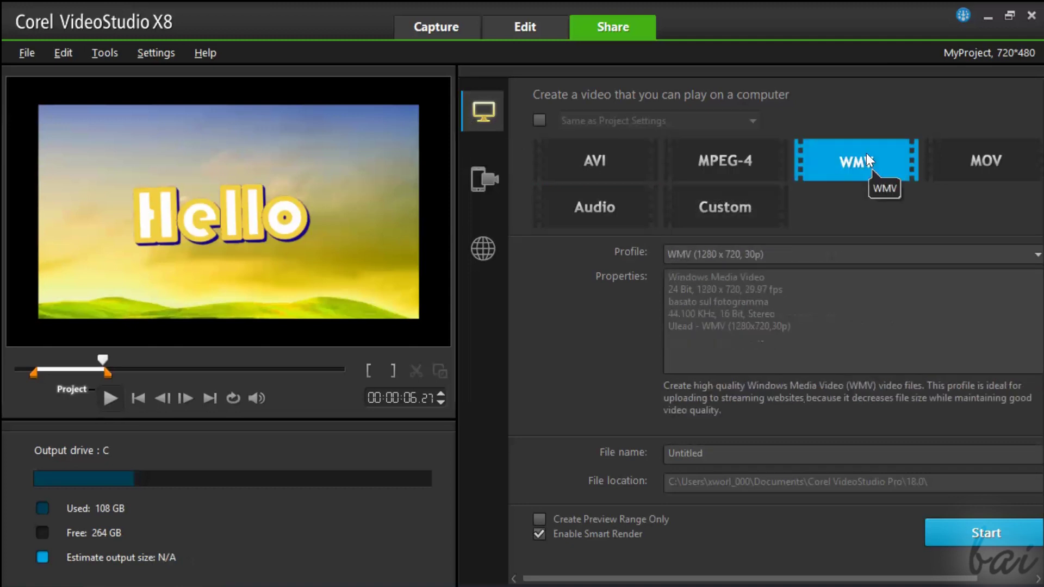
left_click(975, 148)
left_click(734, 224)
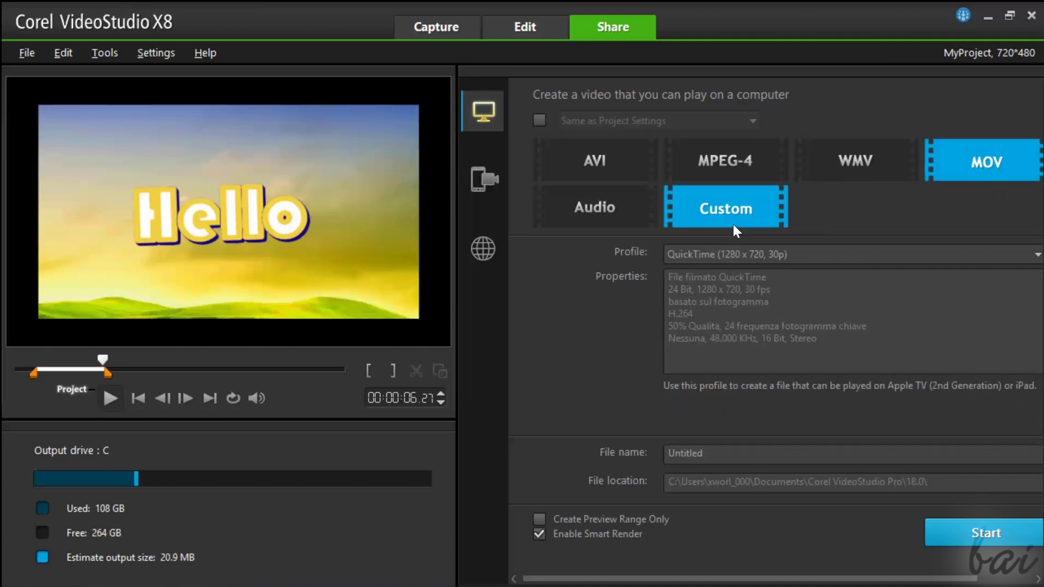
left_click(627, 220)
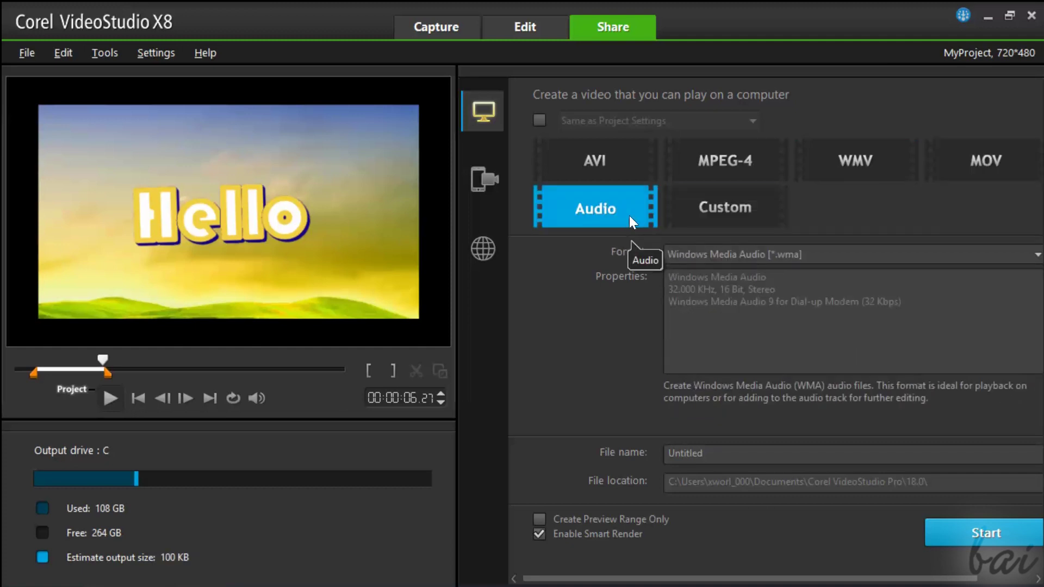
Step: Browse the Device profiles (mobile, game console) and Web destinations (Facebook, Flickr, Vimeo)
left_click(488, 181)
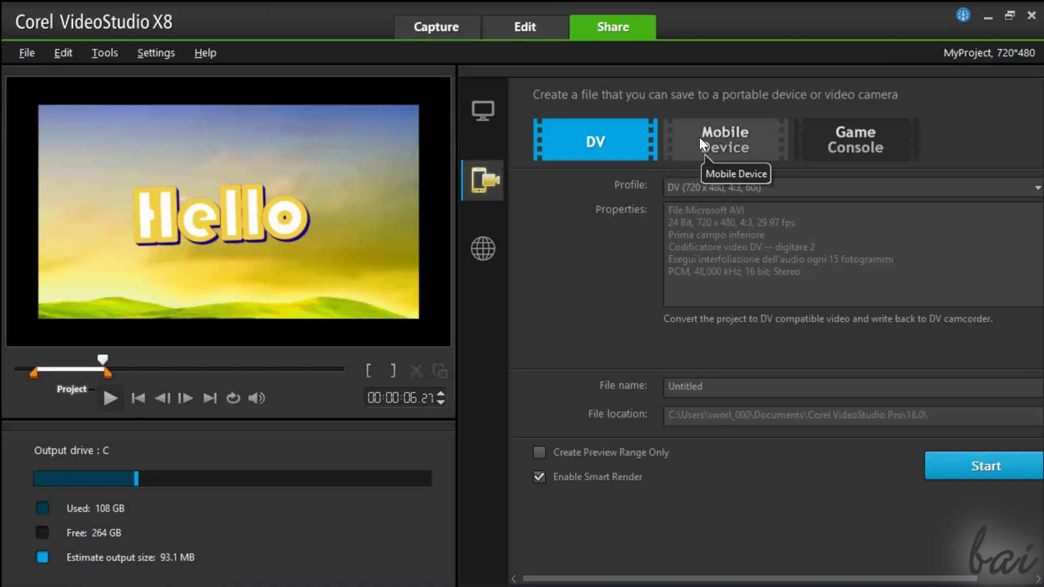
left_click(699, 137)
left_click(823, 145)
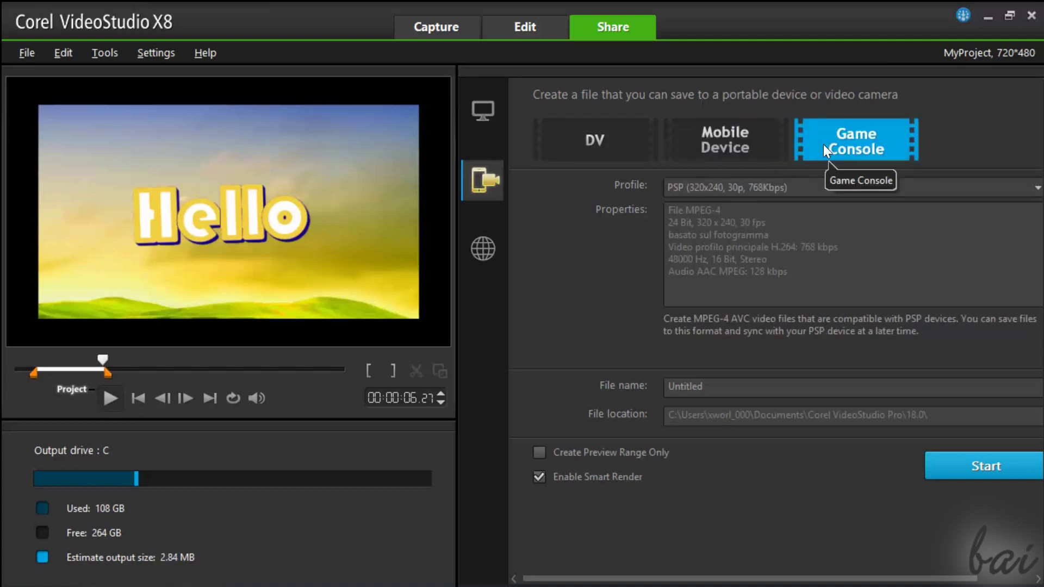
left_click(487, 245)
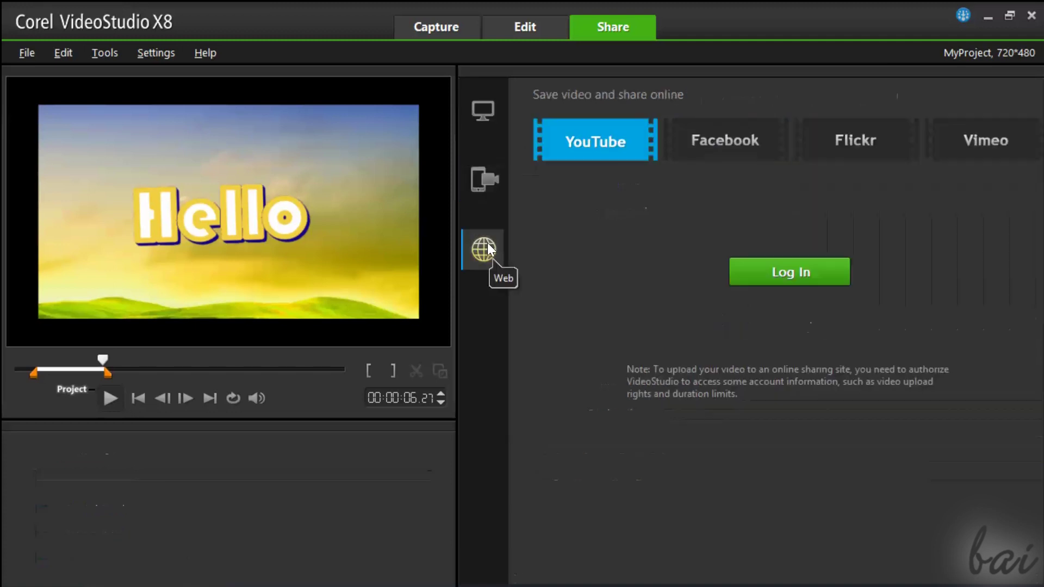
left_click(697, 135)
left_click(849, 143)
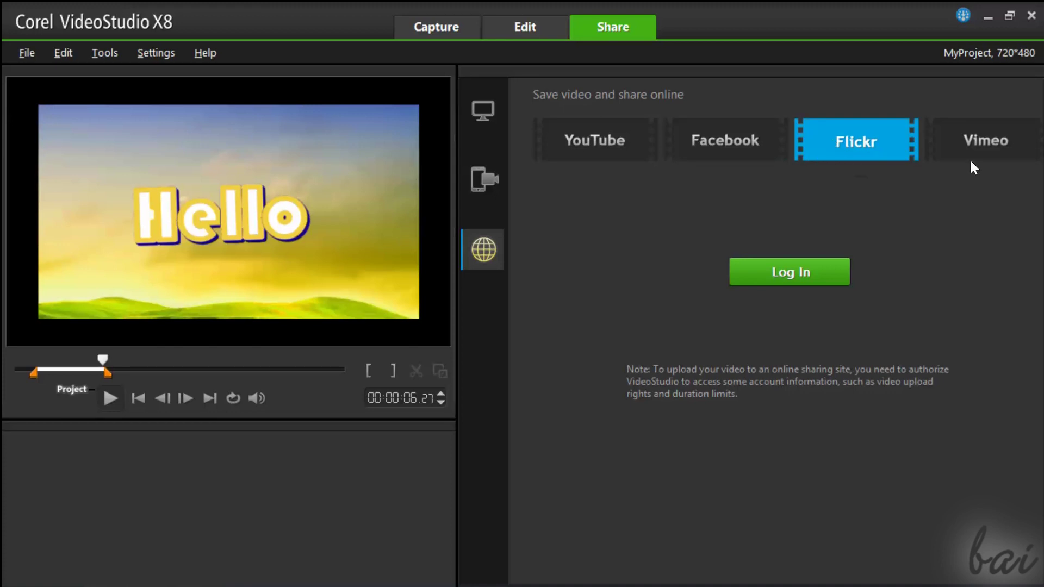
left_click(980, 142)
Step: Revisit the MPEG-4 and AVI computer formats, then return to the Edit workspace
left_click(483, 111)
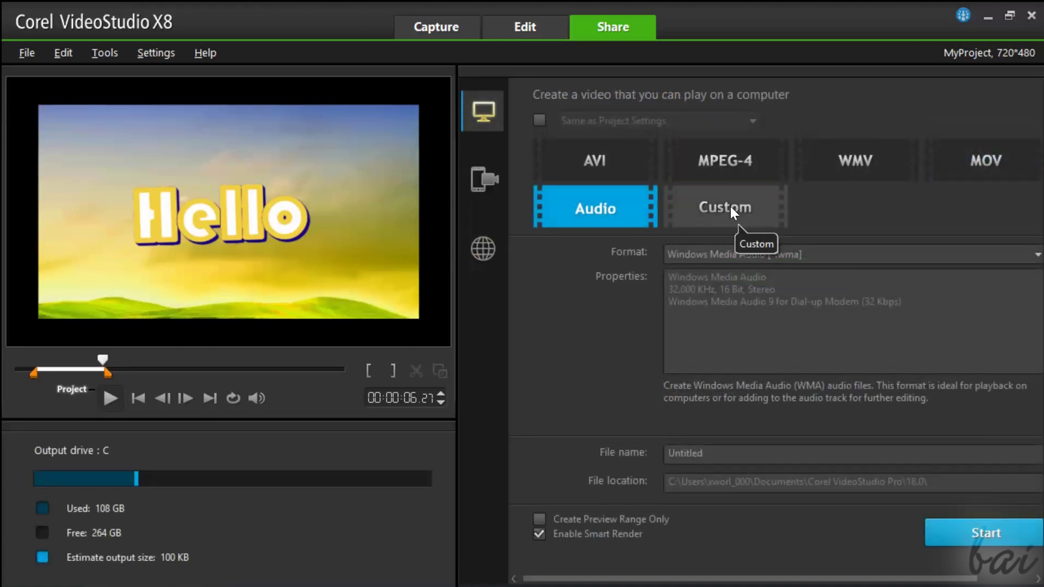
left_click(720, 168)
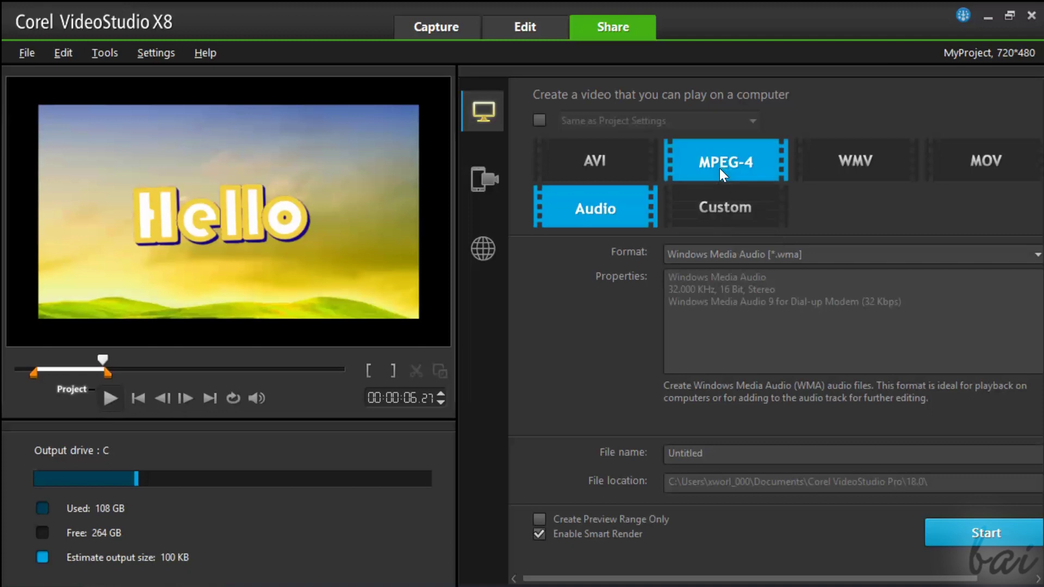
left_click(625, 160)
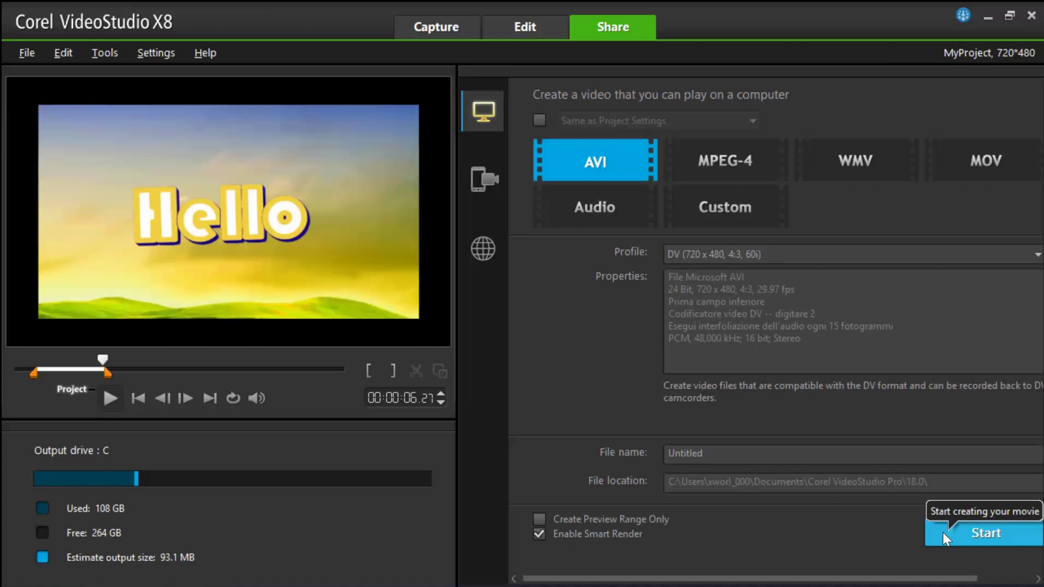
left_click(521, 29)
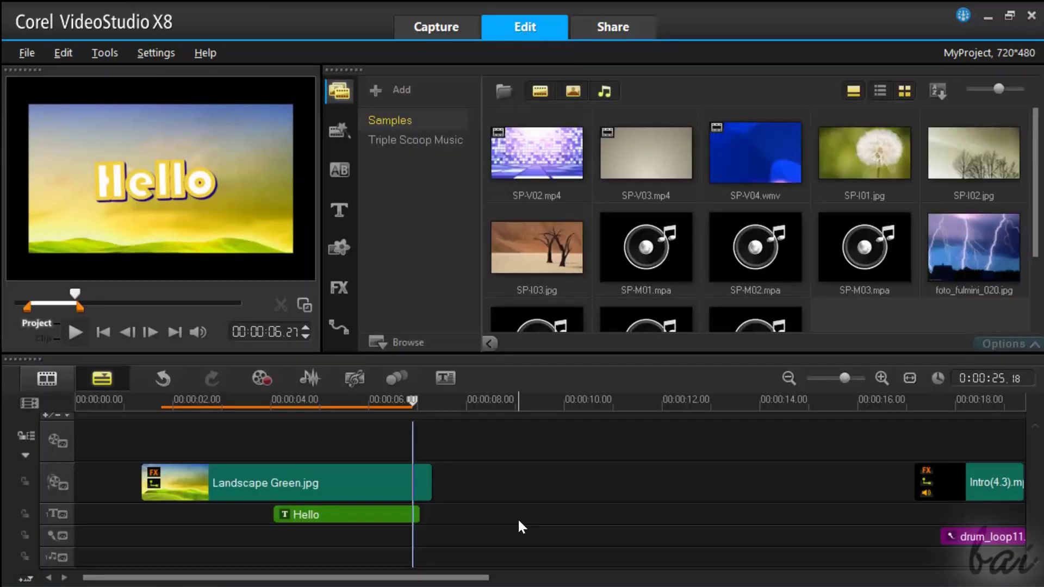